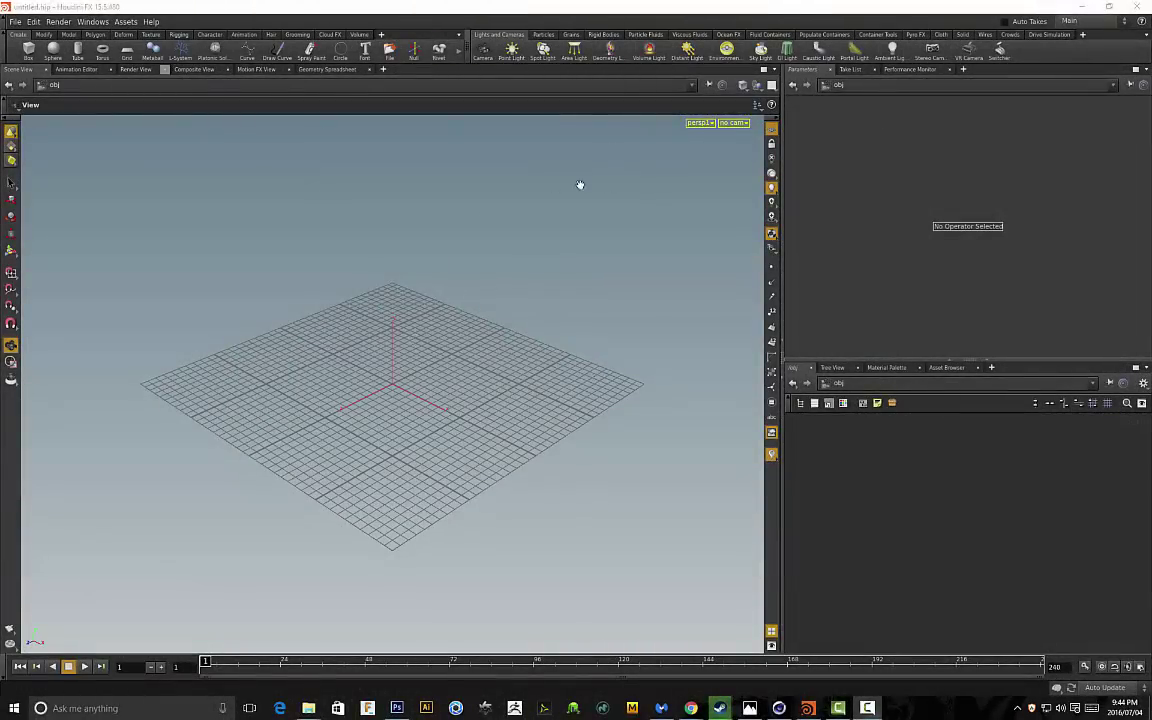
drag(437, 342, 427, 114)
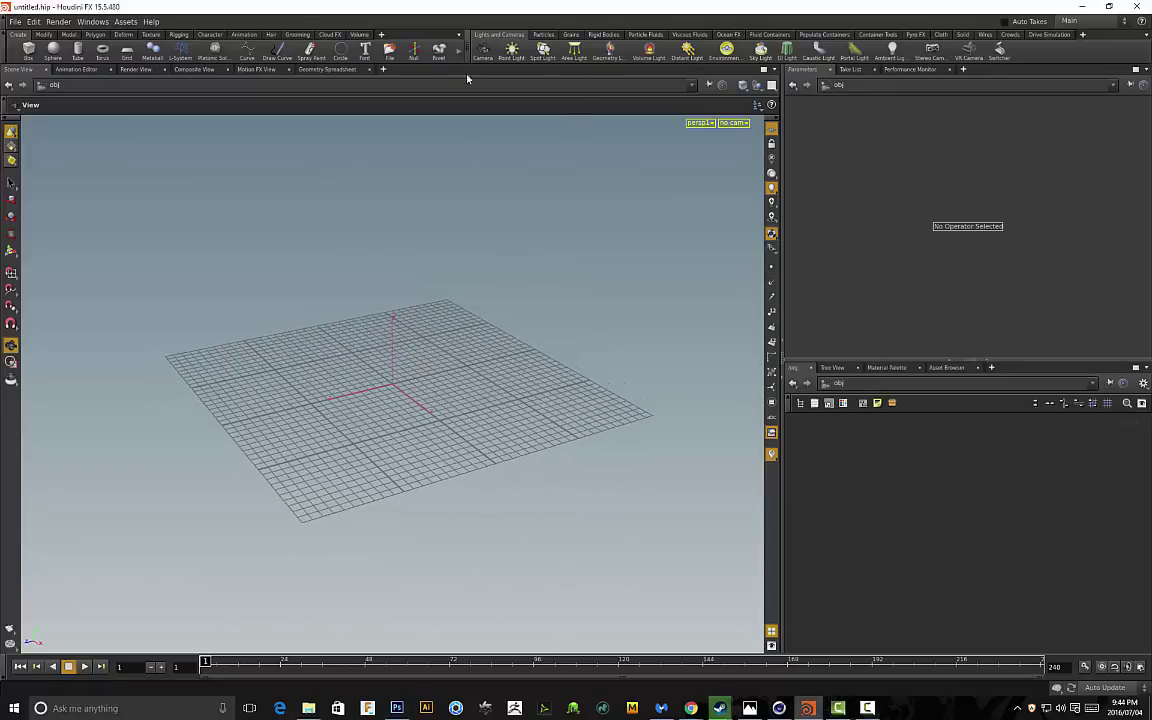
drag(527, 281, 576, 297)
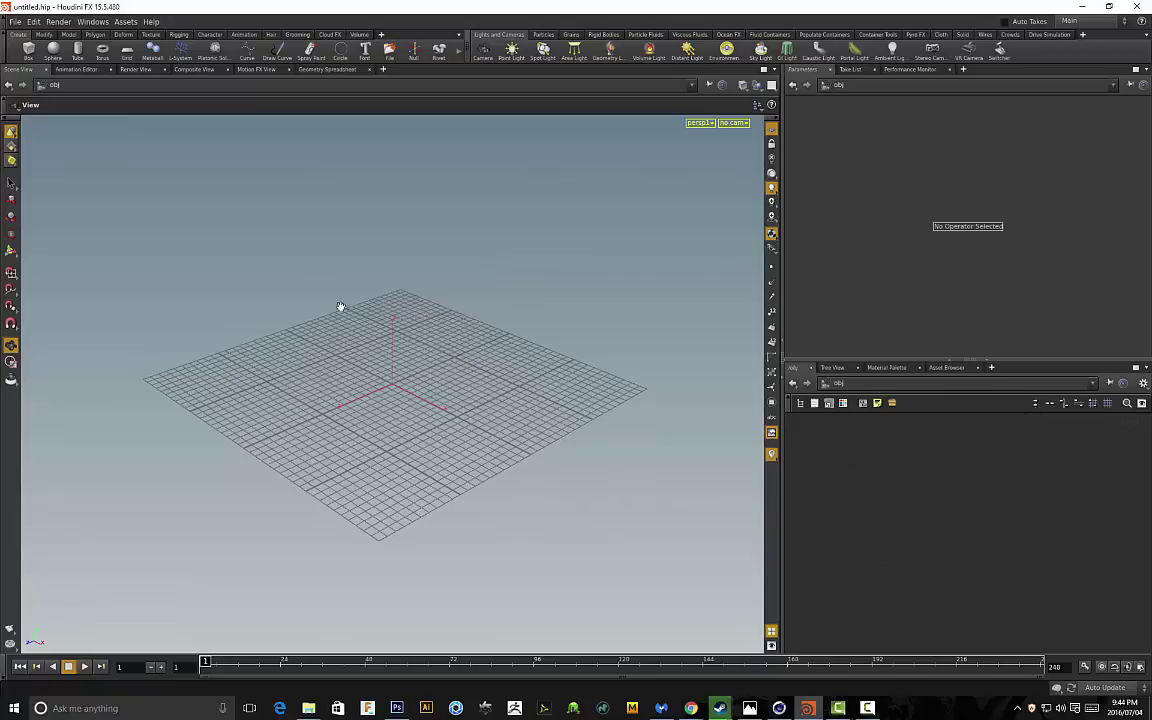
scroll(438, 405, up, 1)
drag(484, 311, 690, 407)
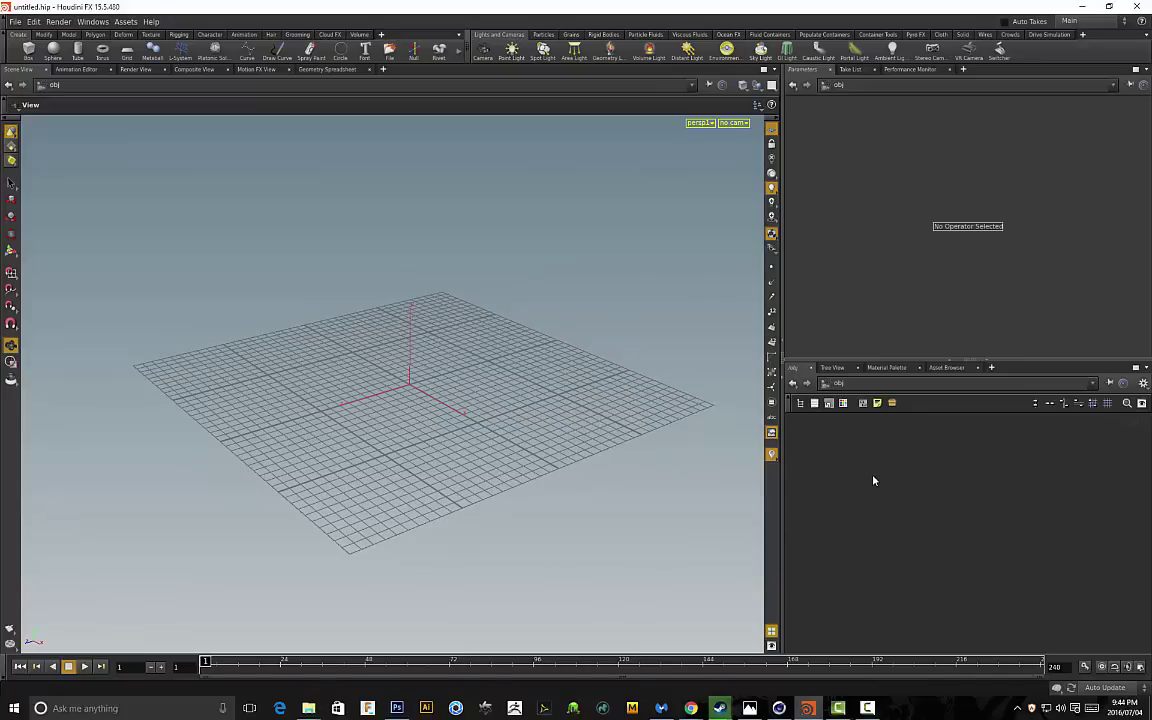
Add a sphere object to the scene network and place its node
key(Tab)
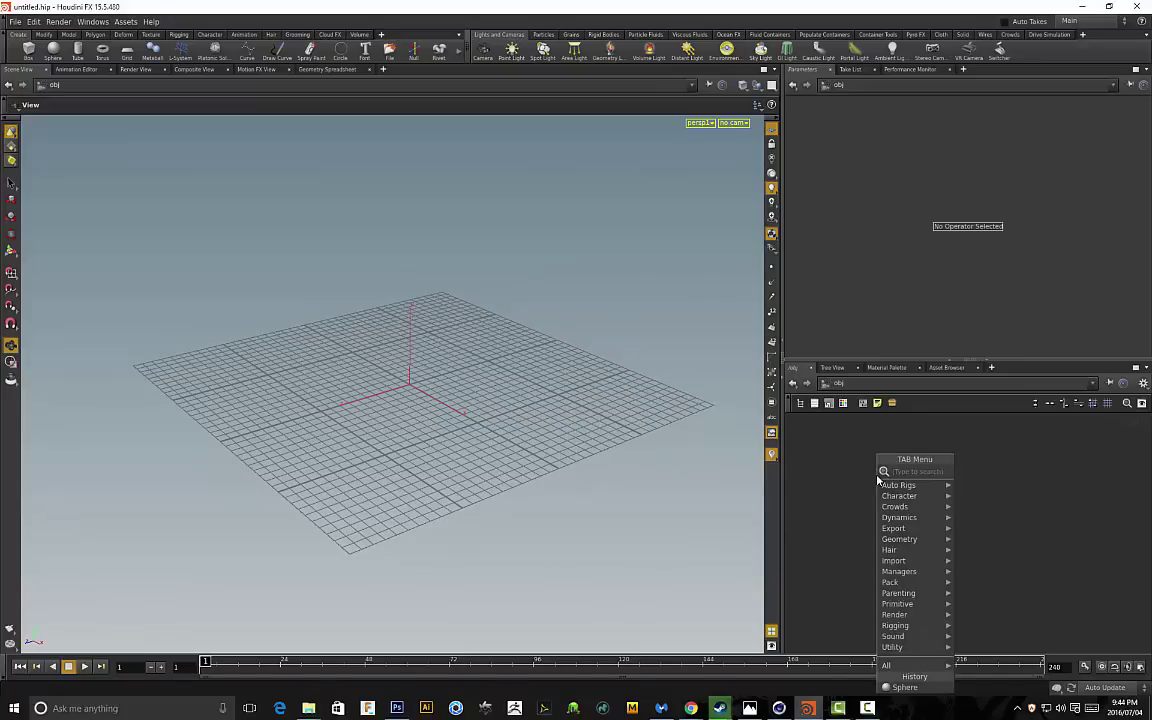
text(sphere)
key(Return)
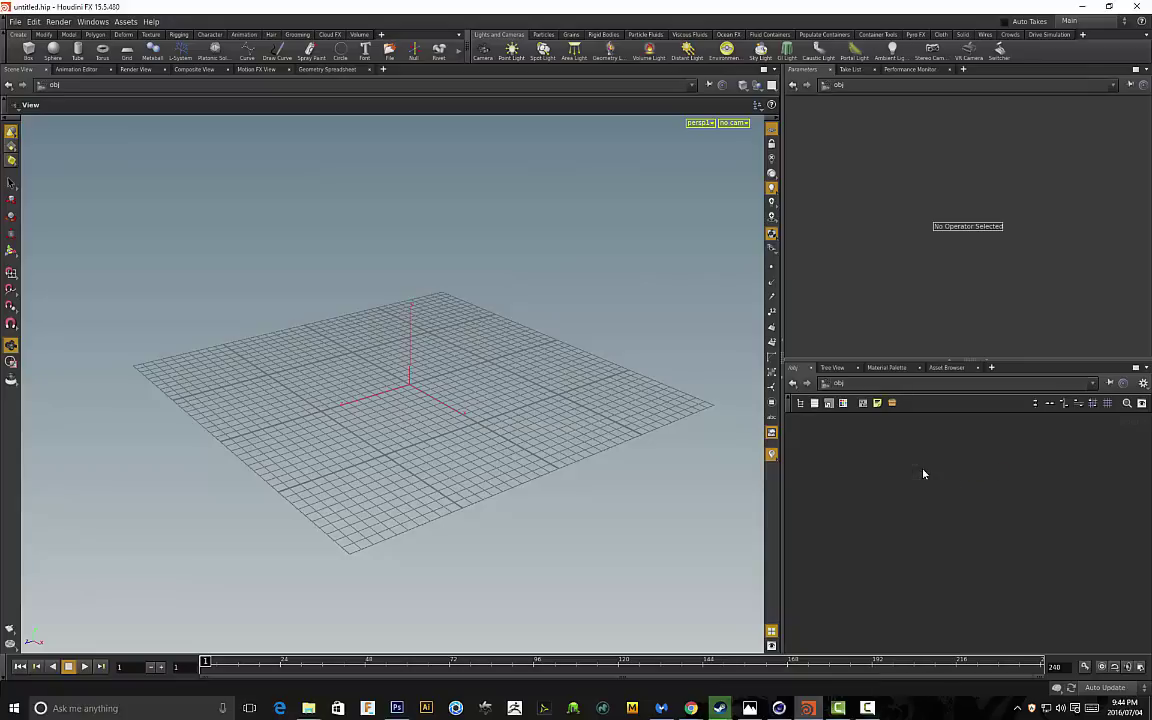
click(945, 472)
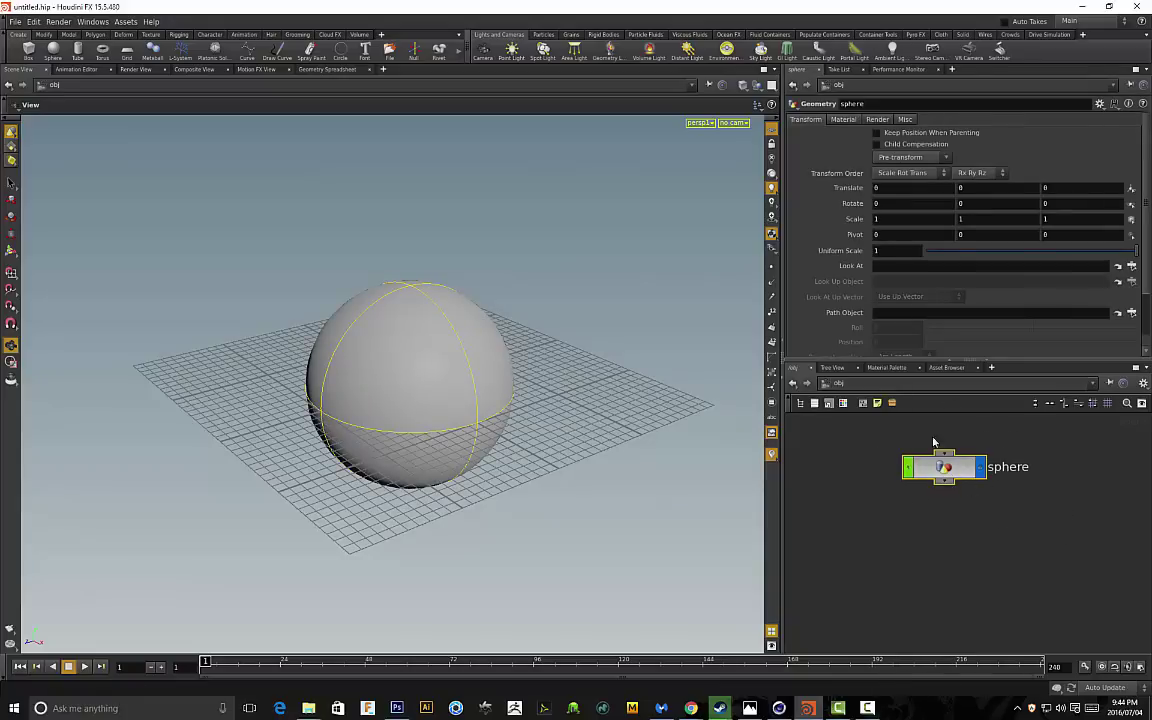
scroll(1044, 508, down, 1)
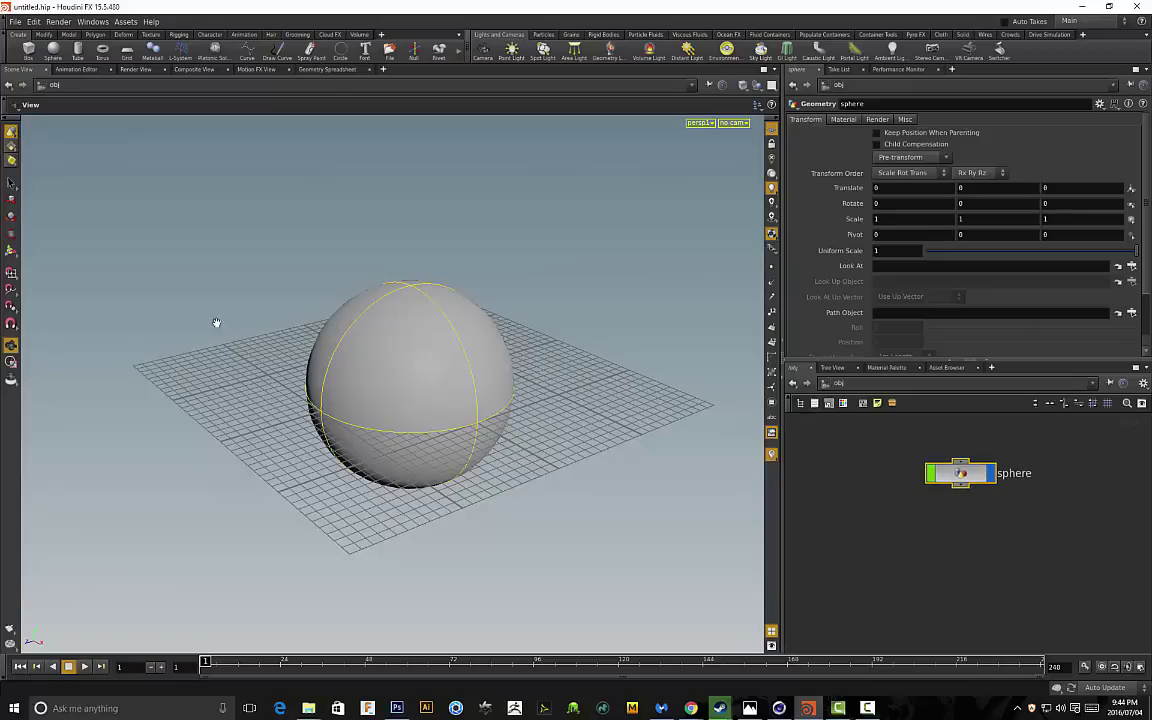
Go inside the sphere object and change its primitive type to Polygon with a frequency of 6
click(988, 497)
double_click(977, 474)
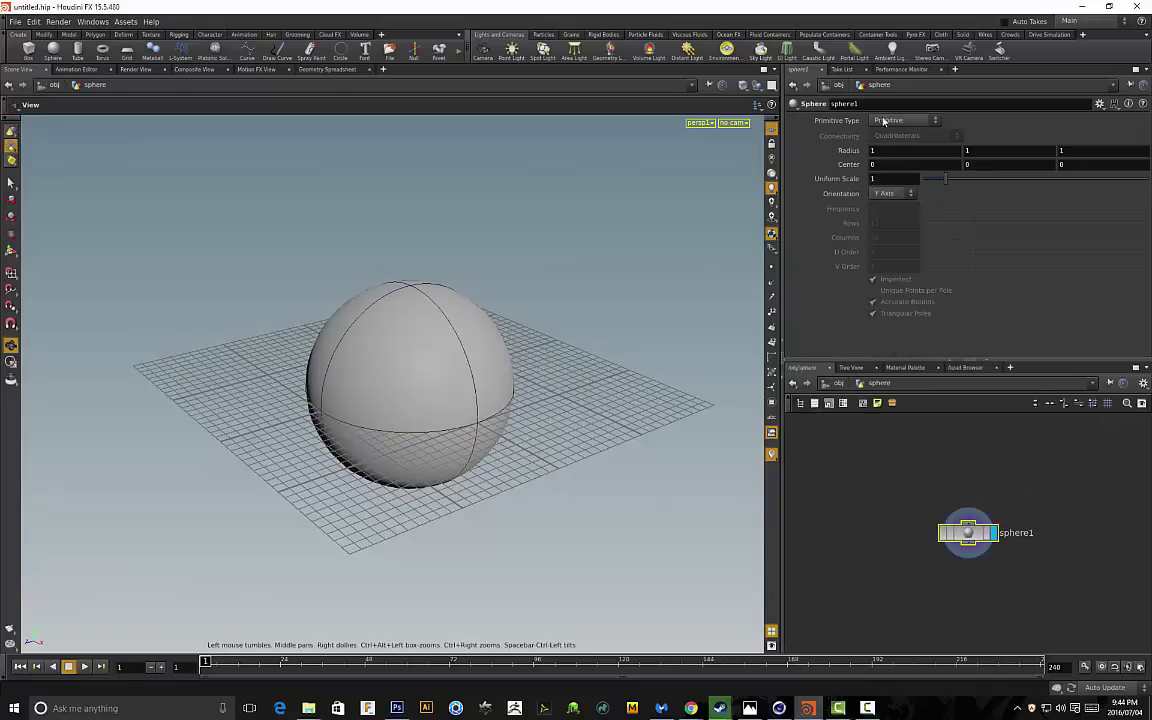
click(914, 122)
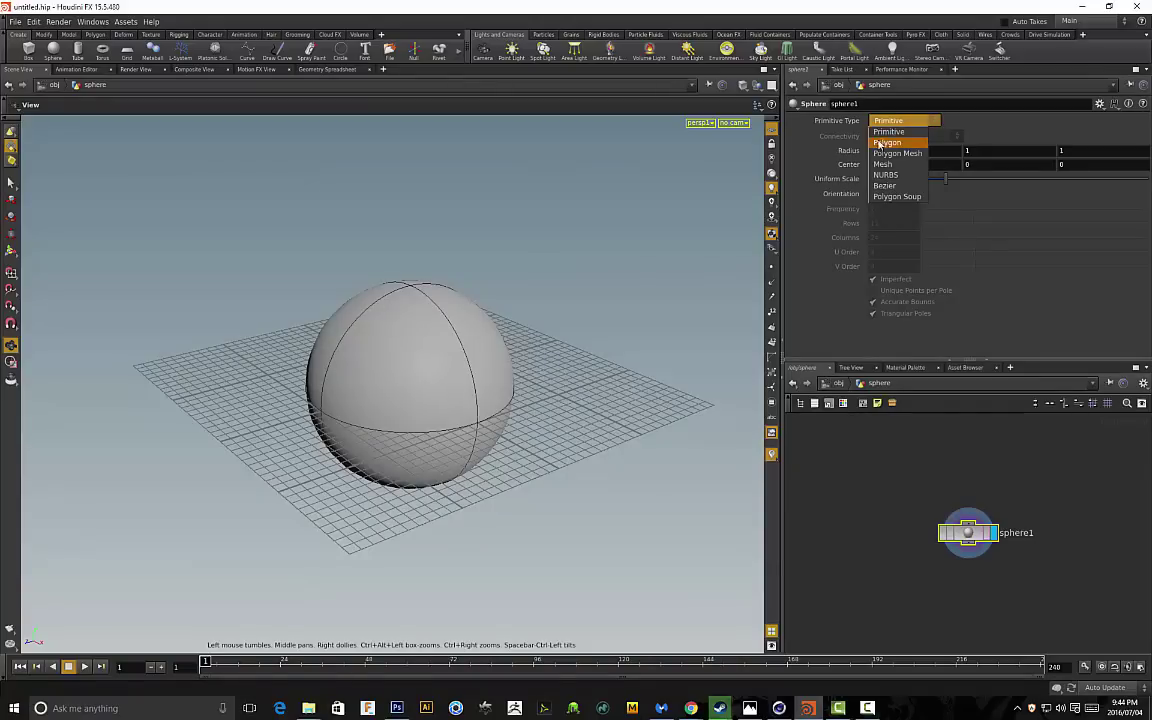
click(889, 144)
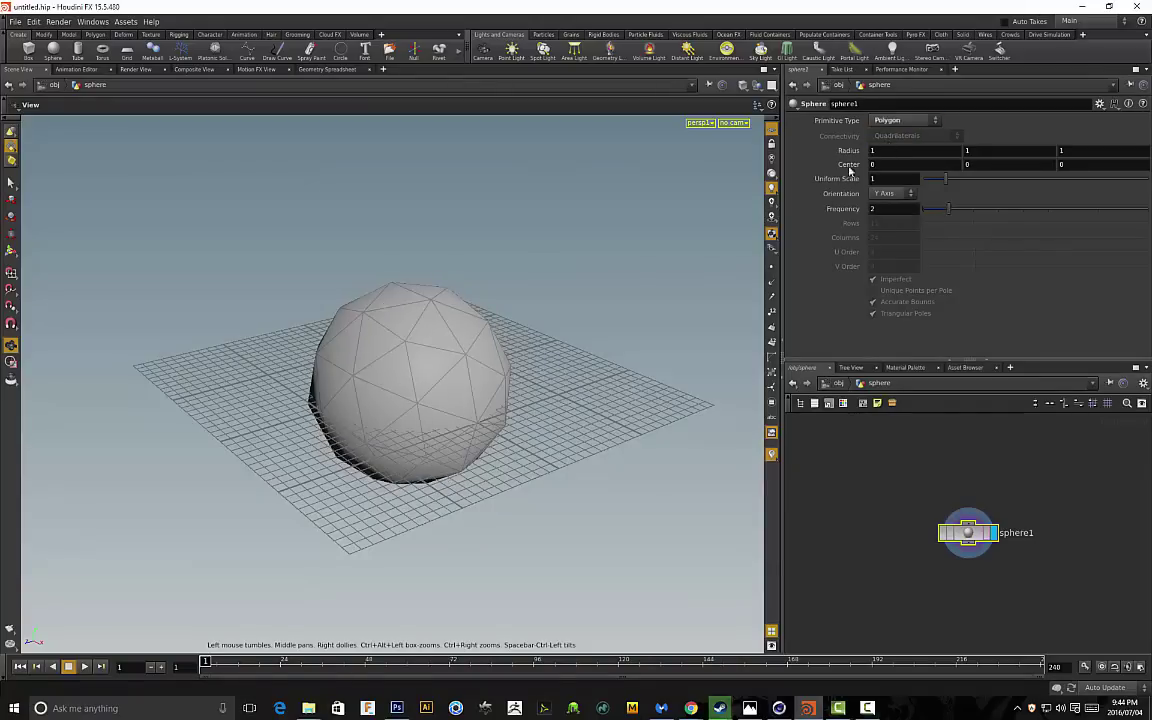
drag(960, 210, 1044, 207)
drag(513, 298, 645, 153)
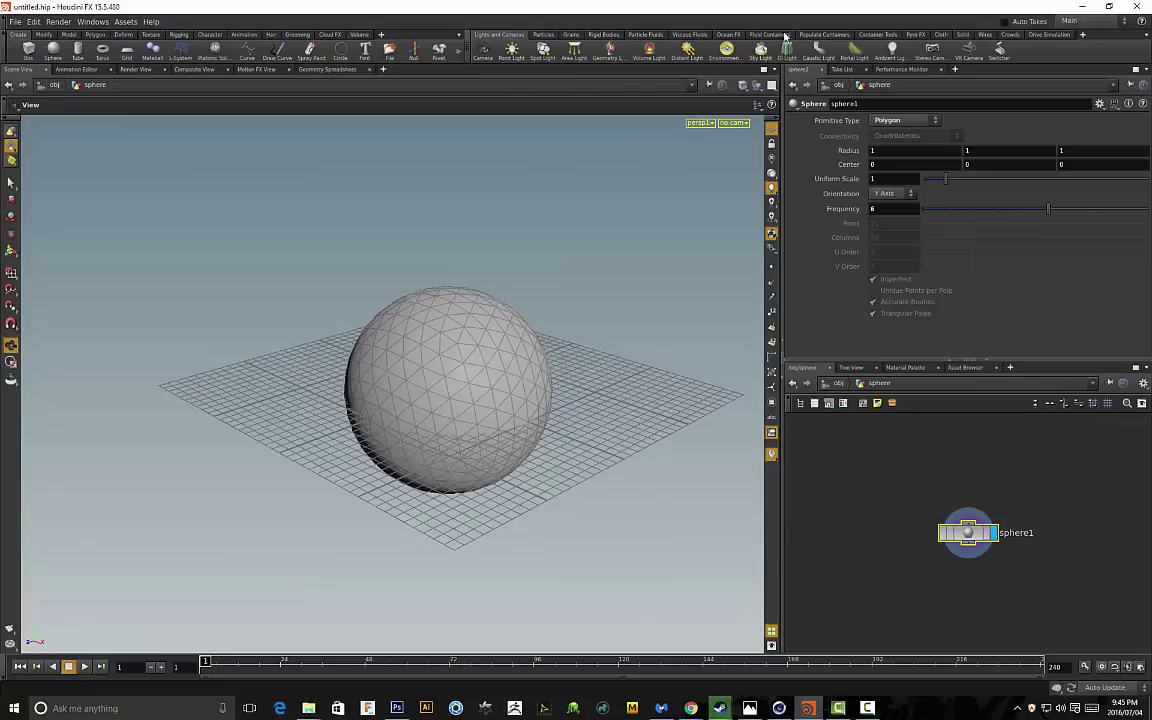
Create a Billowy Smoke pyro simulation using the sphere as the smoke source
click(914, 36)
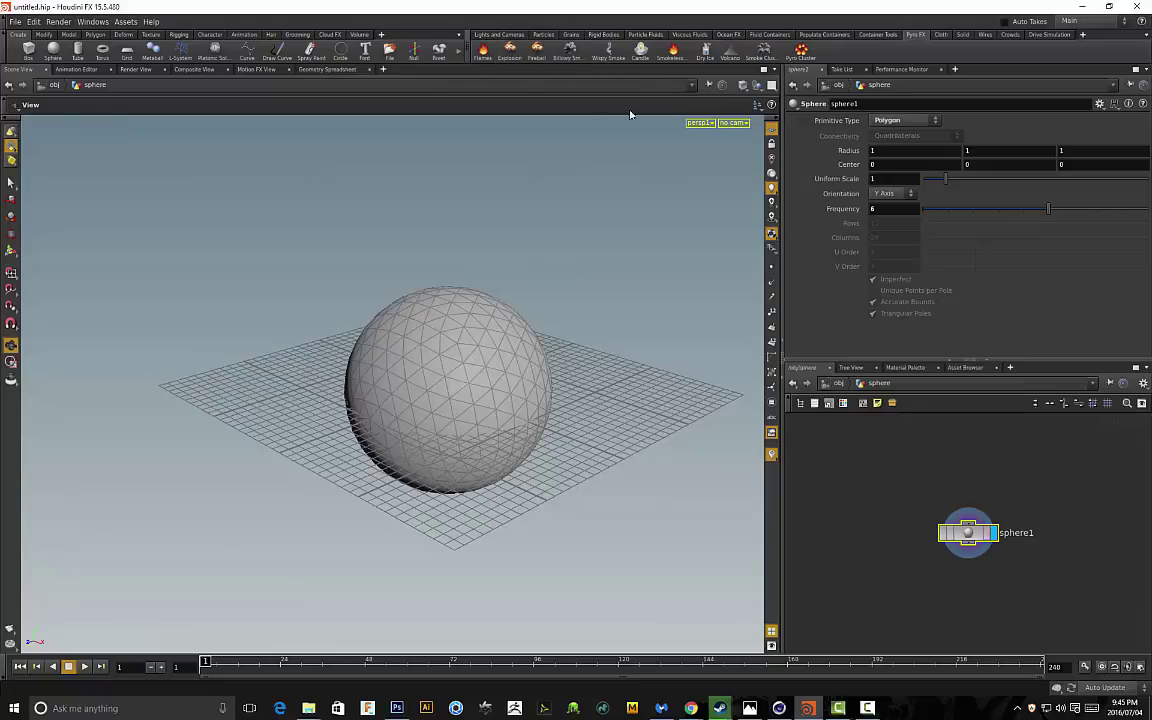
drag(605, 180, 534, 270)
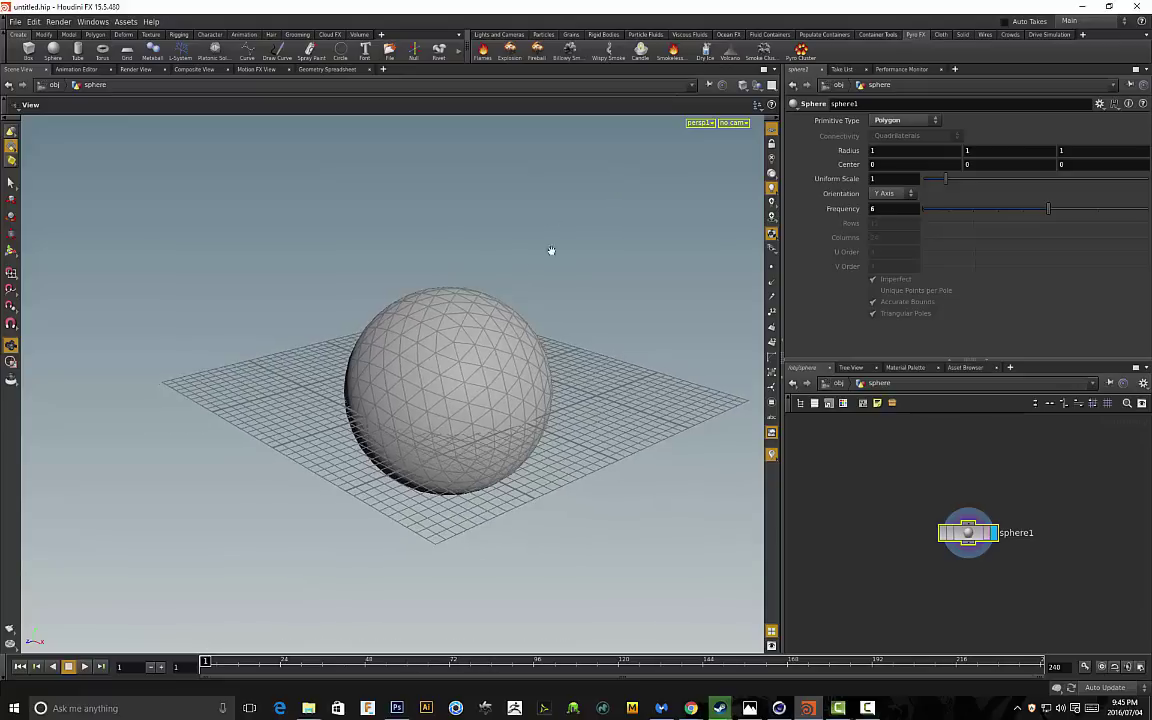
drag(517, 203, 582, 58)
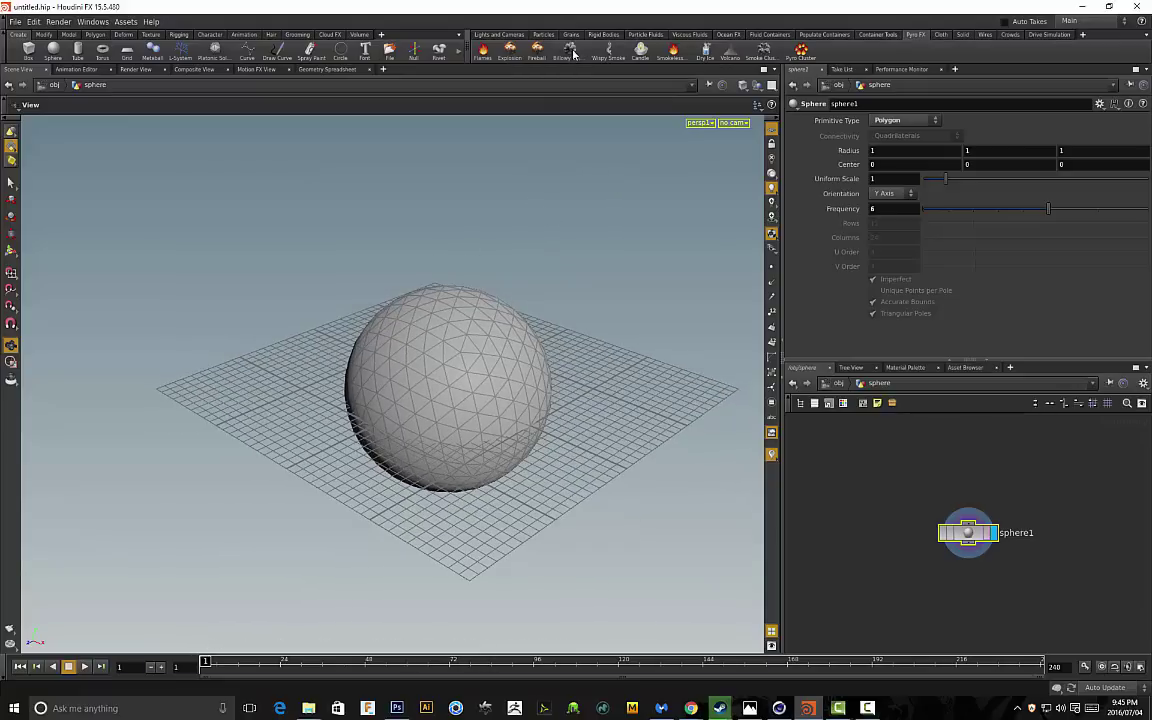
click(572, 53)
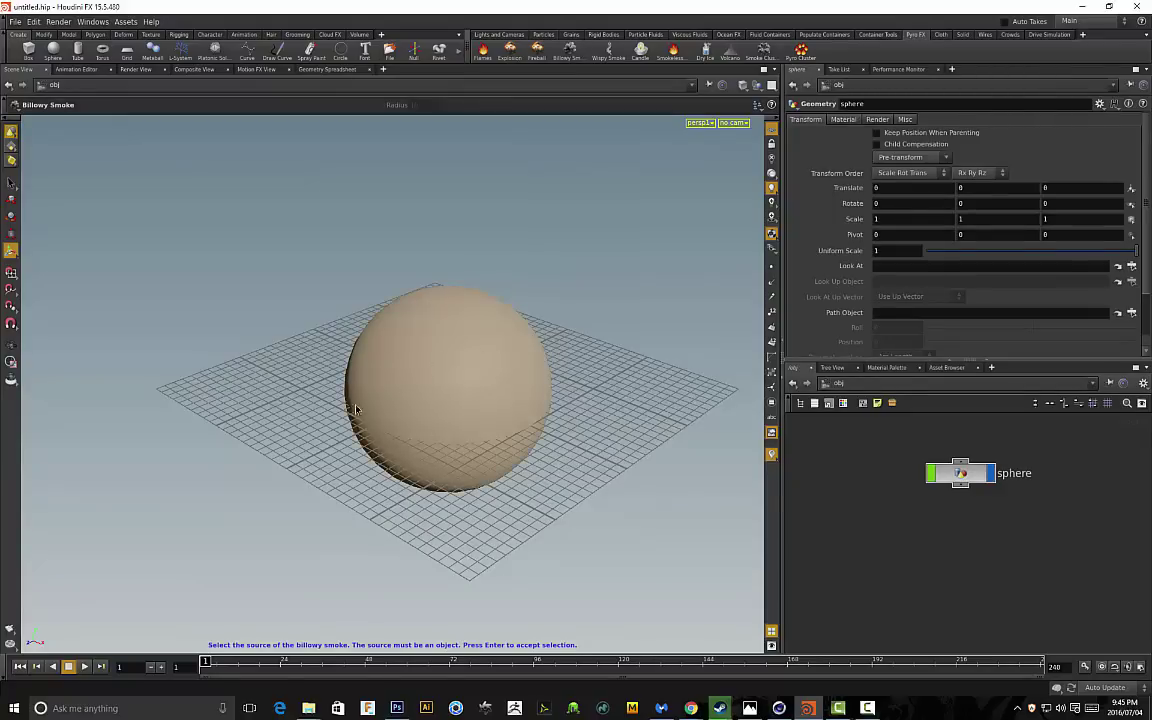
click(477, 390)
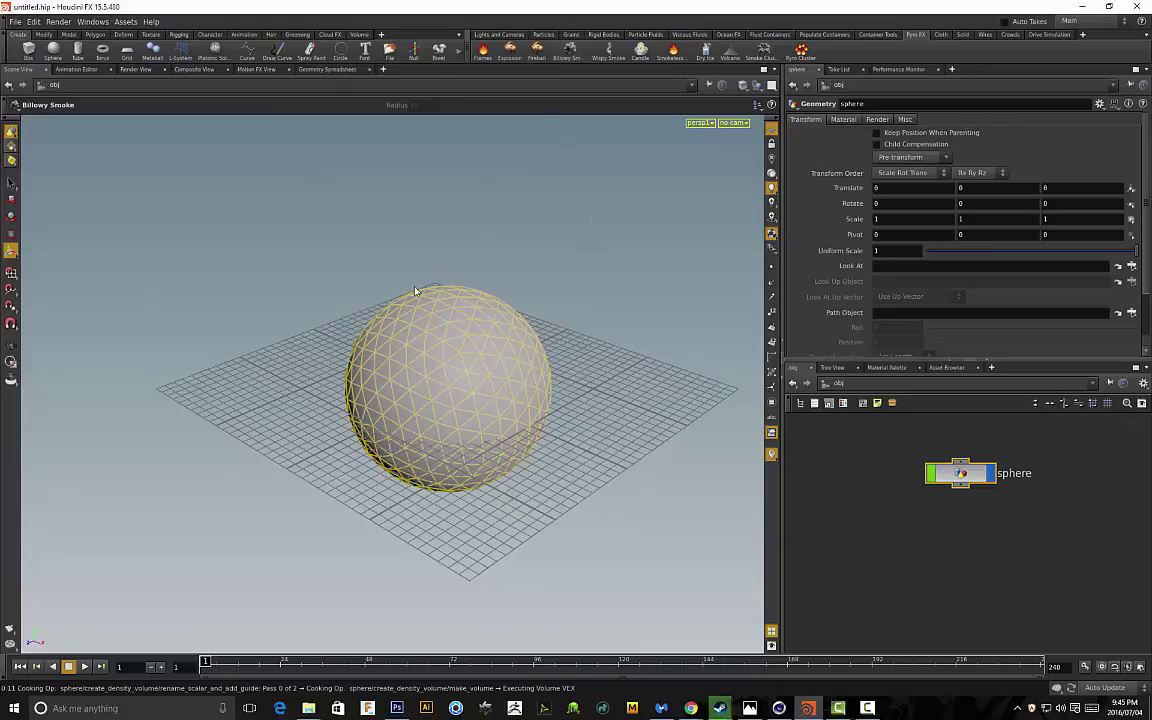
drag(572, 254, 613, 336)
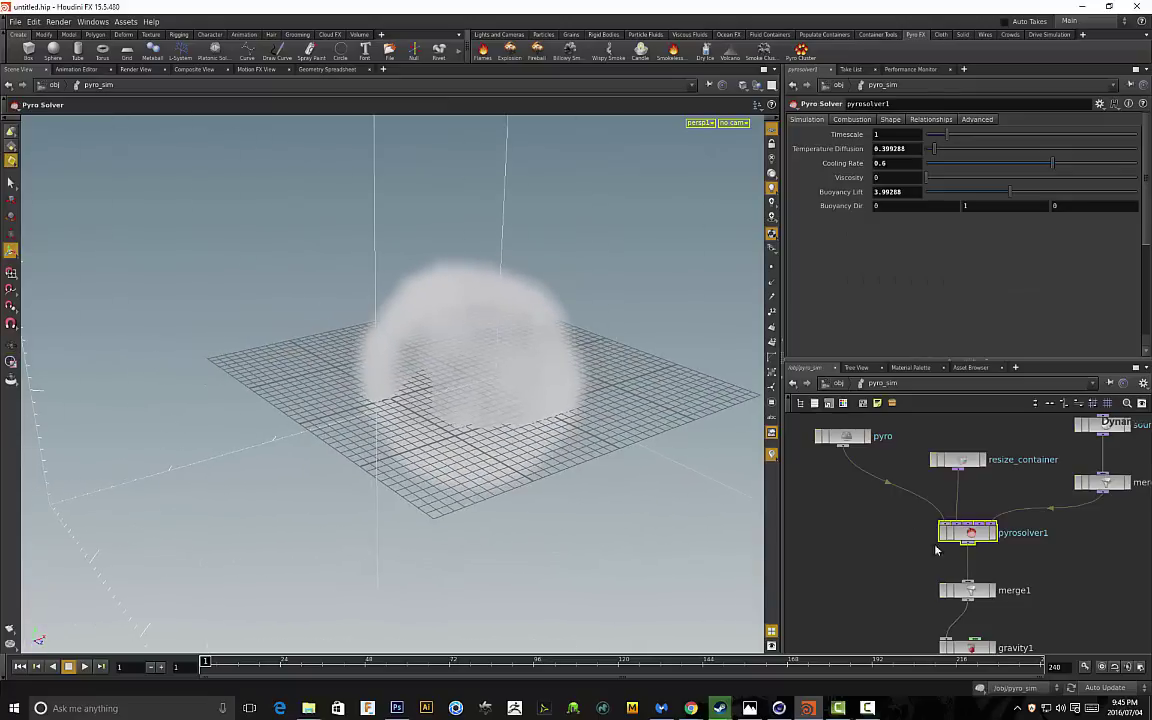
scroll(1096, 578, down, 1)
scroll(1075, 542, down, 3)
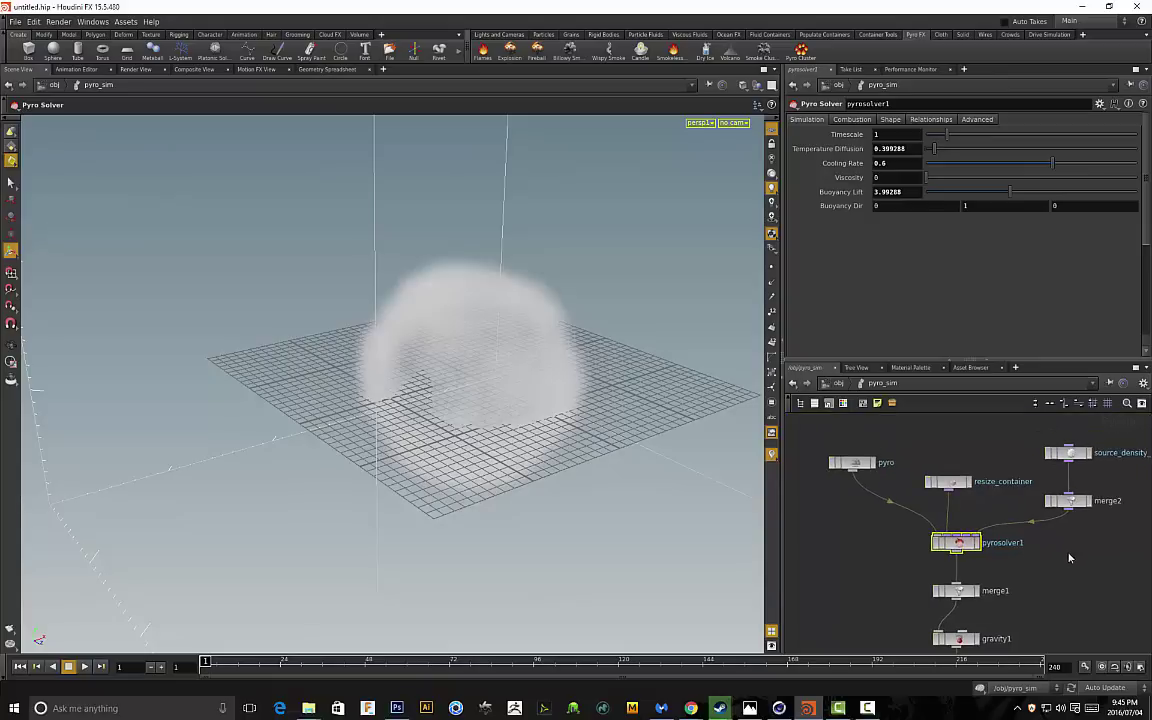
middle_drag(1035, 544, 1033, 543)
middle_drag(1000, 581, 1002, 567)
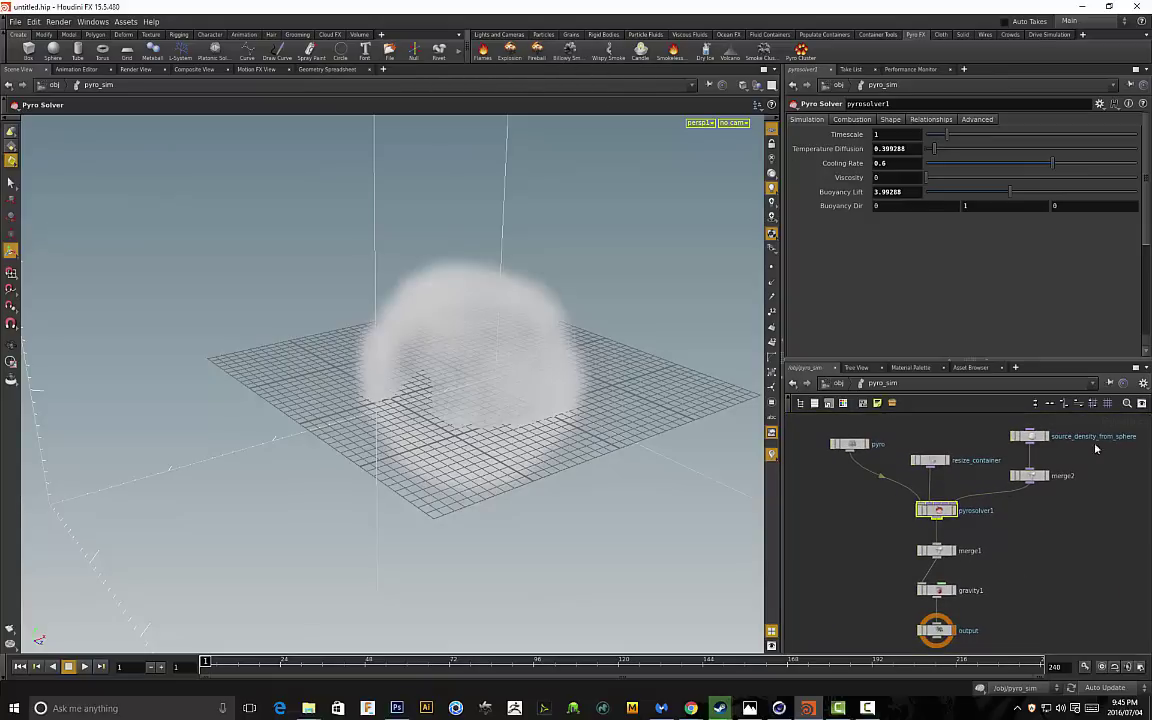
Play the smoke simulation to about frame 109, stop it, and examine how the smoke rises within its container
alt+middle_drag(612, 338, 592, 408)
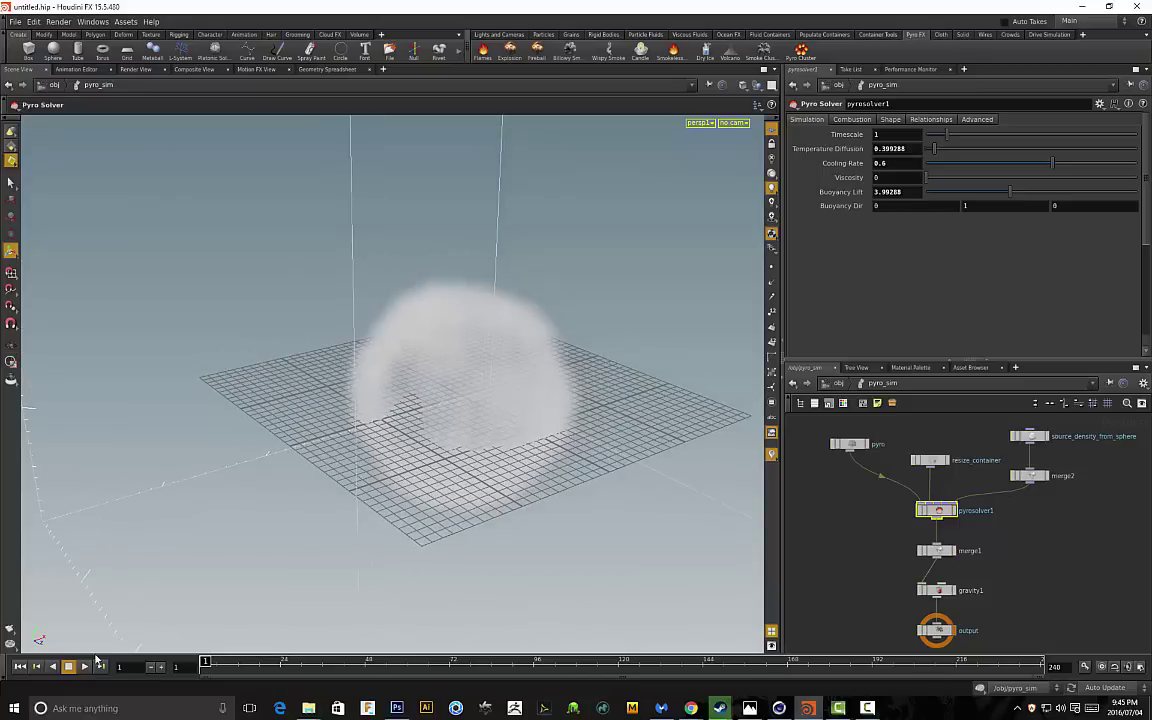
click(84, 667)
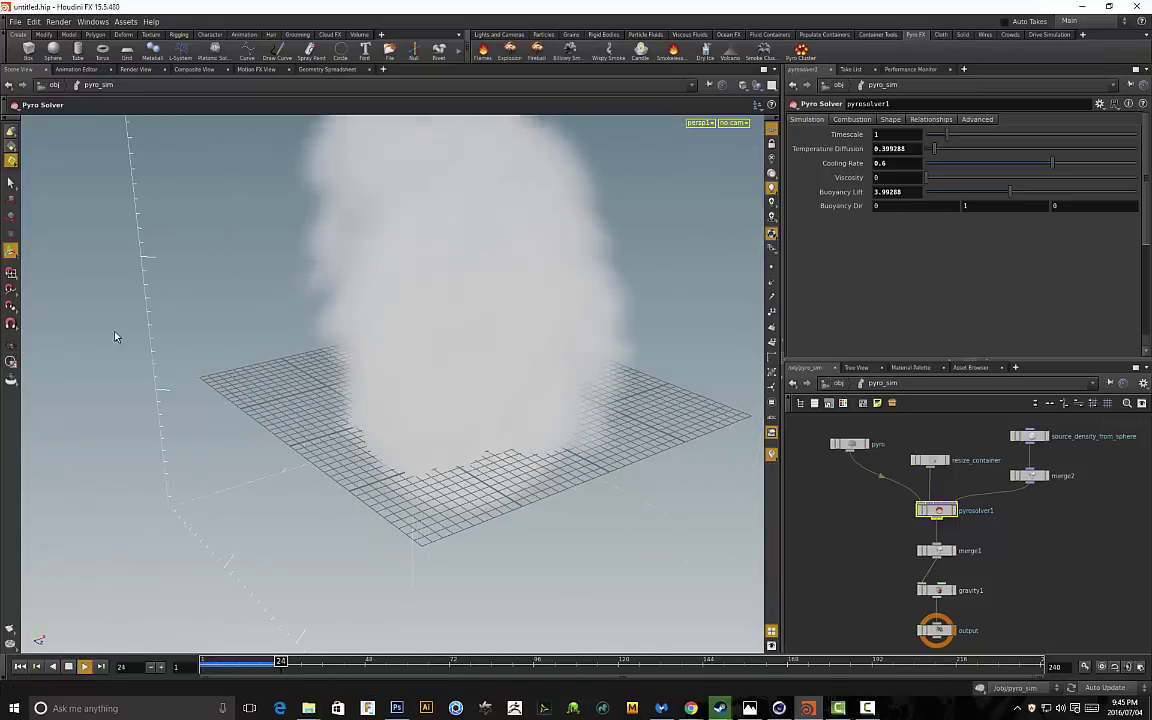
click(11, 345)
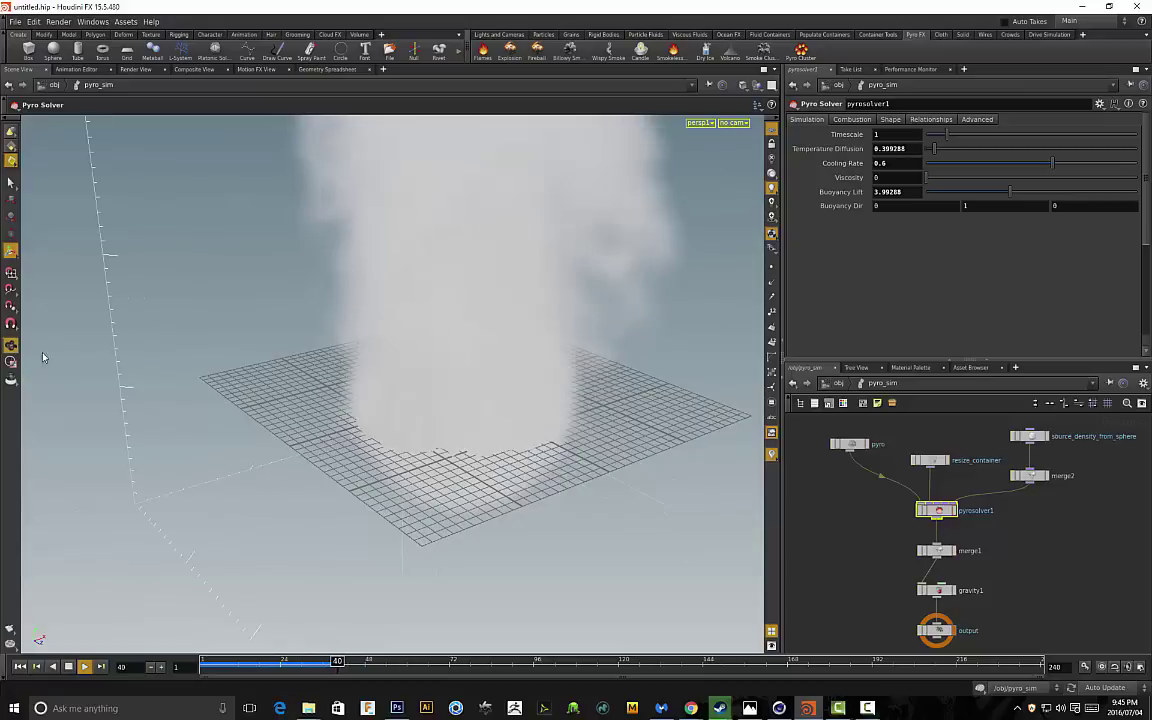
scroll(280, 235, down, 1)
scroll(285, 308, down, 7)
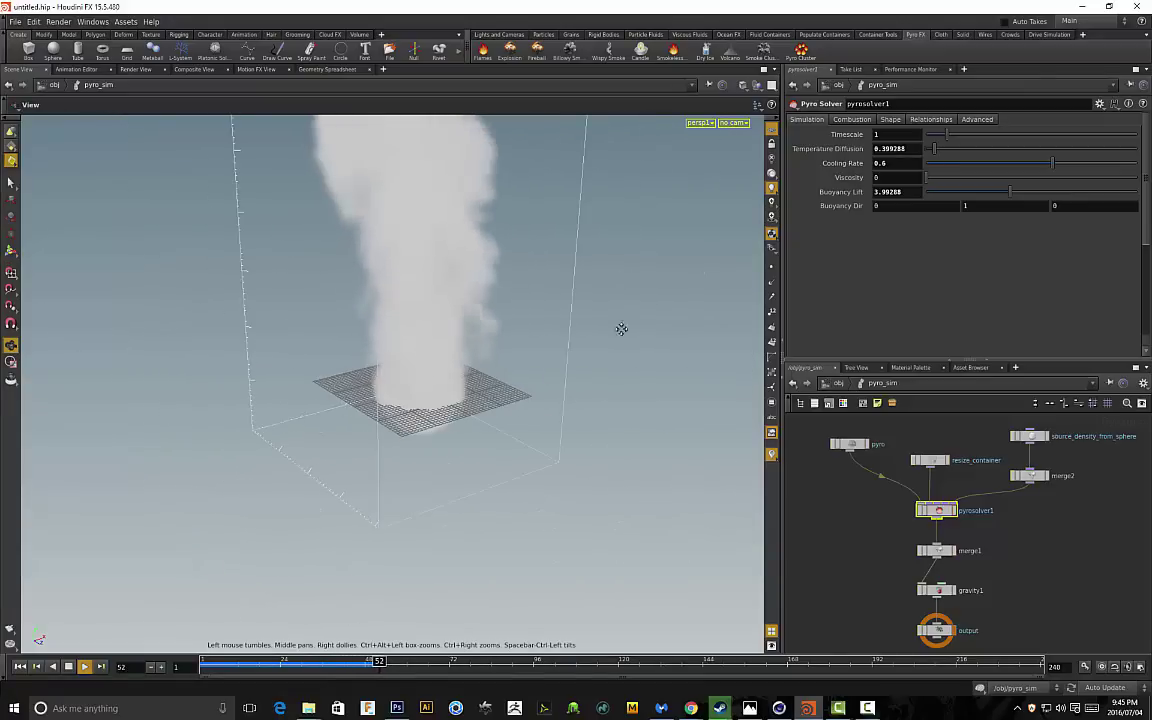
middle_drag(622, 324, 625, 380)
drag(624, 380, 549, 322)
drag(607, 381, 500, 186)
drag(195, 327, 480, 356)
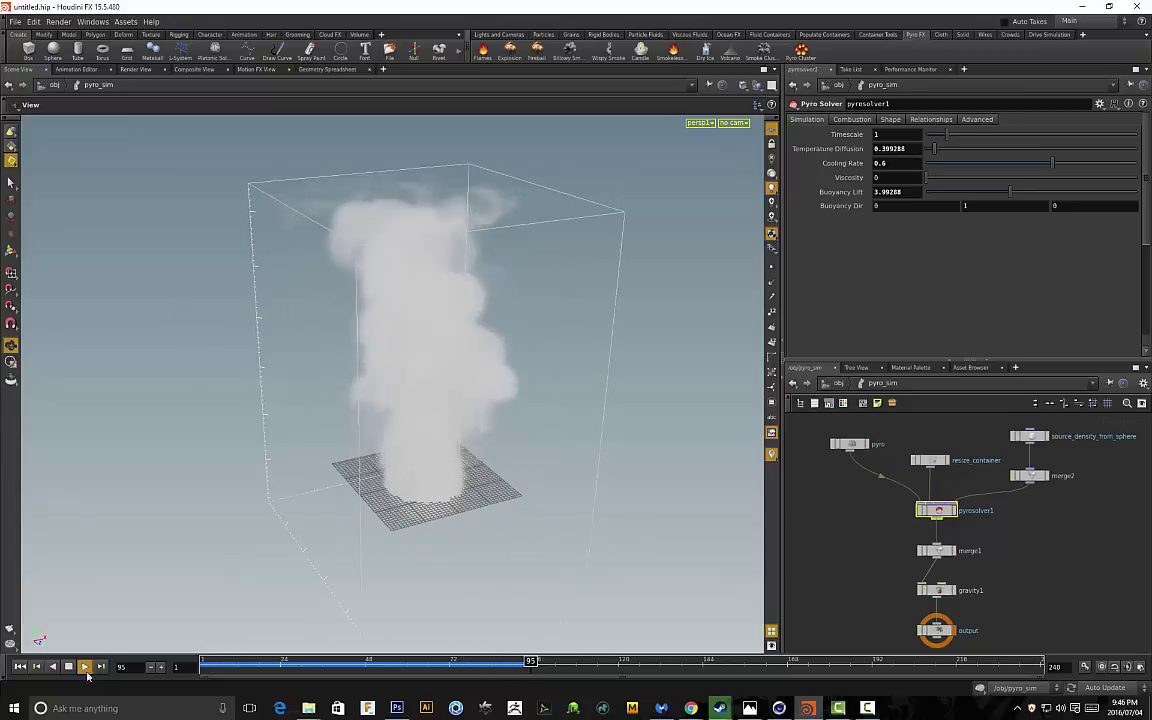
click(71, 669)
drag(272, 197, 386, 249)
mouse_move(622, 332)
mouse_down()
mouse_move(640, 343)
mouse_move(653, 381)
mouse_move(615, 329)
mouse_up()
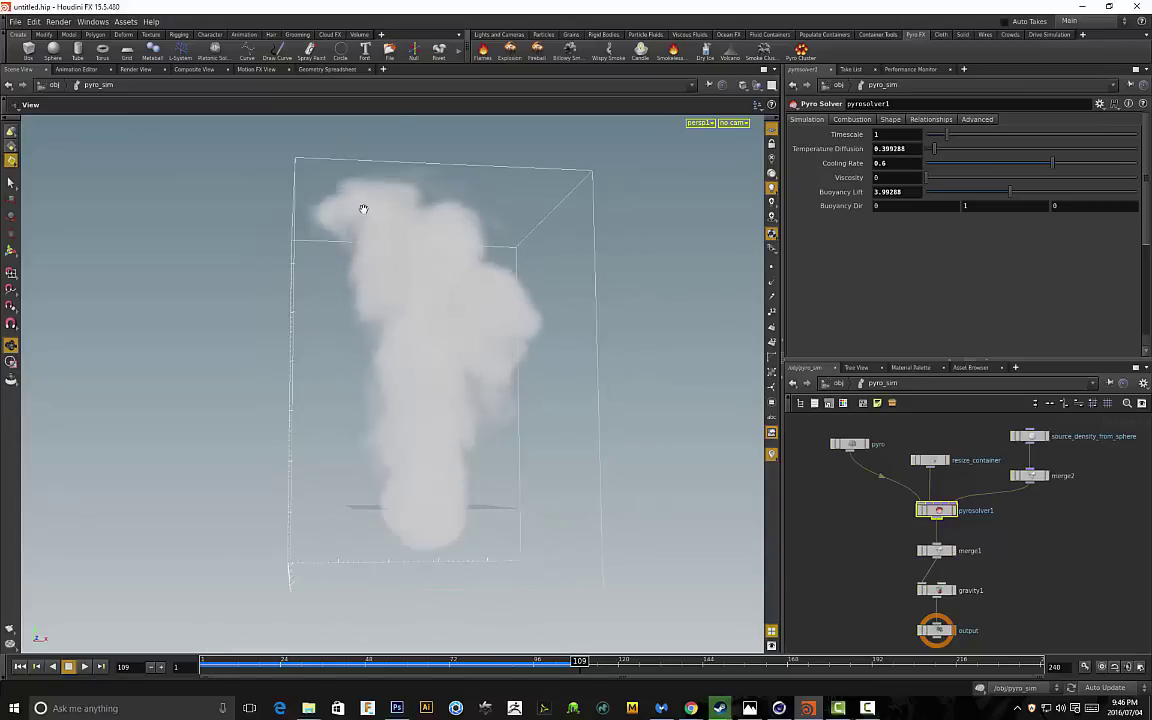
drag(504, 195, 477, 350)
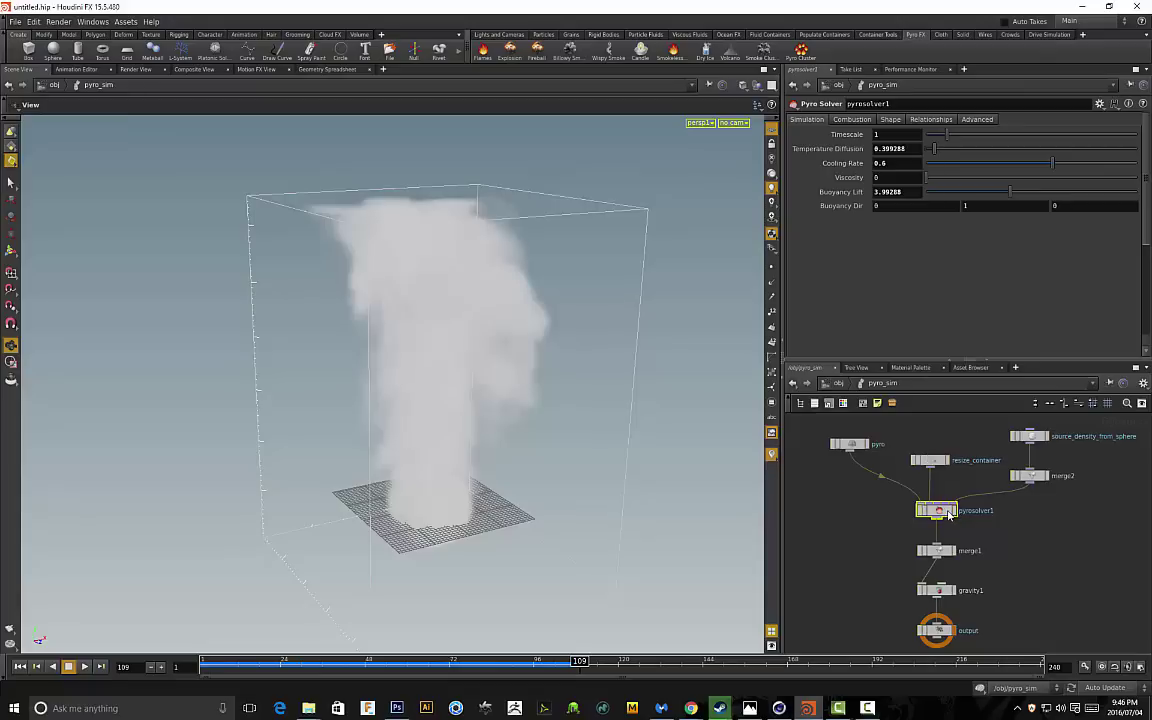
Set the vertical size of the pyro smoke object's container to 20
double_click(852, 445)
click(862, 453)
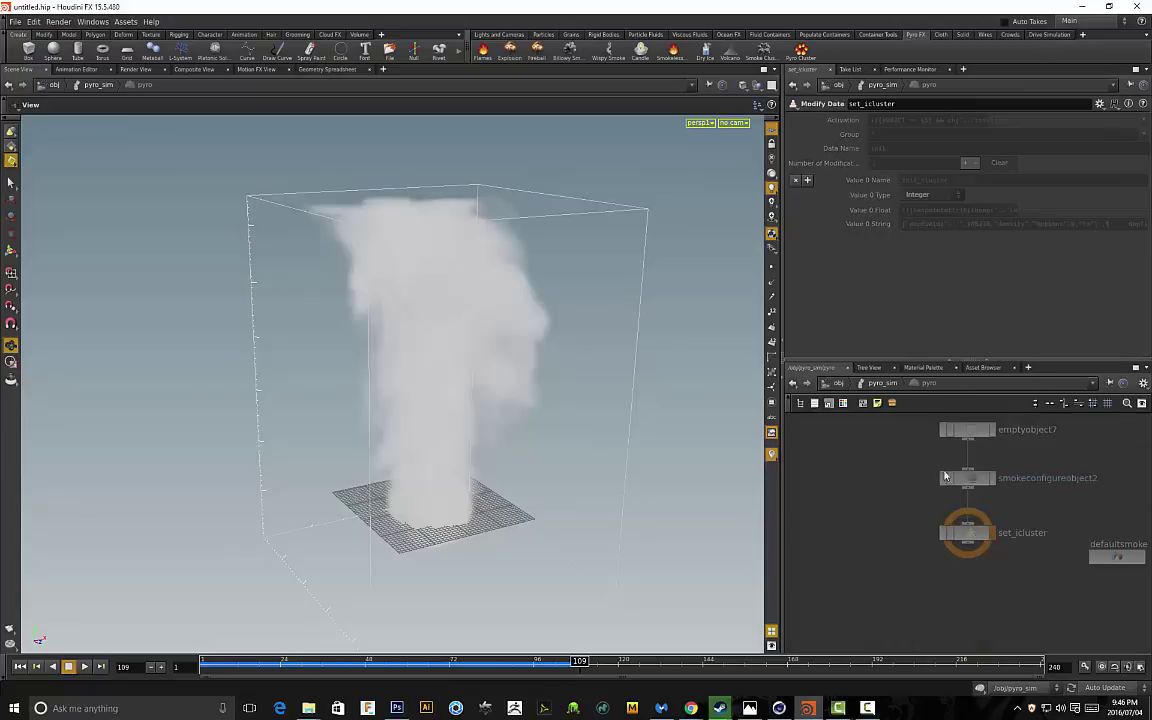
click(876, 385)
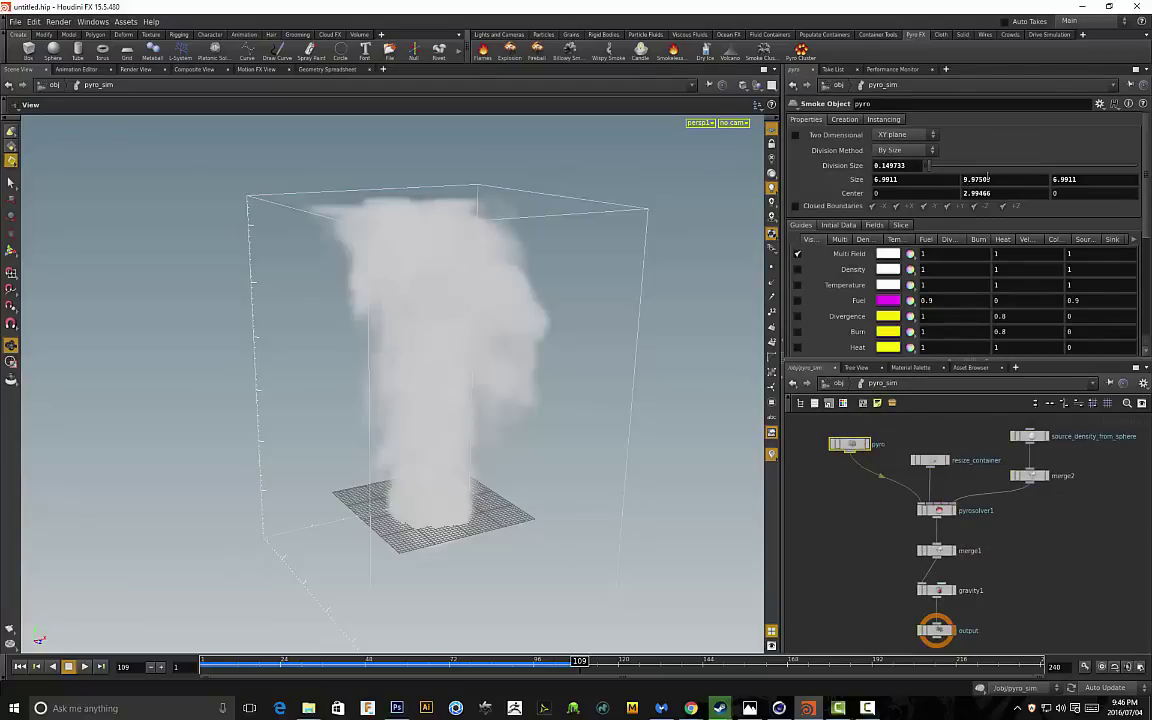
drag(998, 180, 956, 179)
text(20)
key(Return)
drag(725, 368, 674, 365)
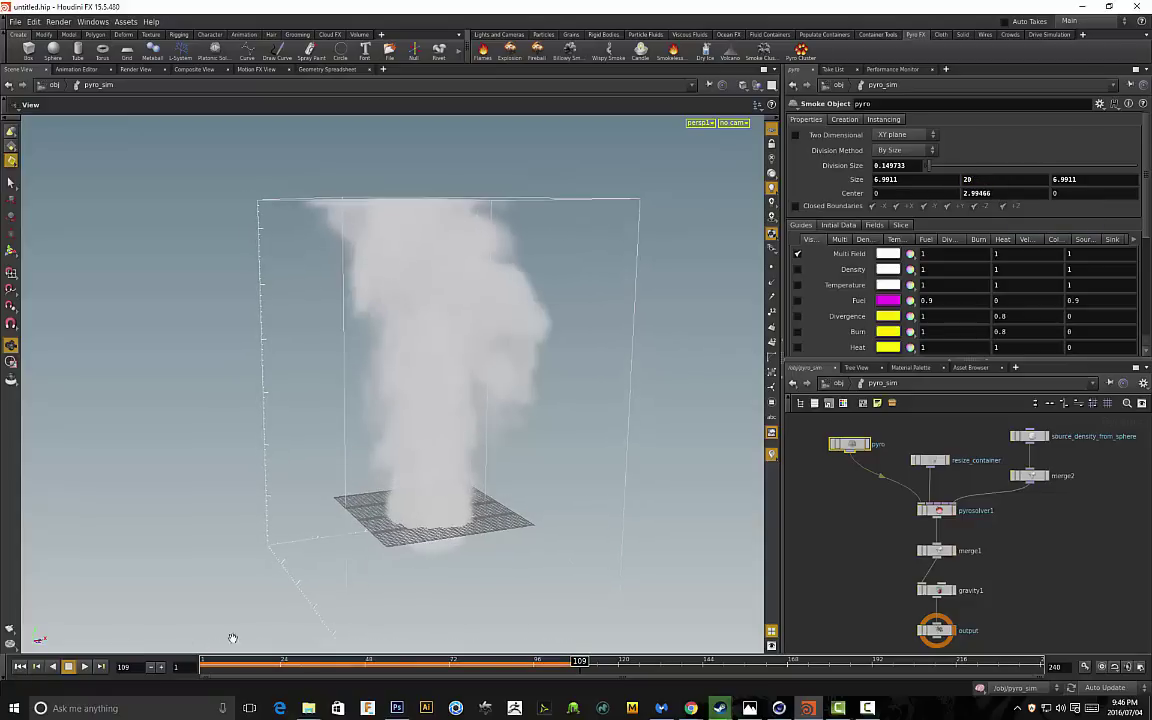
Replay the simulation from the first frame to about frame 73, stop it, and check the smoke in the taller container
click(20, 666)
click(84, 666)
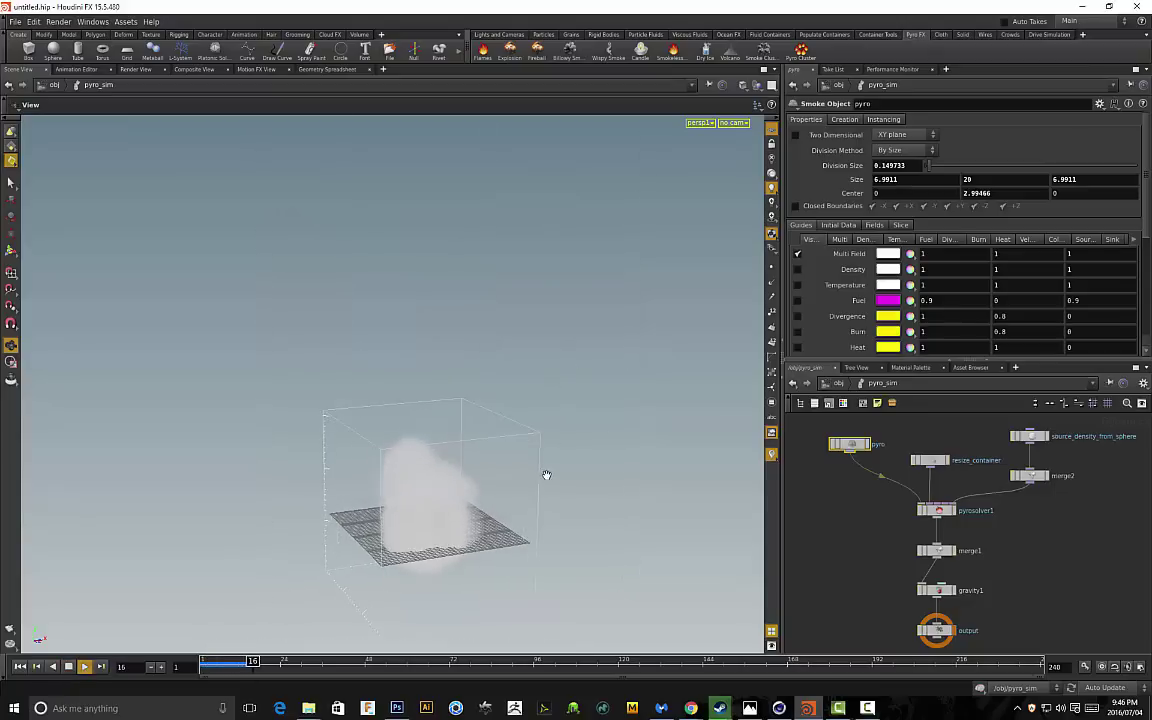
drag(574, 371, 423, 337)
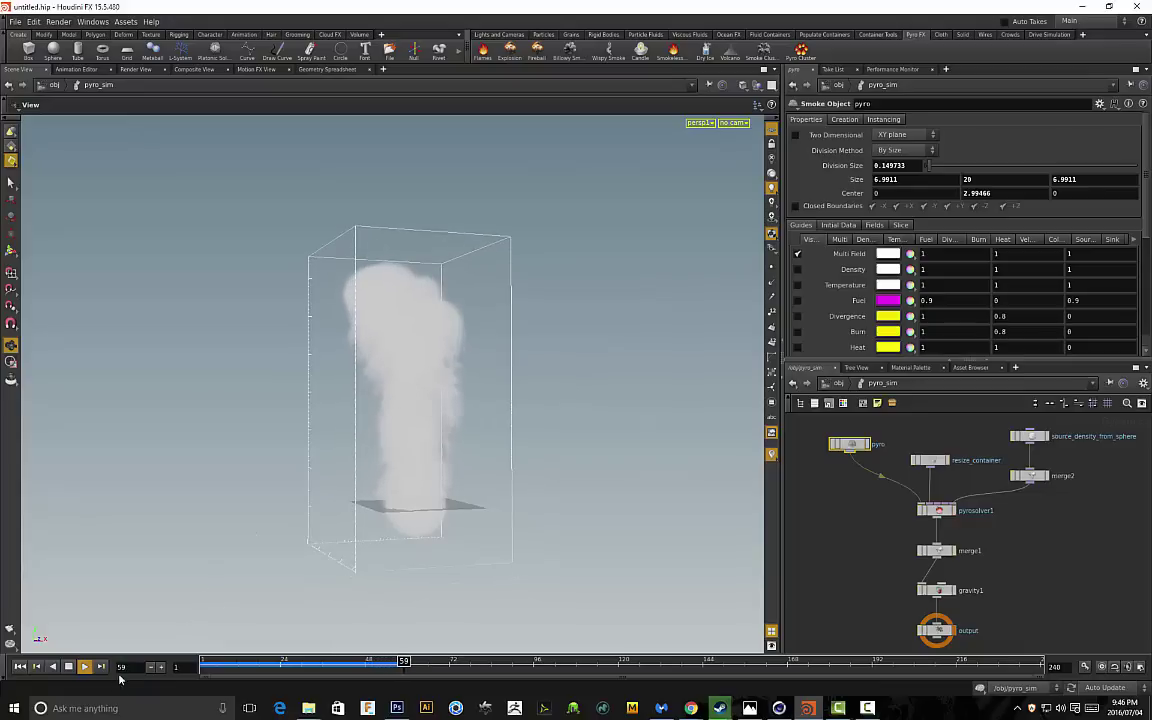
click(69, 667)
drag(613, 337, 303, 437)
drag(548, 465, 521, 184)
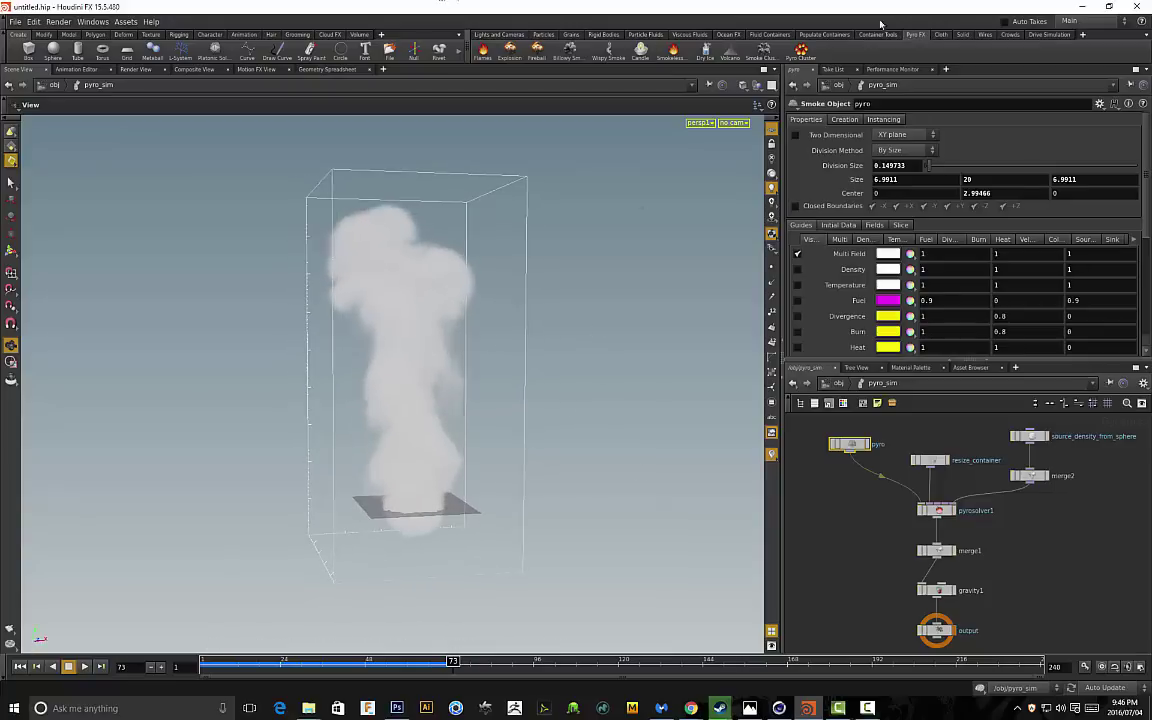
Add a point light at the current view, looking down at the smoke container's corner, and check the smoke's shading from other sides
click(497, 35)
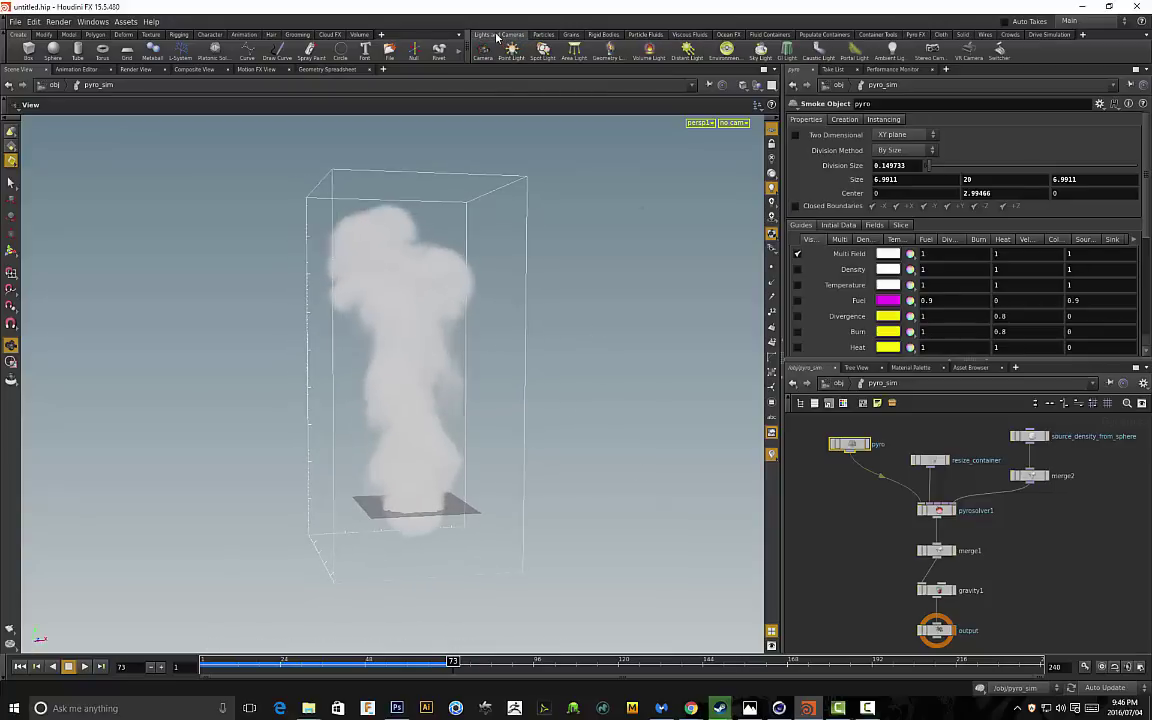
drag(609, 296, 627, 413)
middle_drag(627, 414, 564, 378)
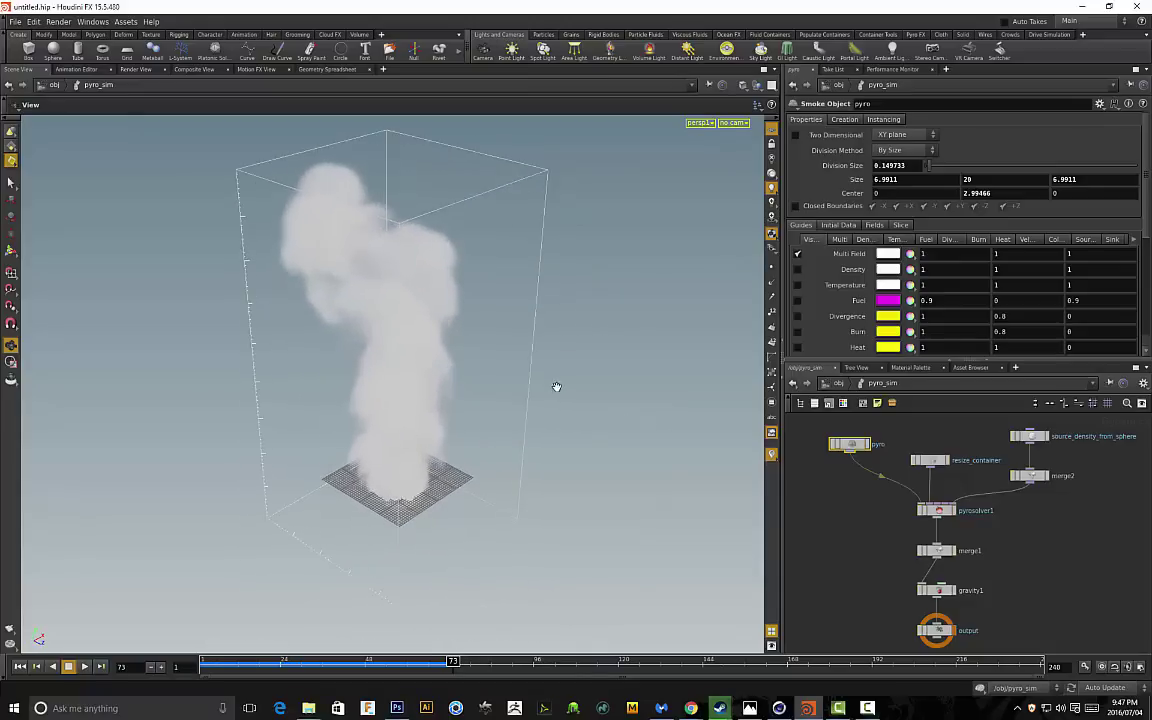
drag(553, 341, 555, 240)
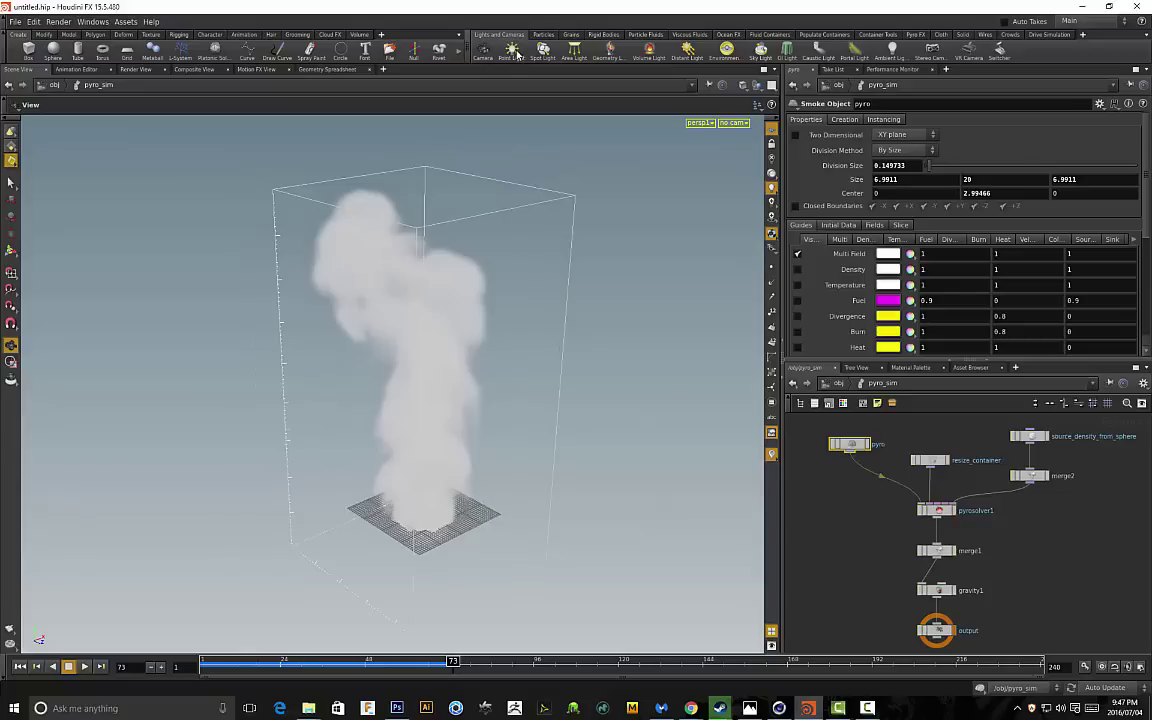
click(513, 55)
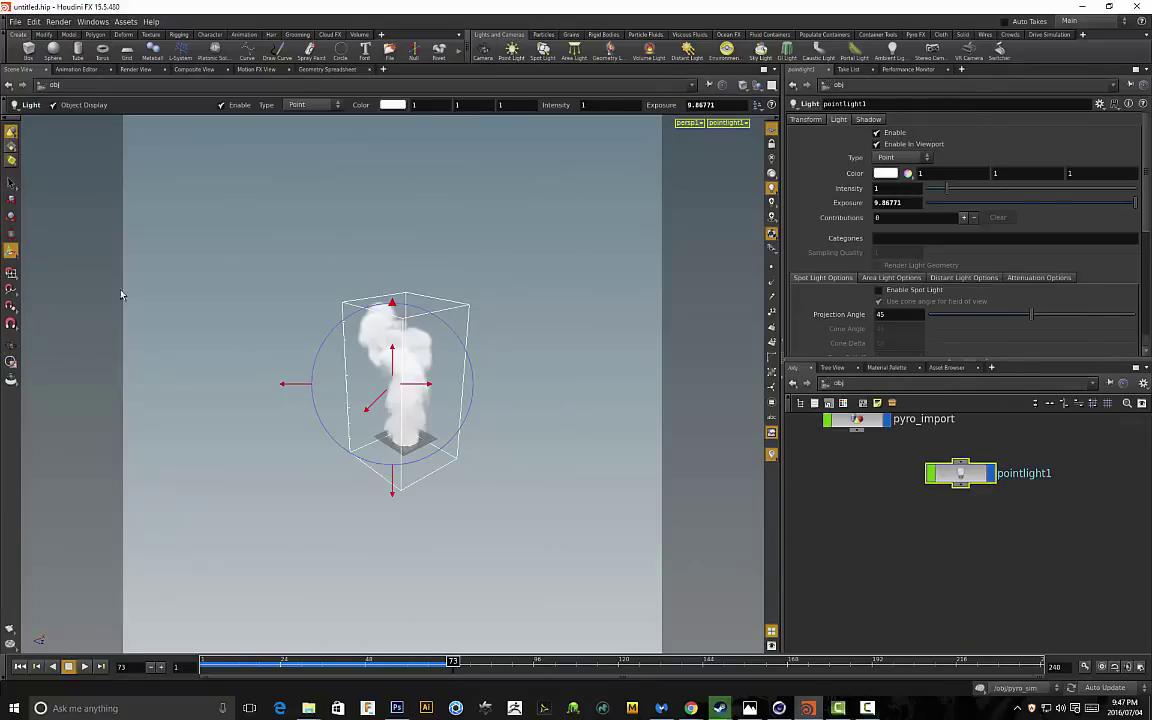
click(13, 347)
drag(530, 467, 345, 419)
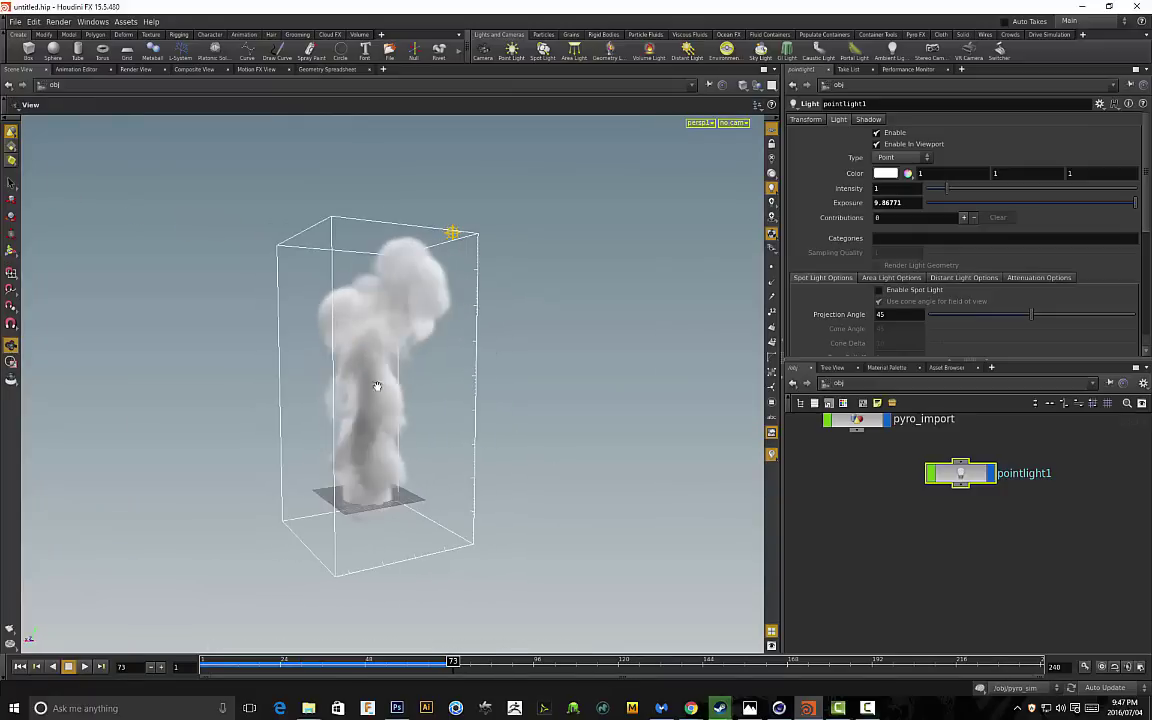
drag(504, 454, 419, 319)
drag(216, 360, 332, 361)
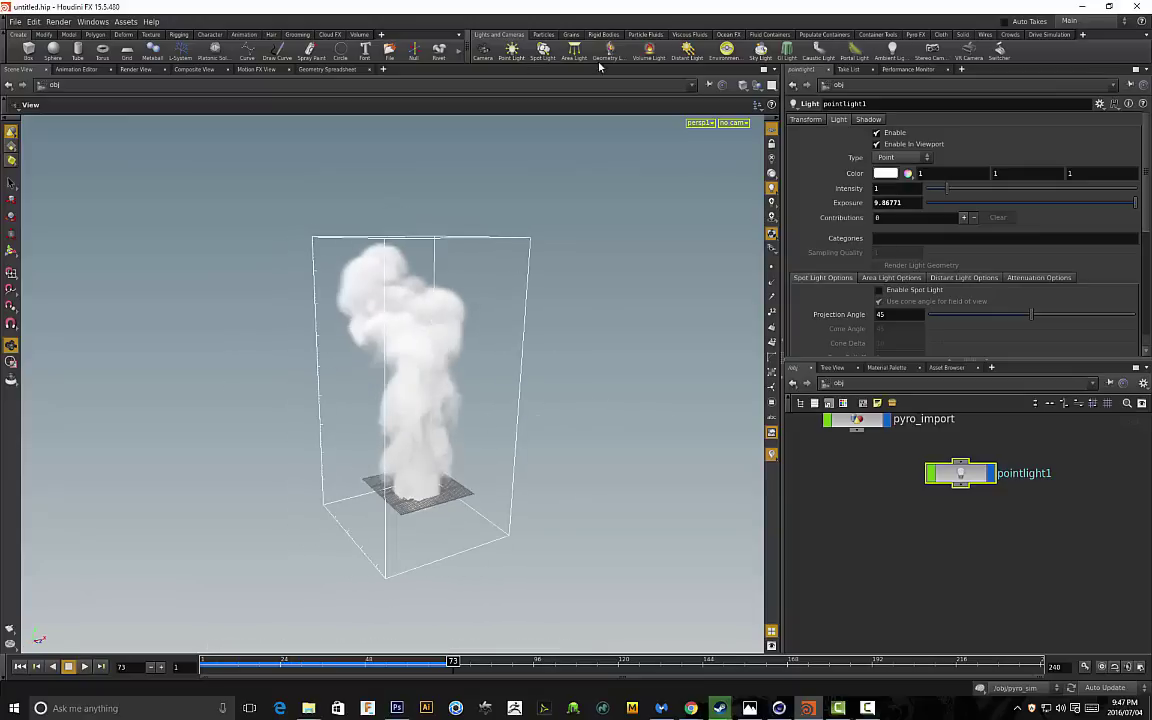
Lay out all the object-level nodes in the network automatically so they are neatly arranged
middle_drag(898, 470, 924, 507)
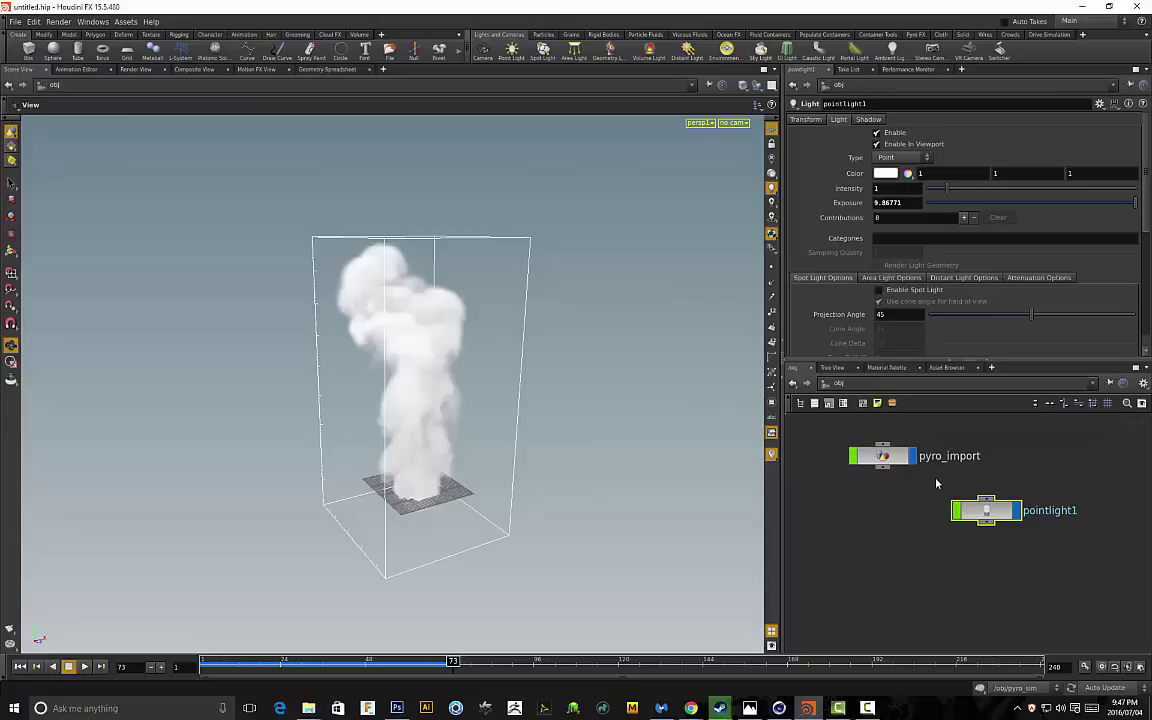
scroll(937, 483, down, 2)
right_click(895, 509)
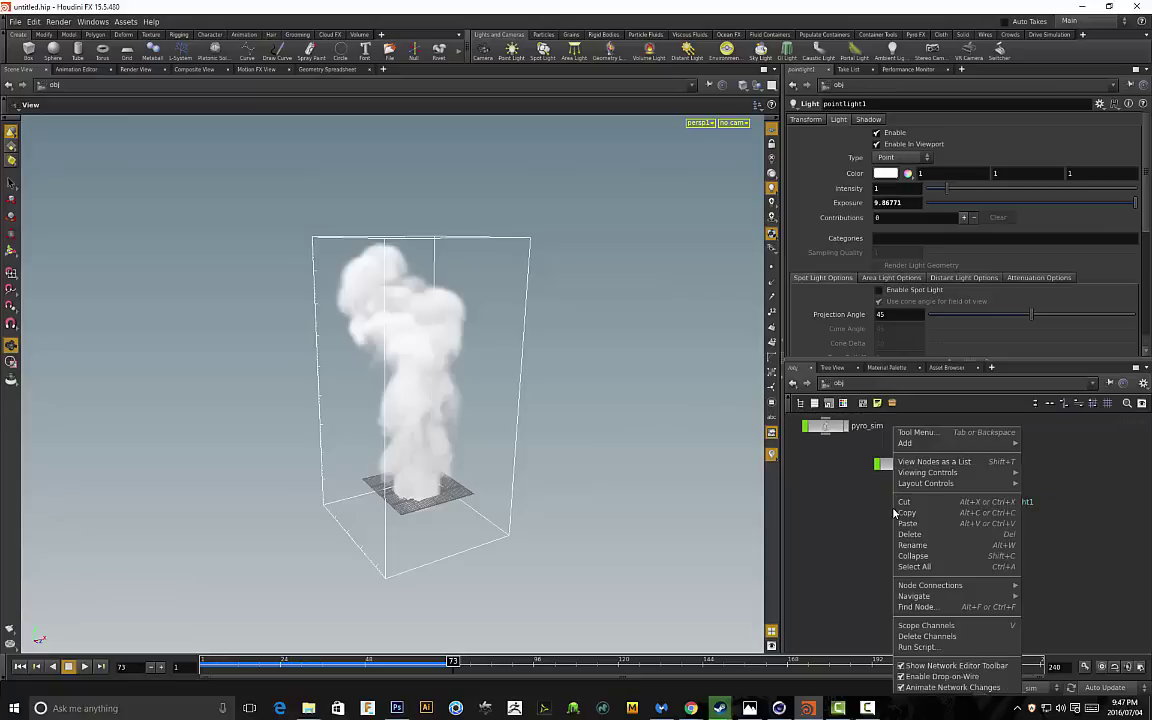
mouse_move(935, 600)
click(840, 508)
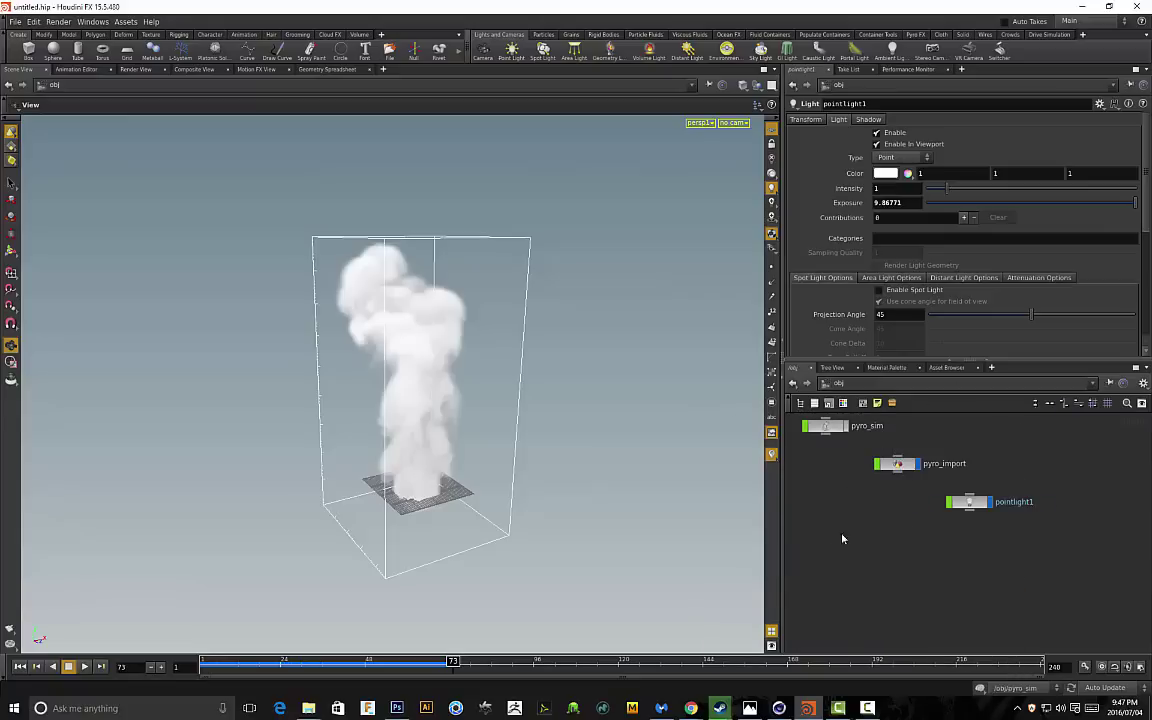
right_click(866, 520)
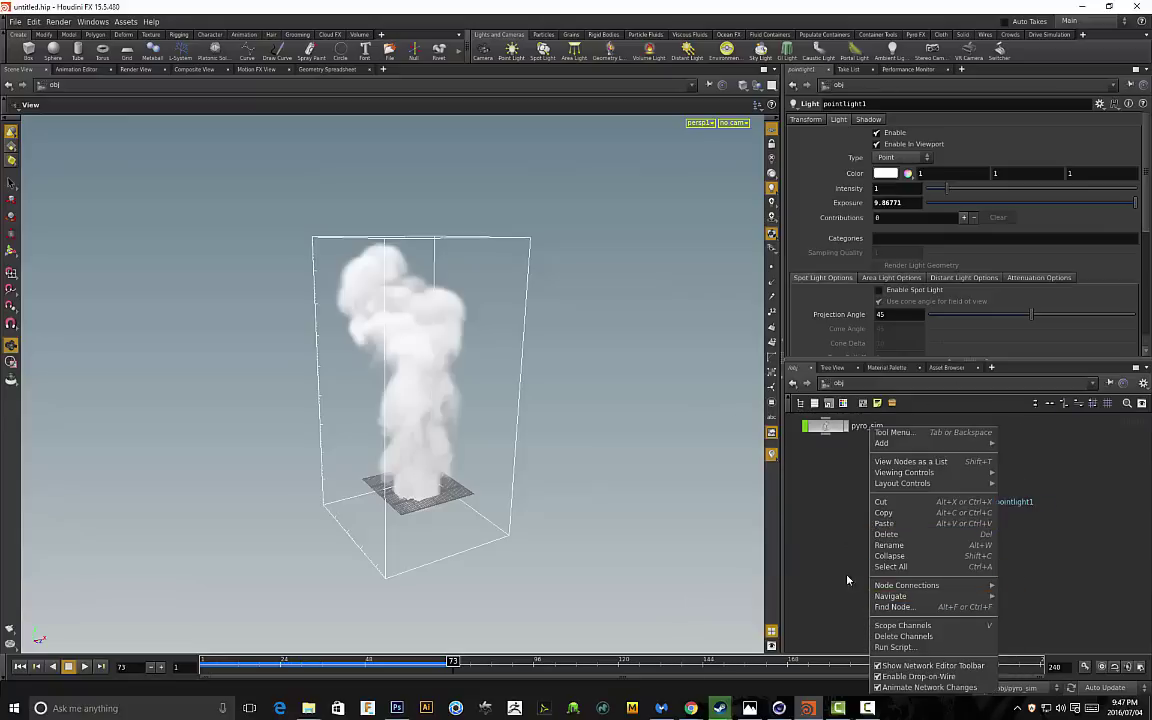
mouse_move(950, 483)
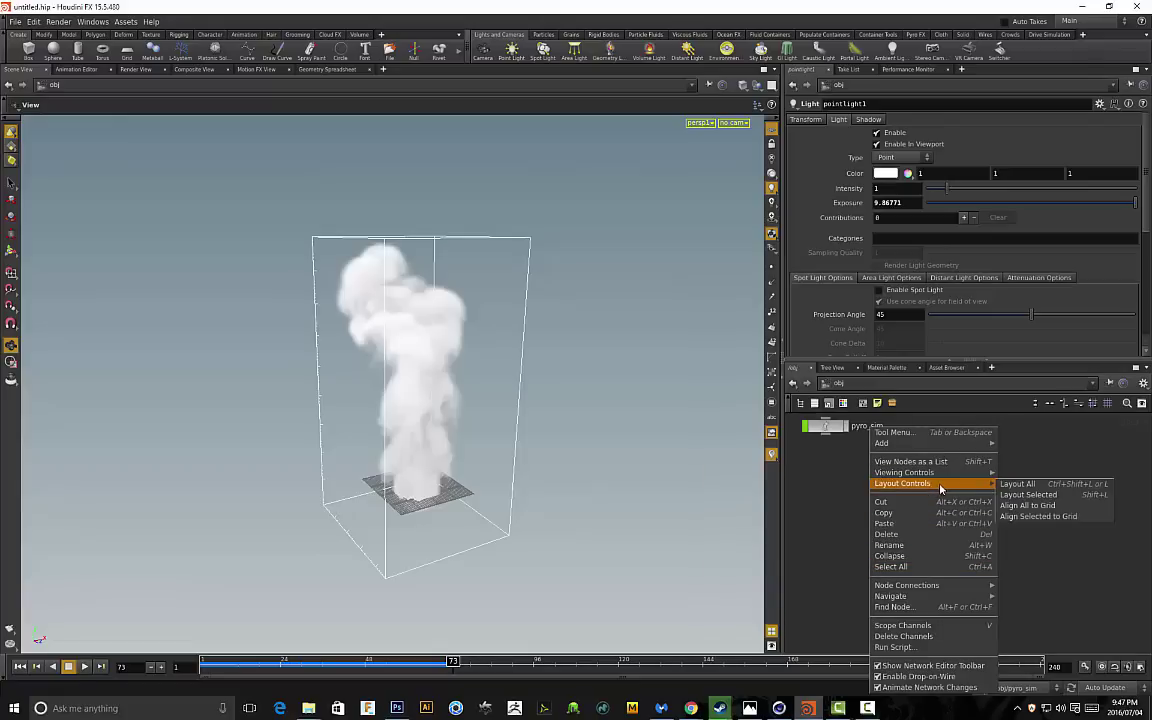
click(1016, 485)
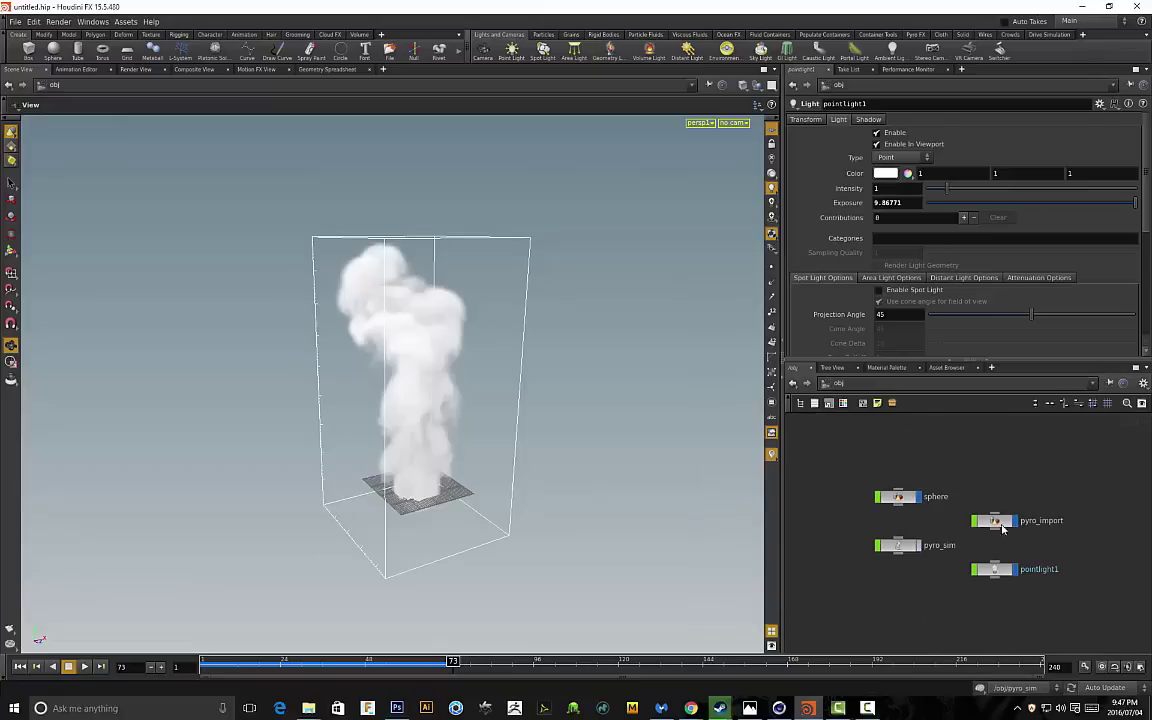
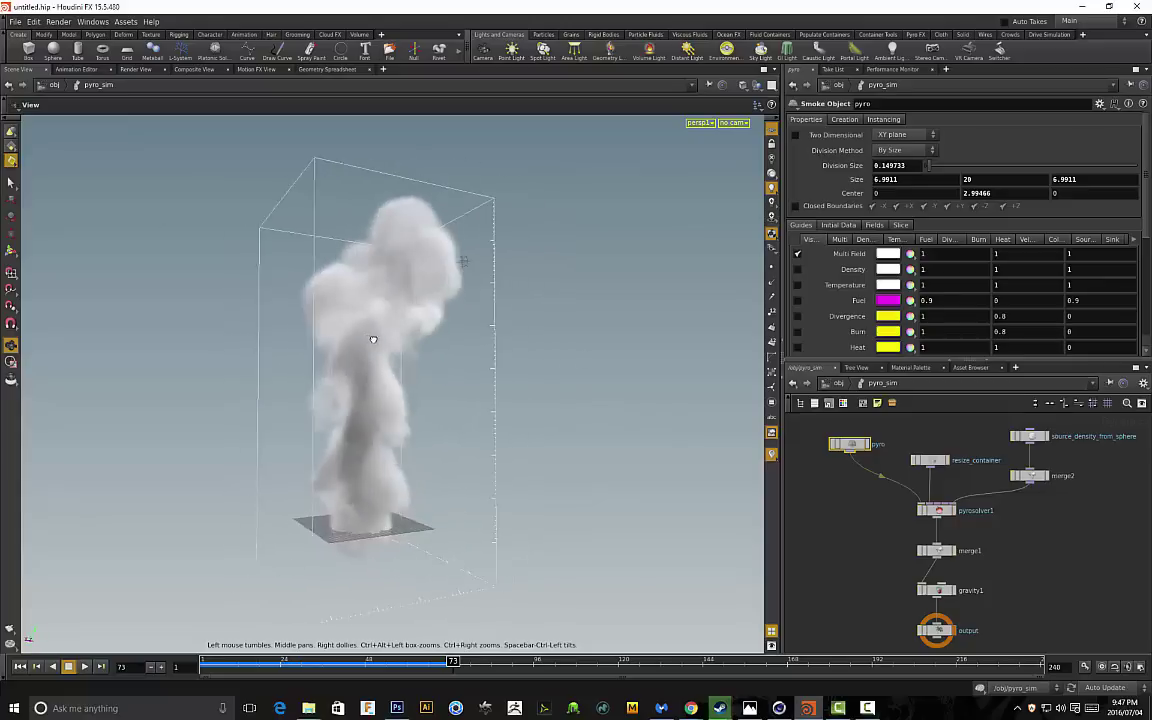
Set the pyro smoke object's division size to 0.05 and look at the smoke from several sides
drag(900, 165, 884, 165)
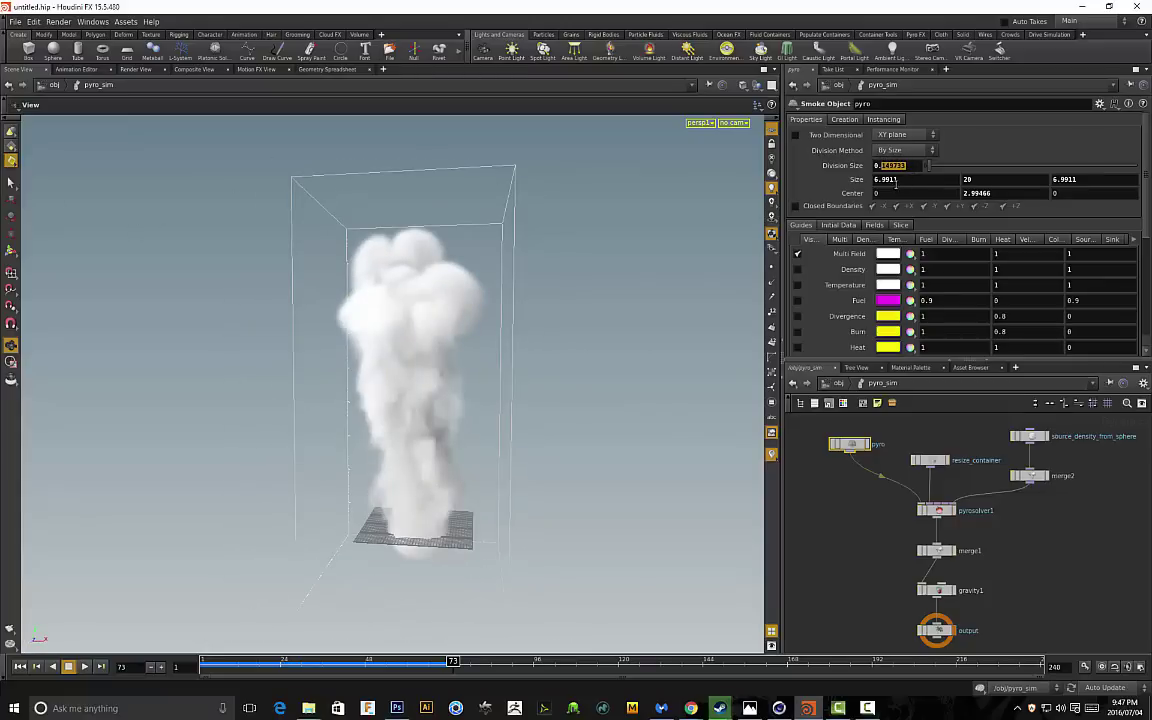
text(0.05)
key(Return)
drag(511, 347, 560, 340)
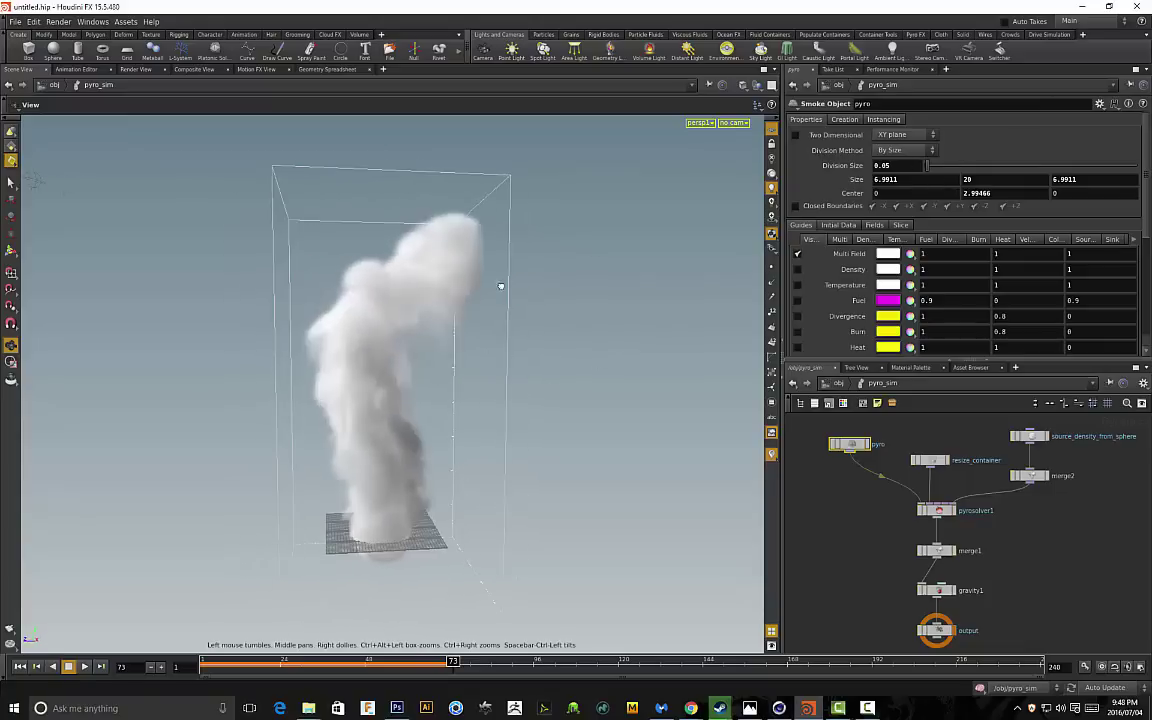
drag(501, 283, 437, 286)
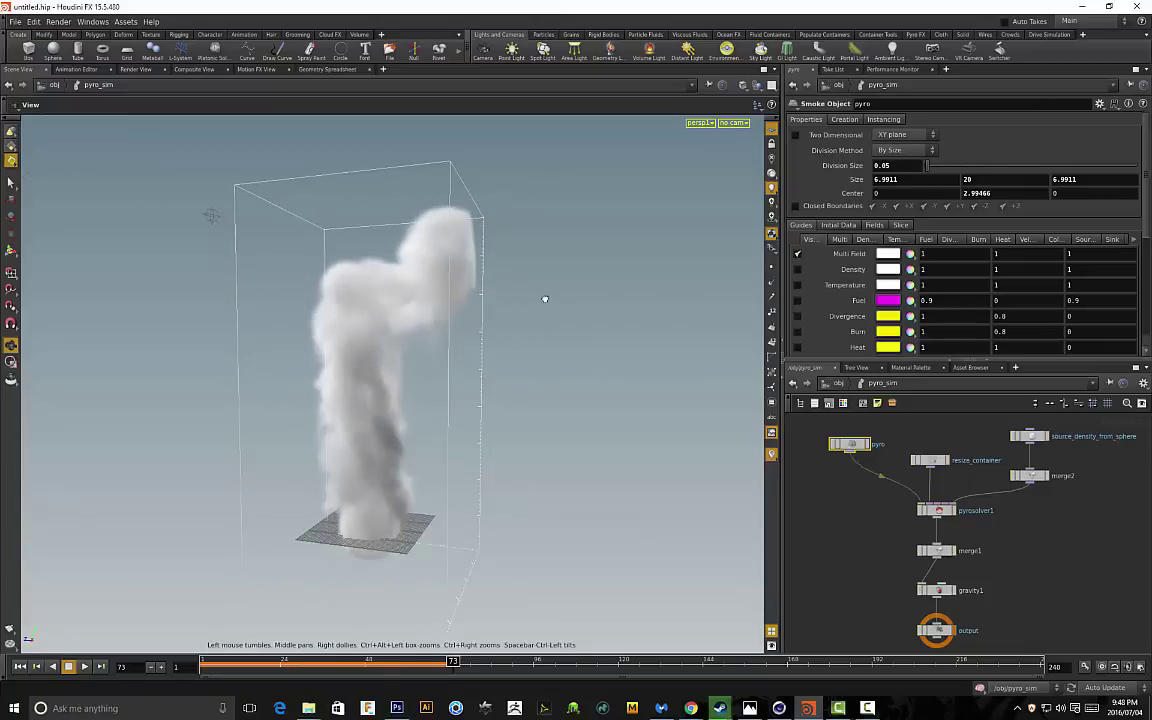
drag(545, 298, 530, 355)
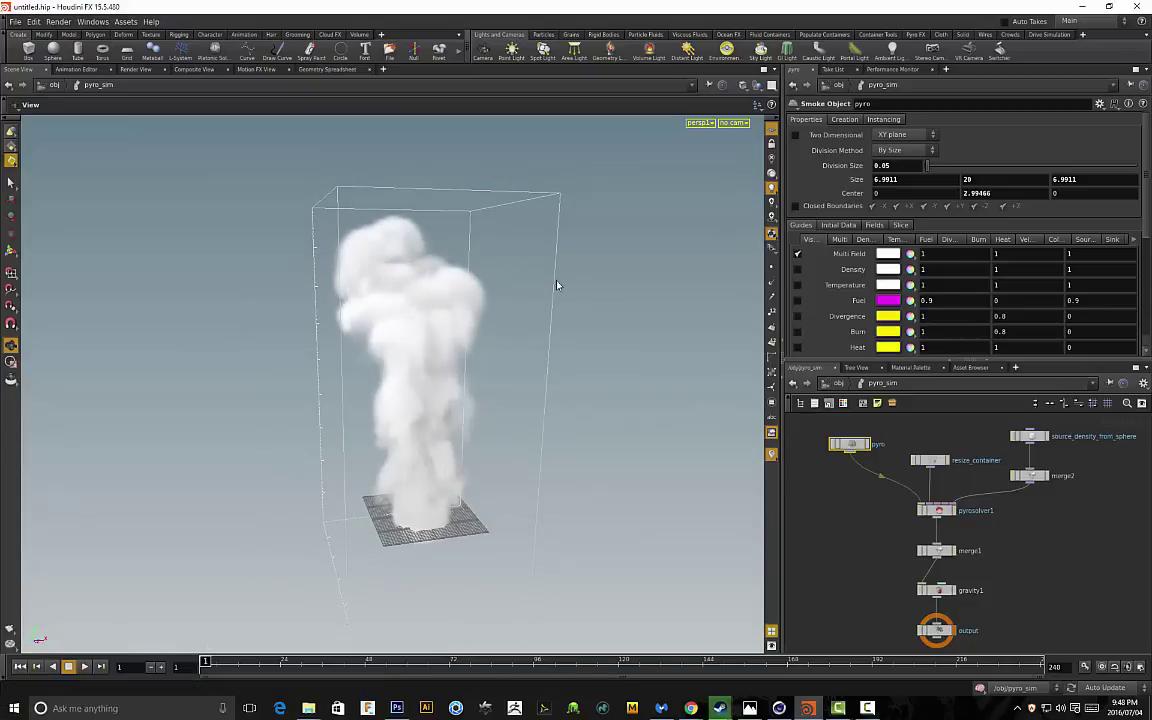
Replay the simulation from the first frame to about frame 42, stop it, and examine the finer smoke detail from different sides
click(19, 666)
click(86, 668)
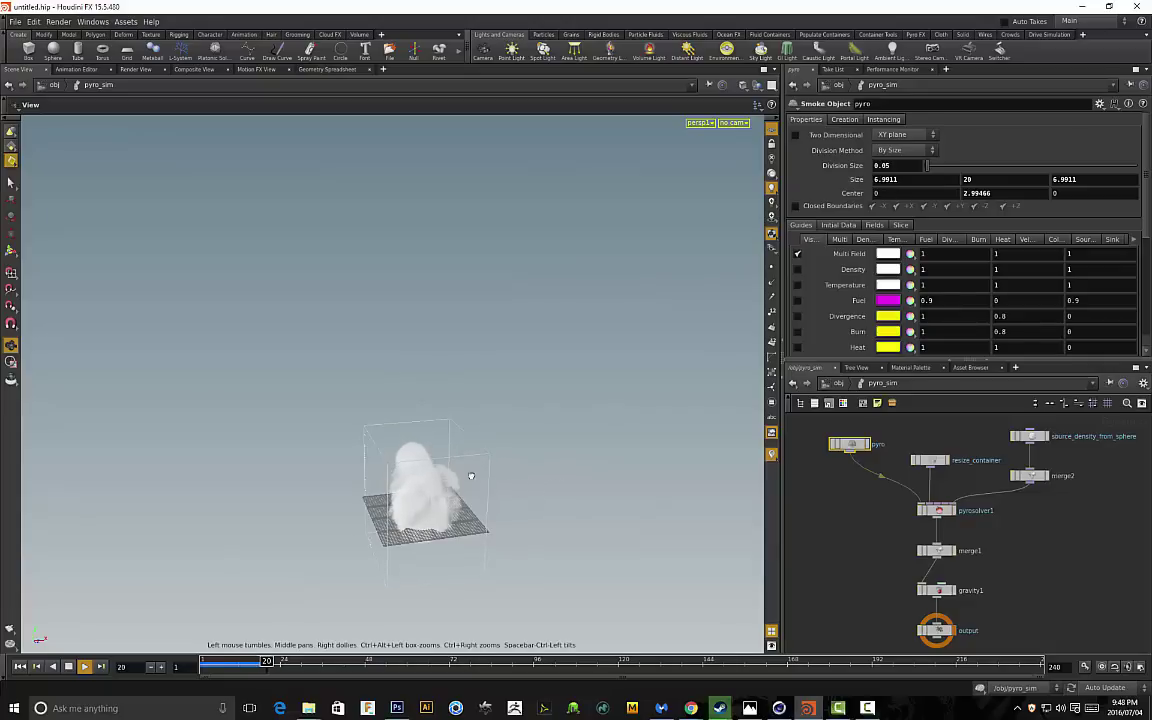
drag(304, 445, 502, 428)
drag(504, 497, 540, 353)
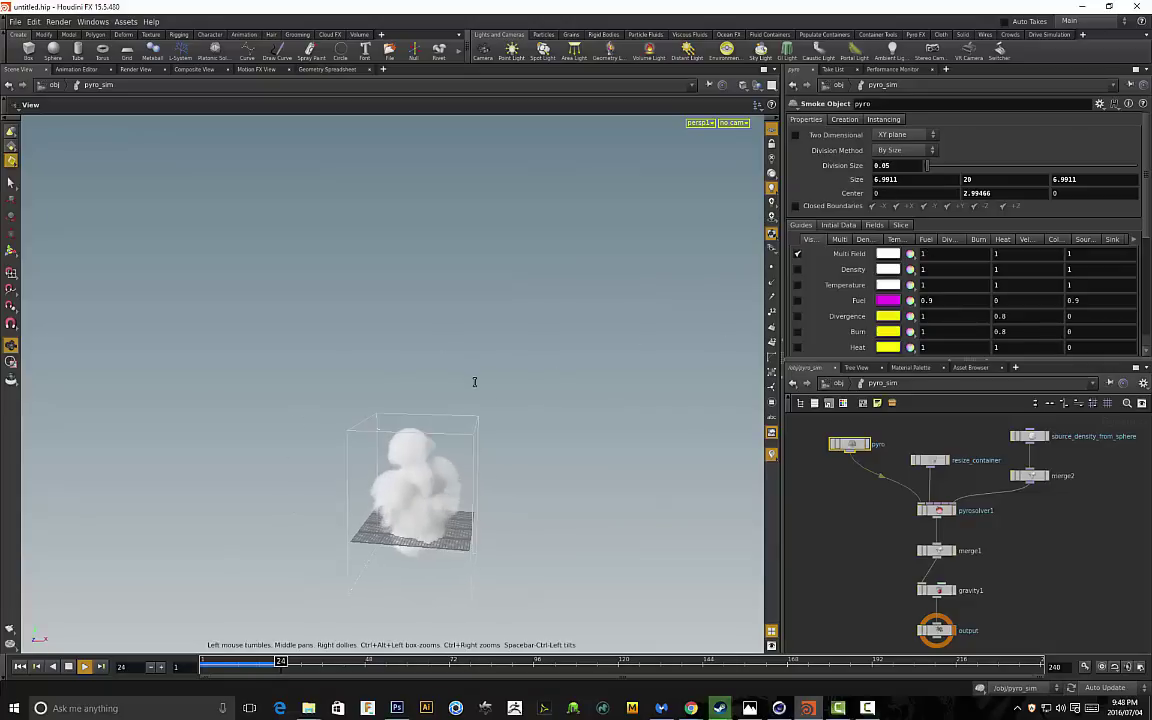
drag(496, 378, 527, 424)
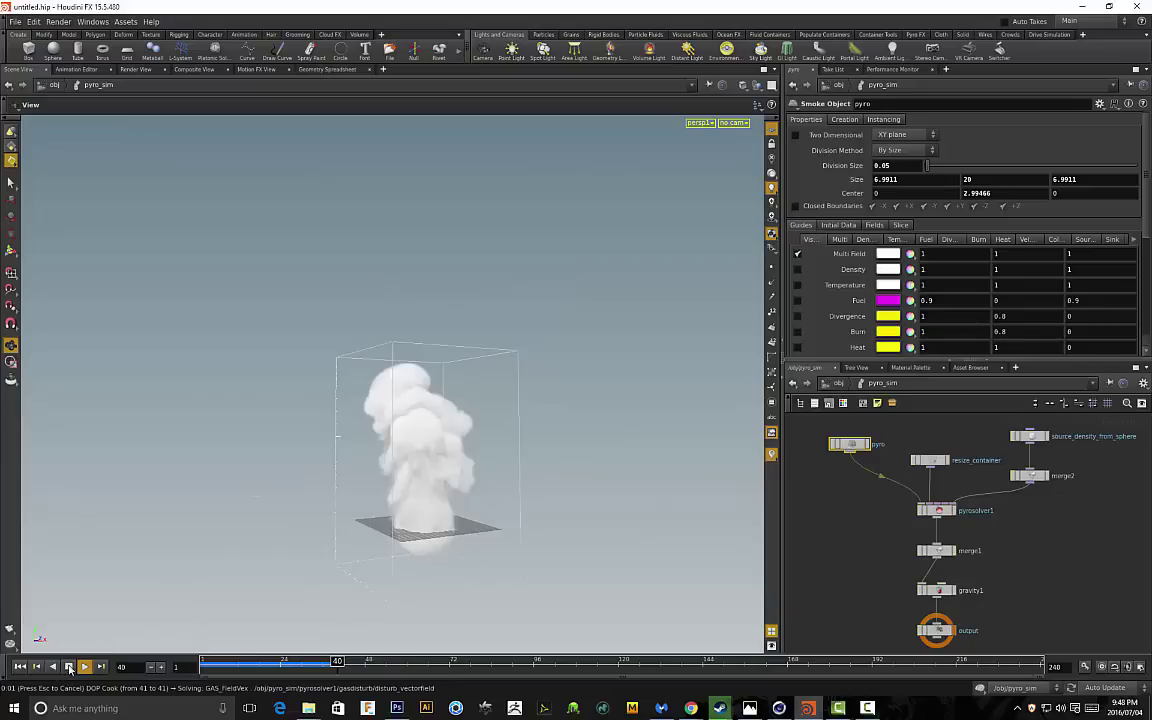
click(69, 667)
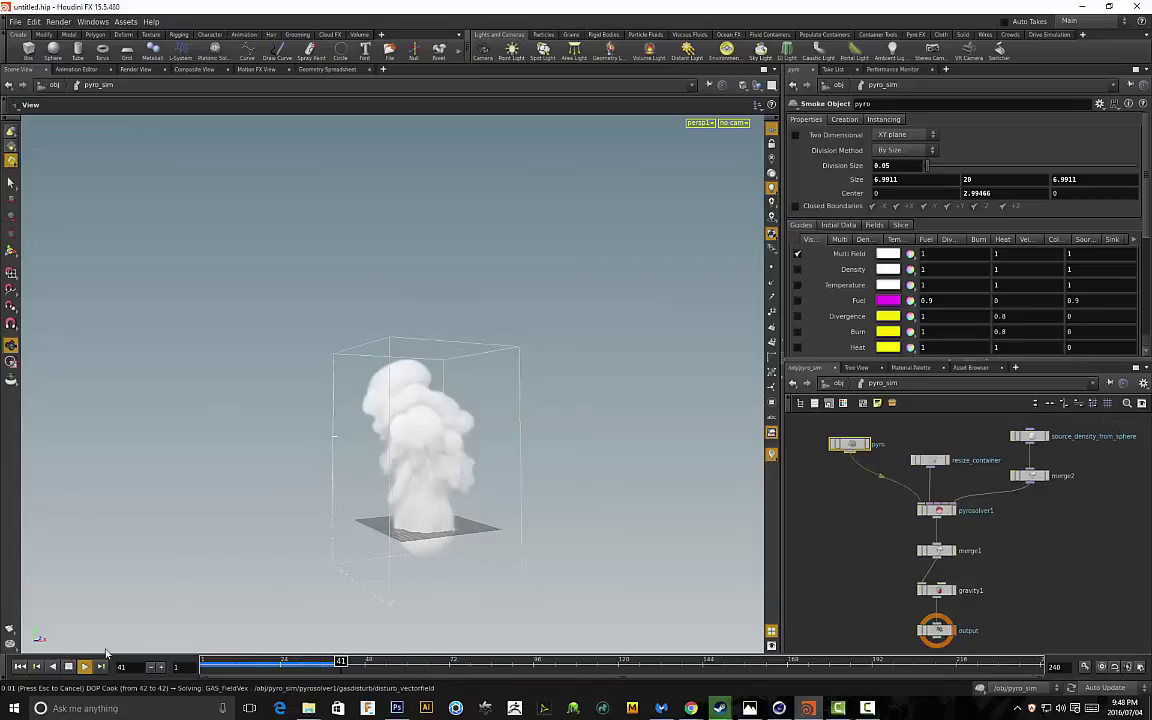
click(69, 667)
drag(690, 411, 401, 486)
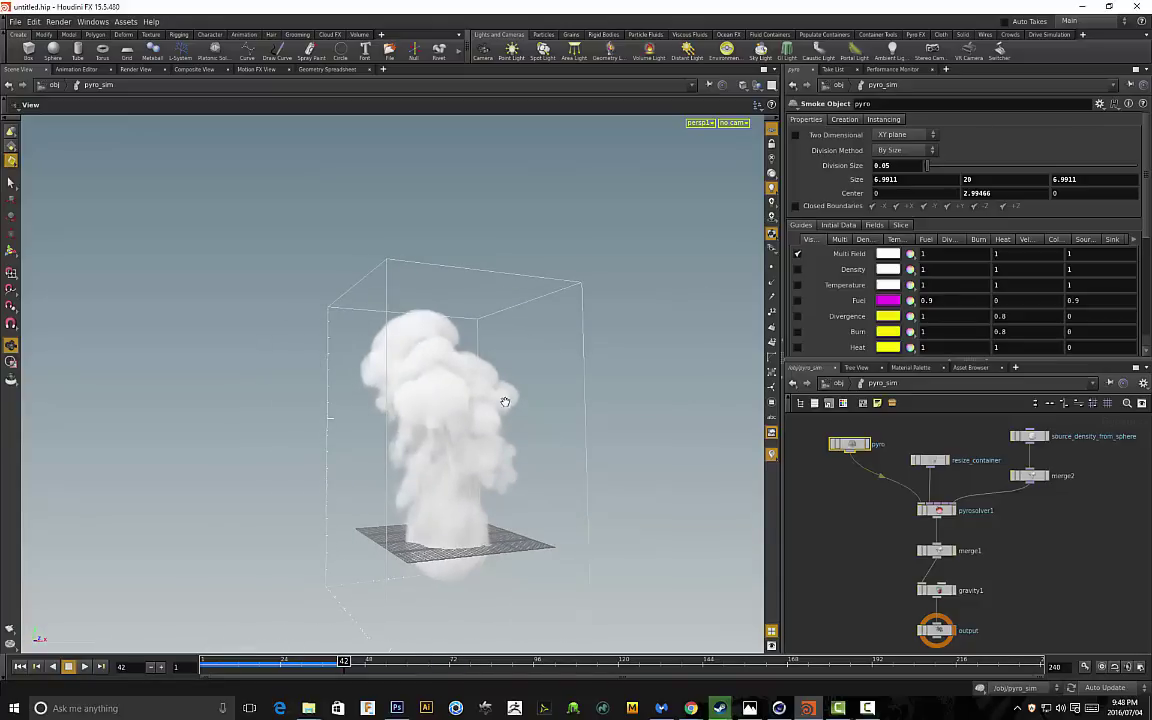
drag(505, 402, 570, 402)
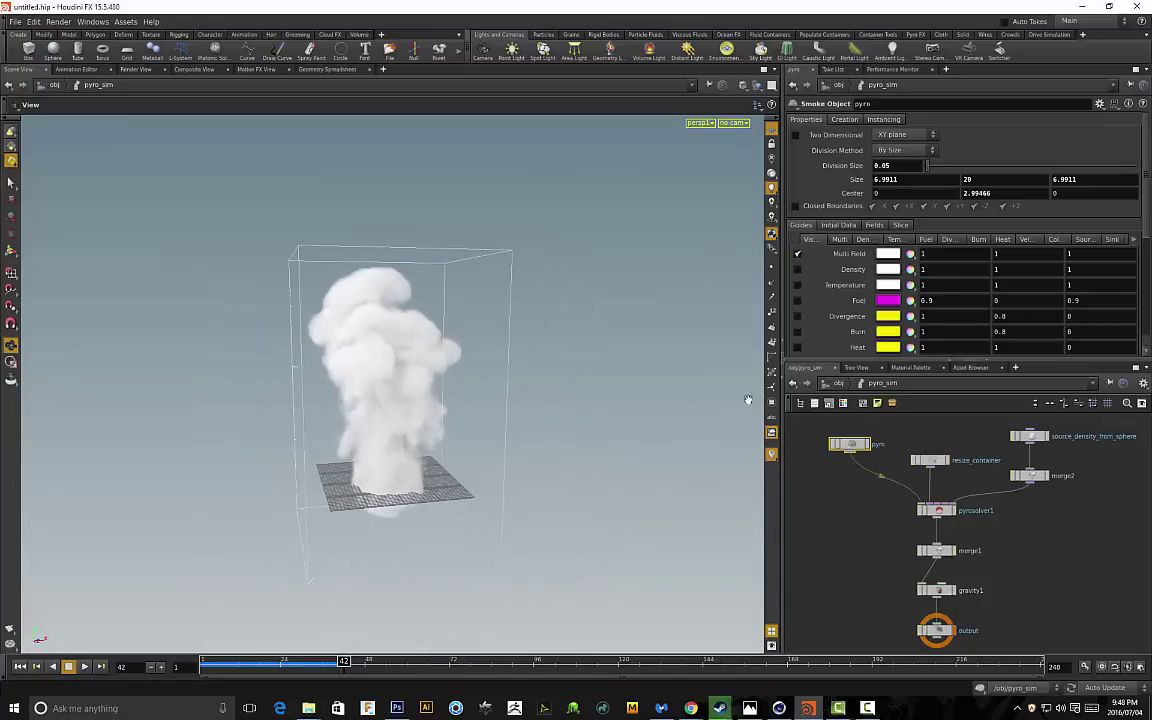
drag(367, 279, 430, 370)
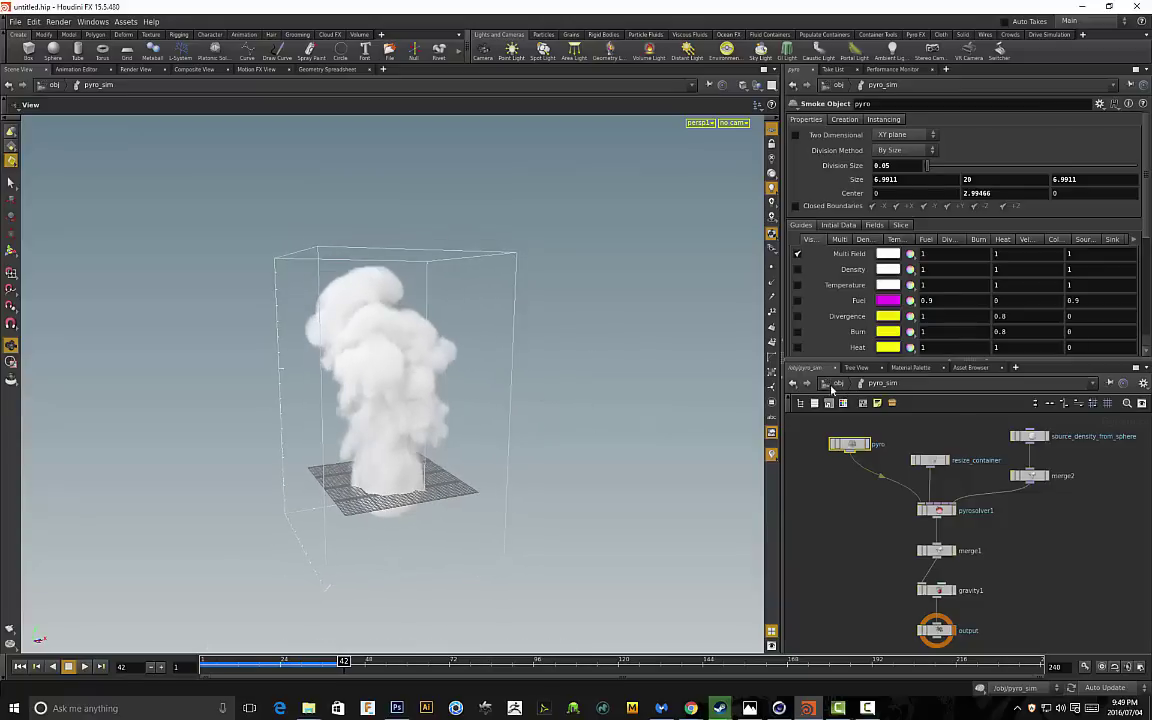
drag(507, 365, 520, 445)
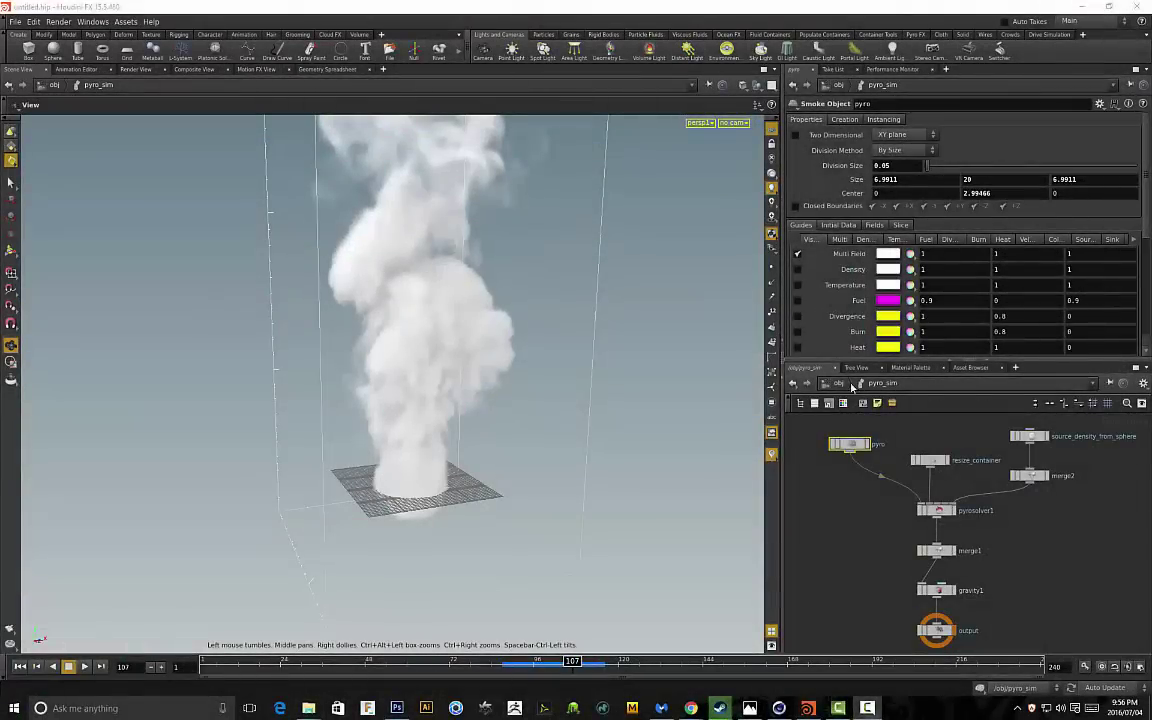
Inside the pyro_import object, add a Convert VDB node fed by import_pyrofields and make it convert to VDB
click(840, 386)
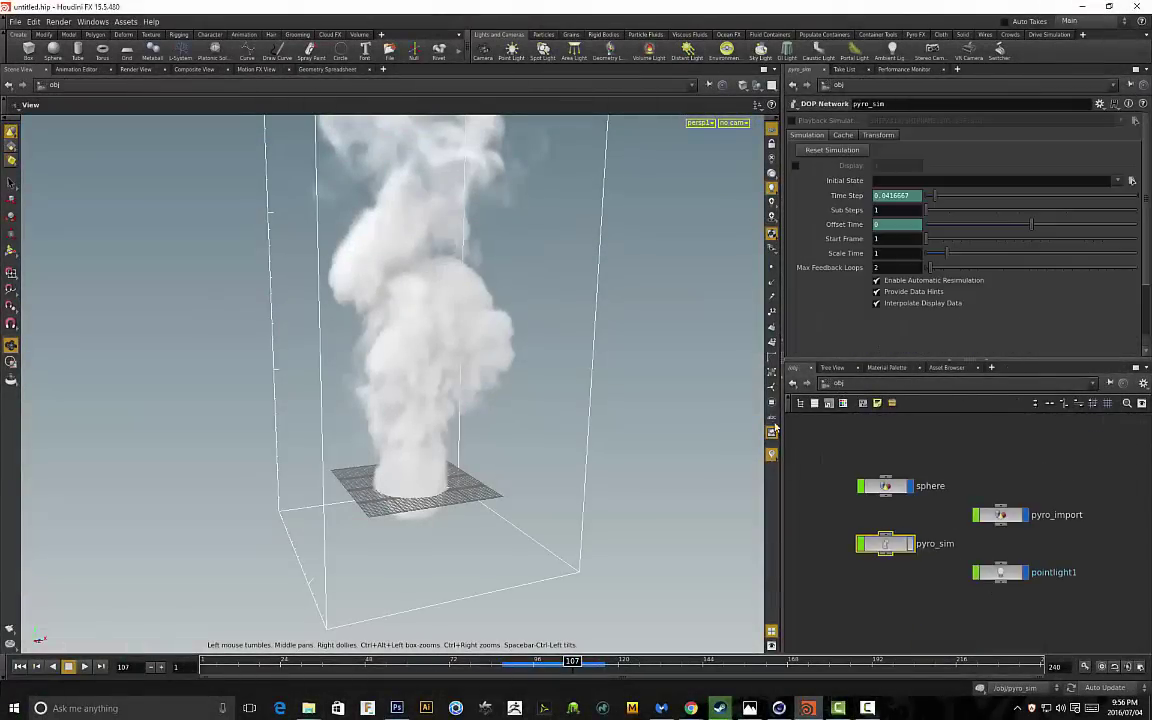
double_click(1005, 515)
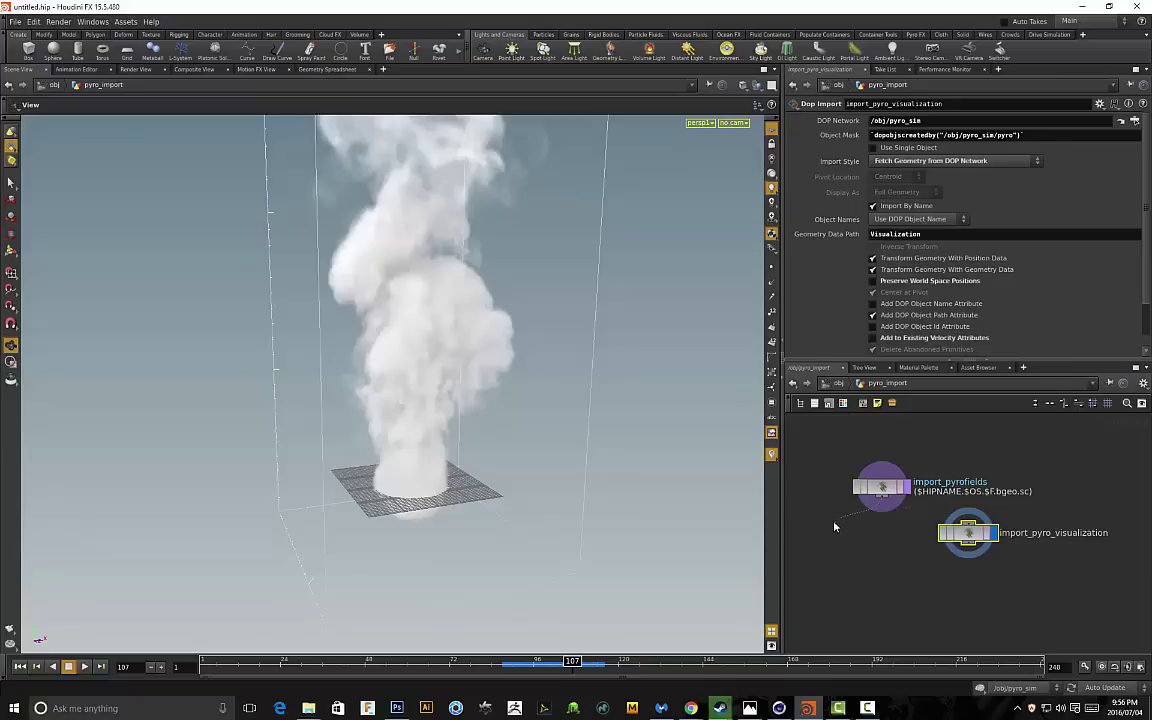
key(Tab)
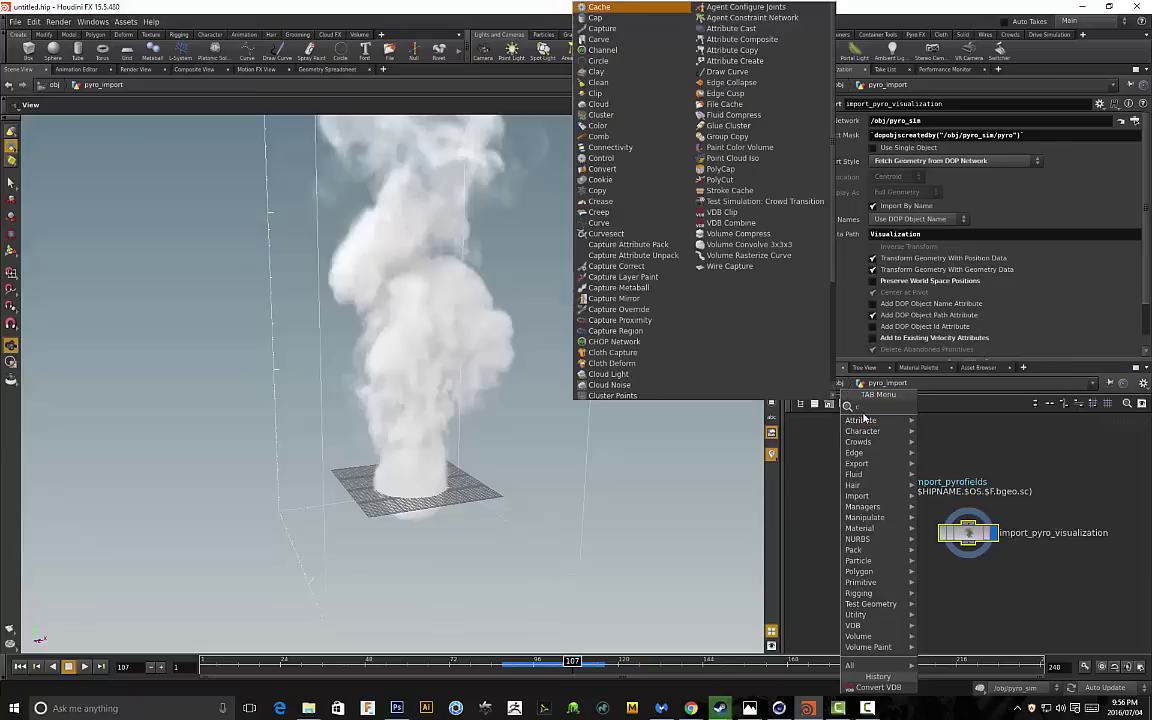
text(convert)
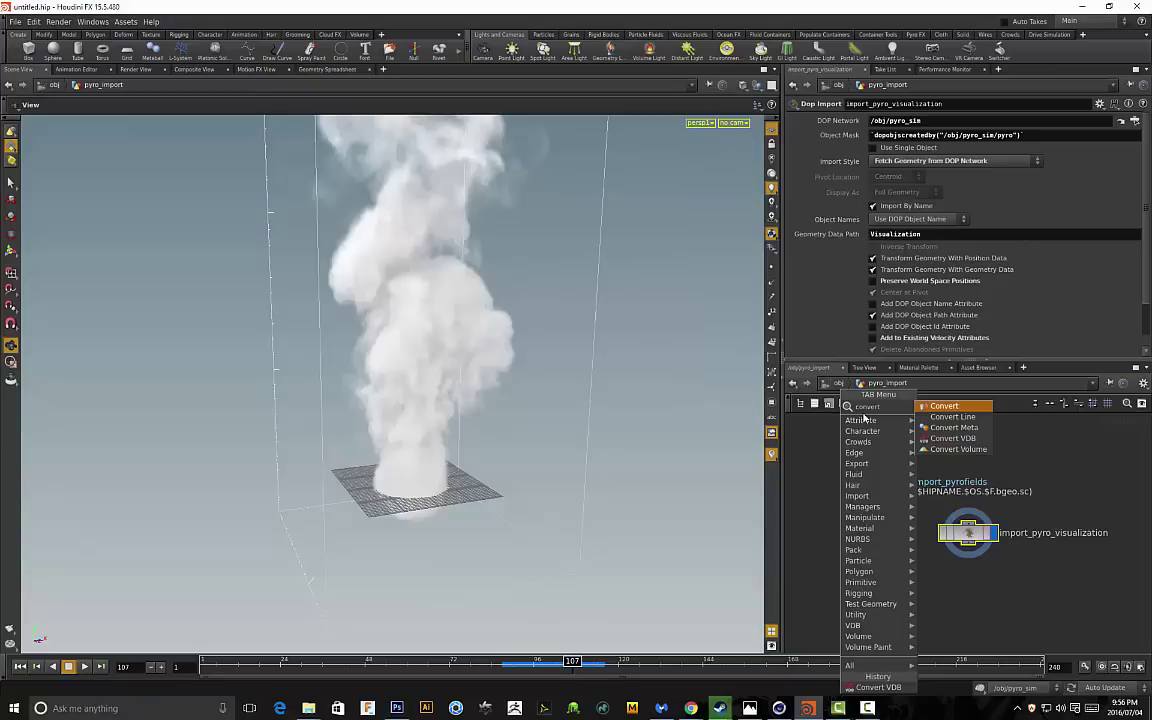
click(955, 440)
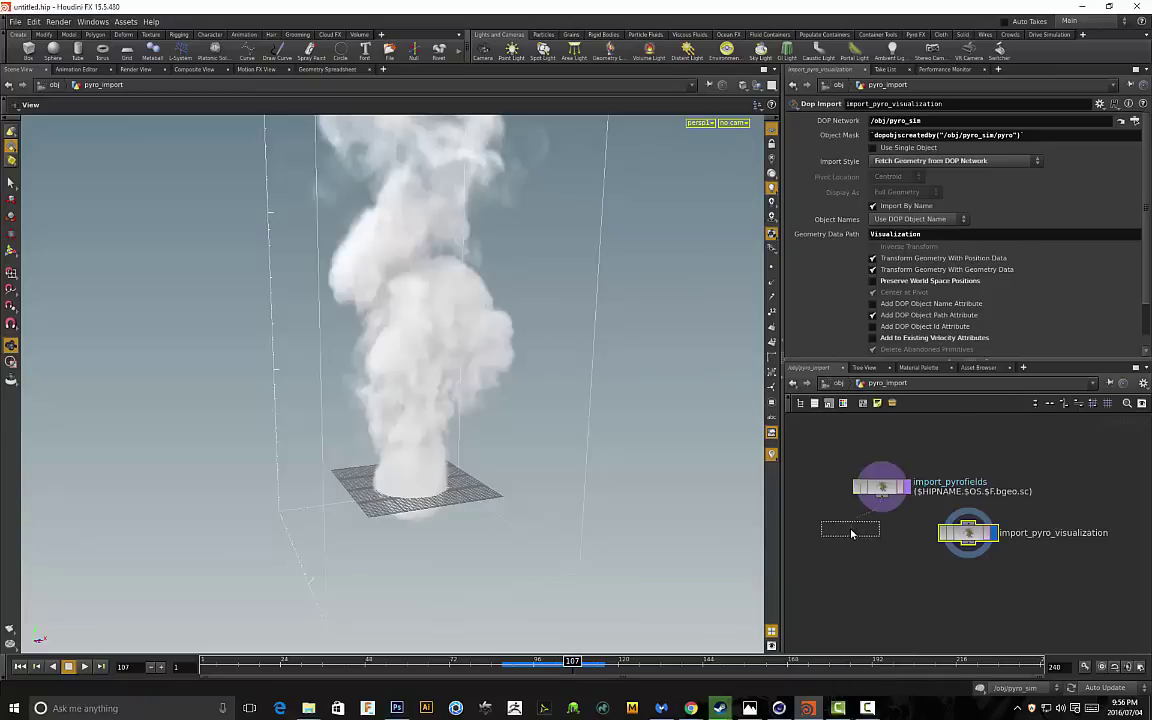
click(840, 540)
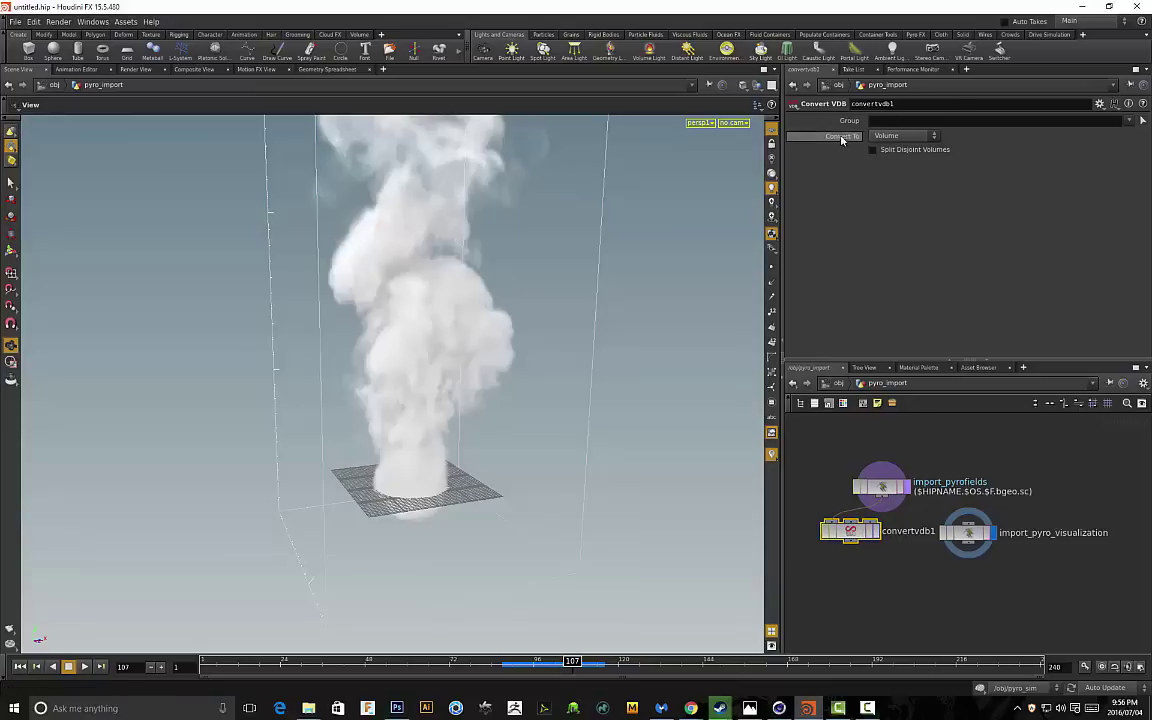
click(930, 137)
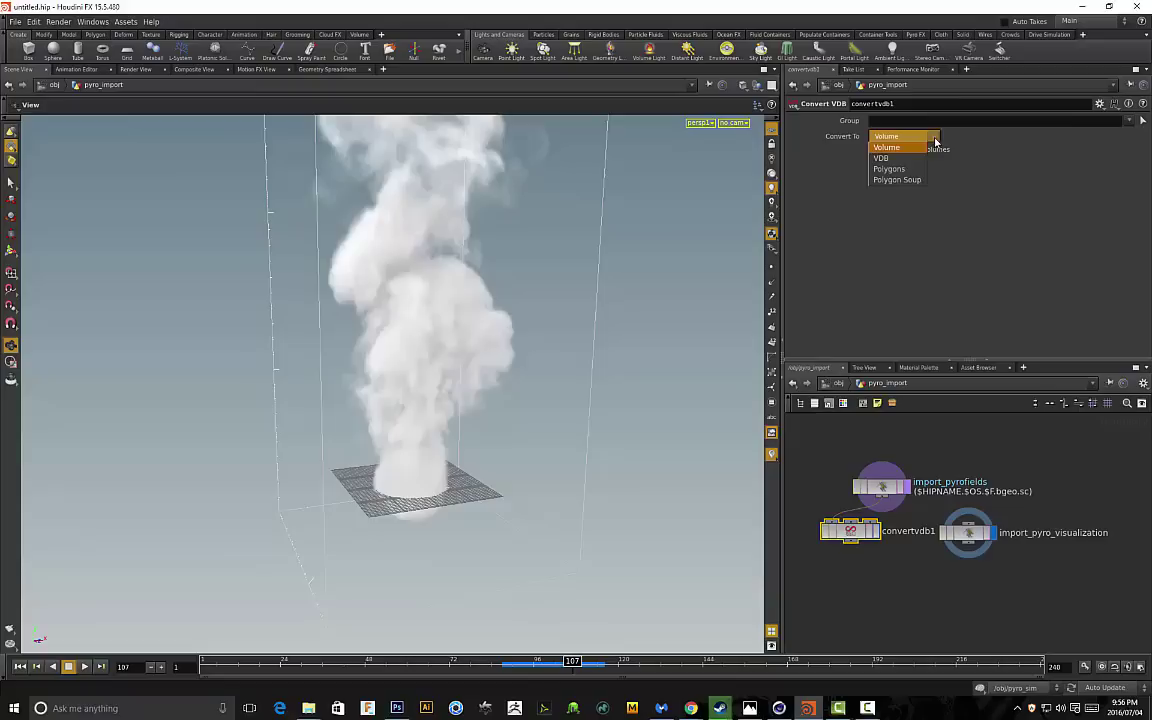
click(881, 158)
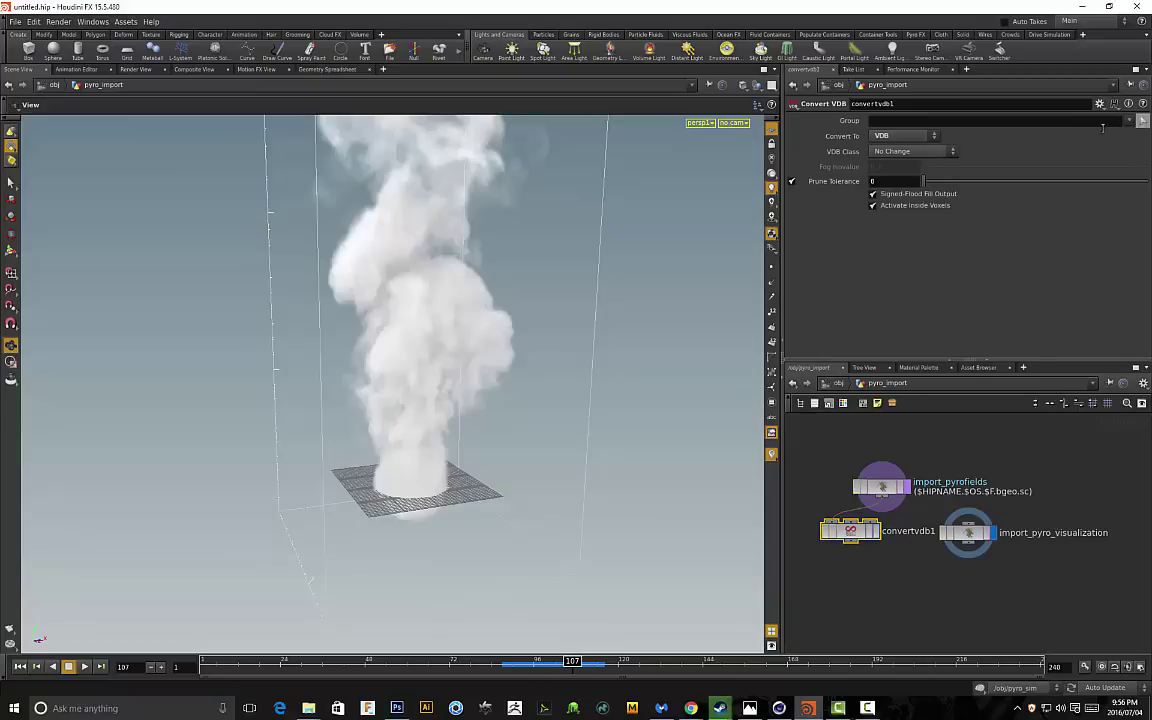
Try to pick the smoke volume in the viewport as the Convert VDB node's group
click(1143, 121)
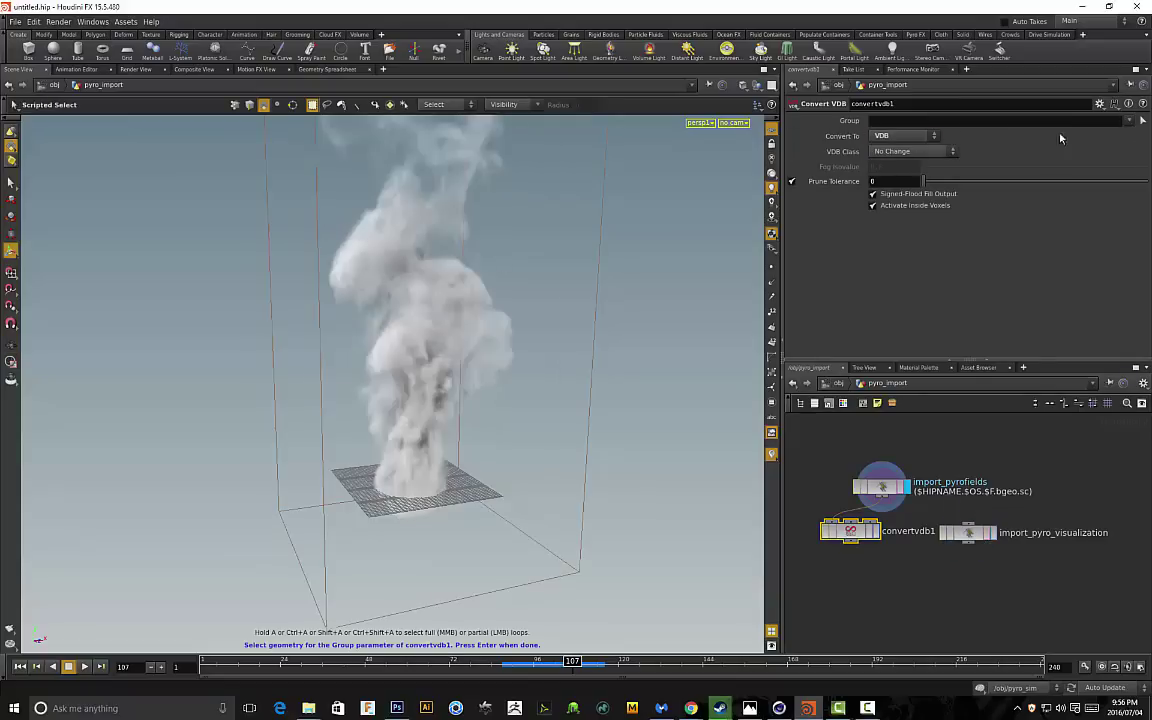
click(437, 345)
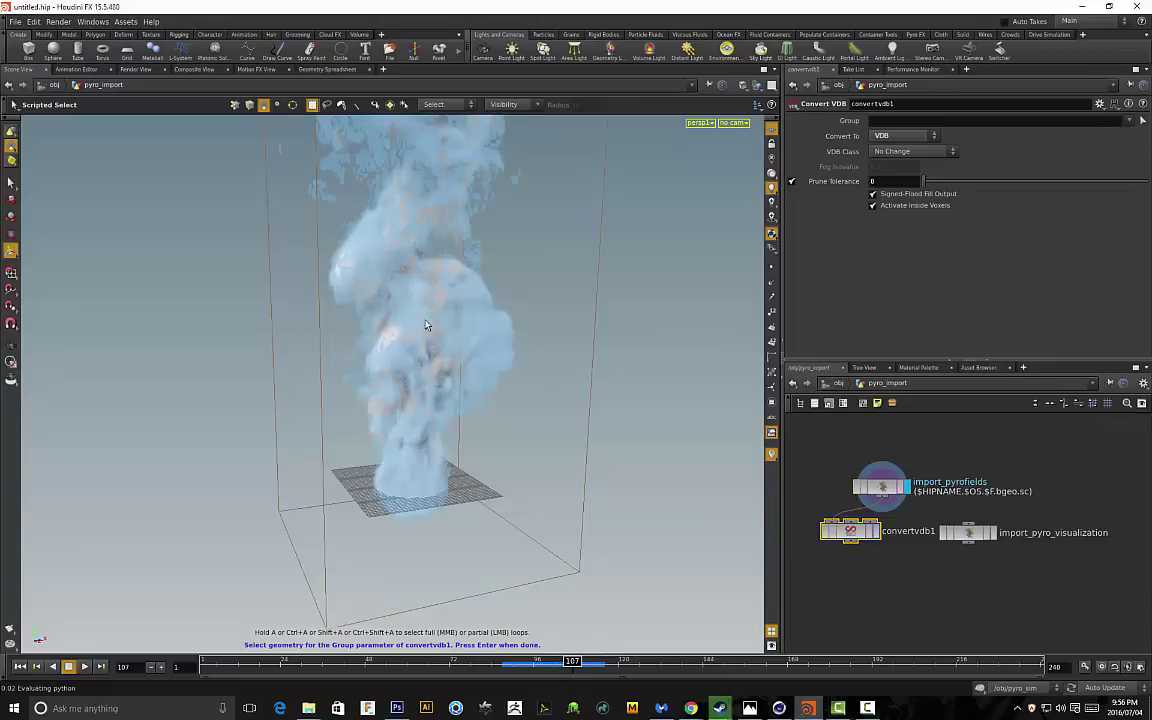
key(Return)
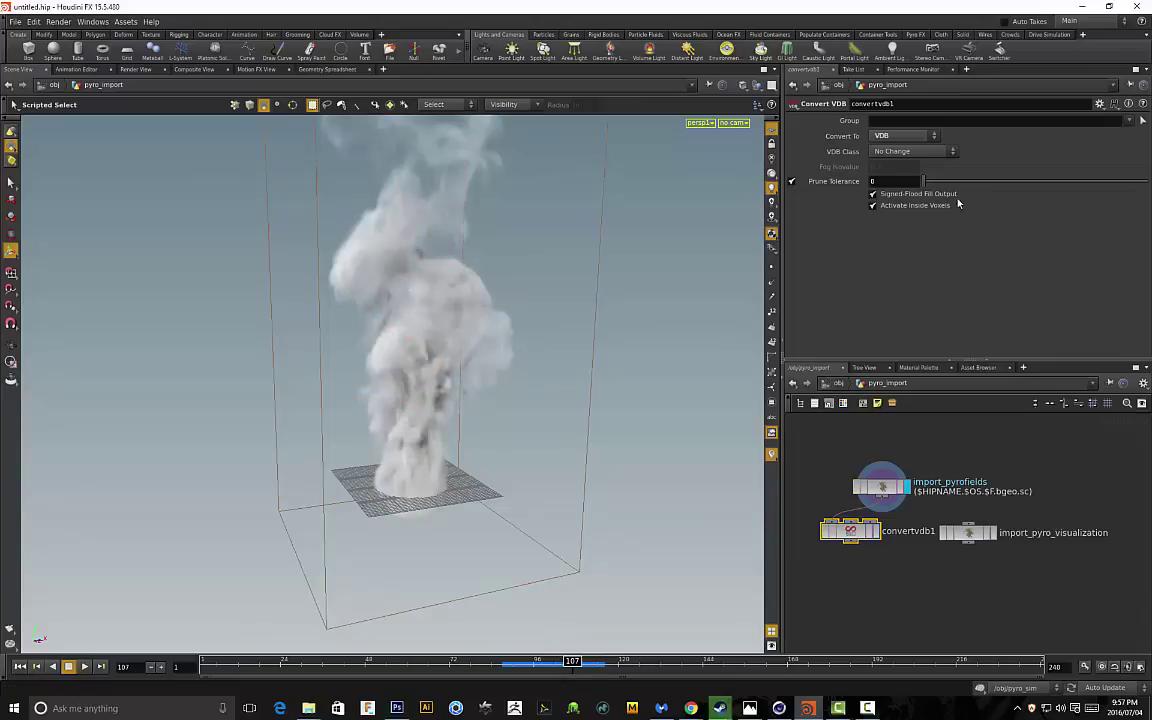
Add pyro and the density and heat fields to the Convert VDB node's group
click(1126, 121)
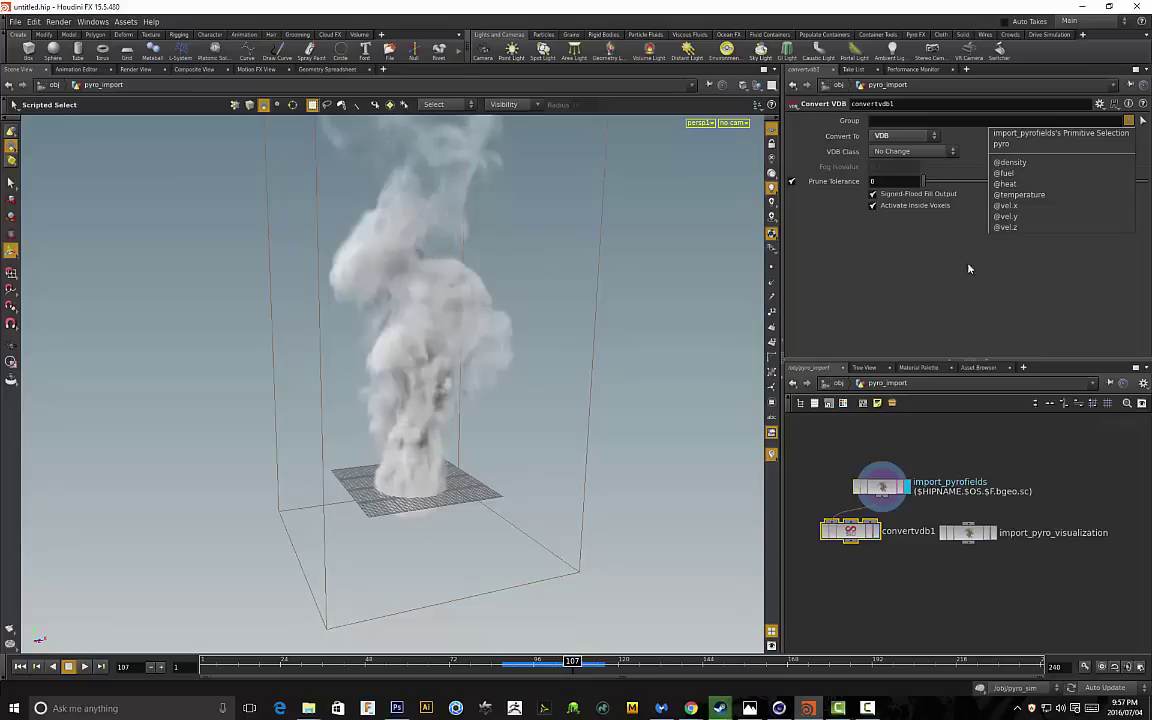
click(1003, 145)
click(1141, 121)
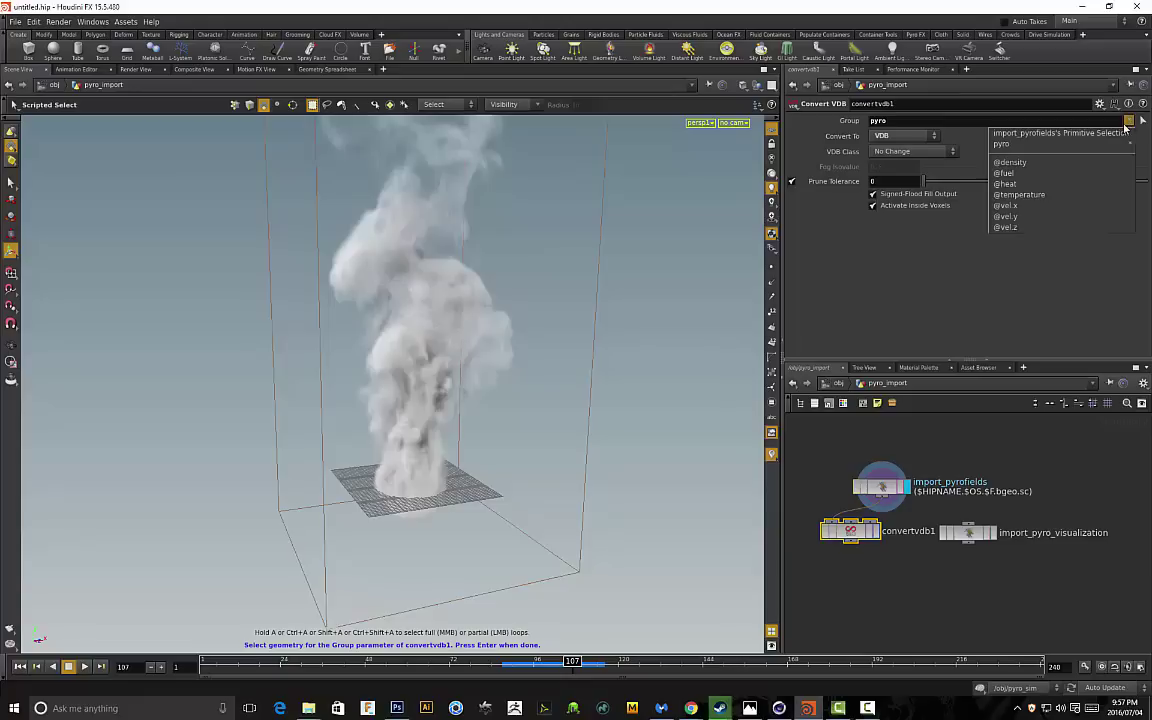
click(1010, 163)
click(1129, 122)
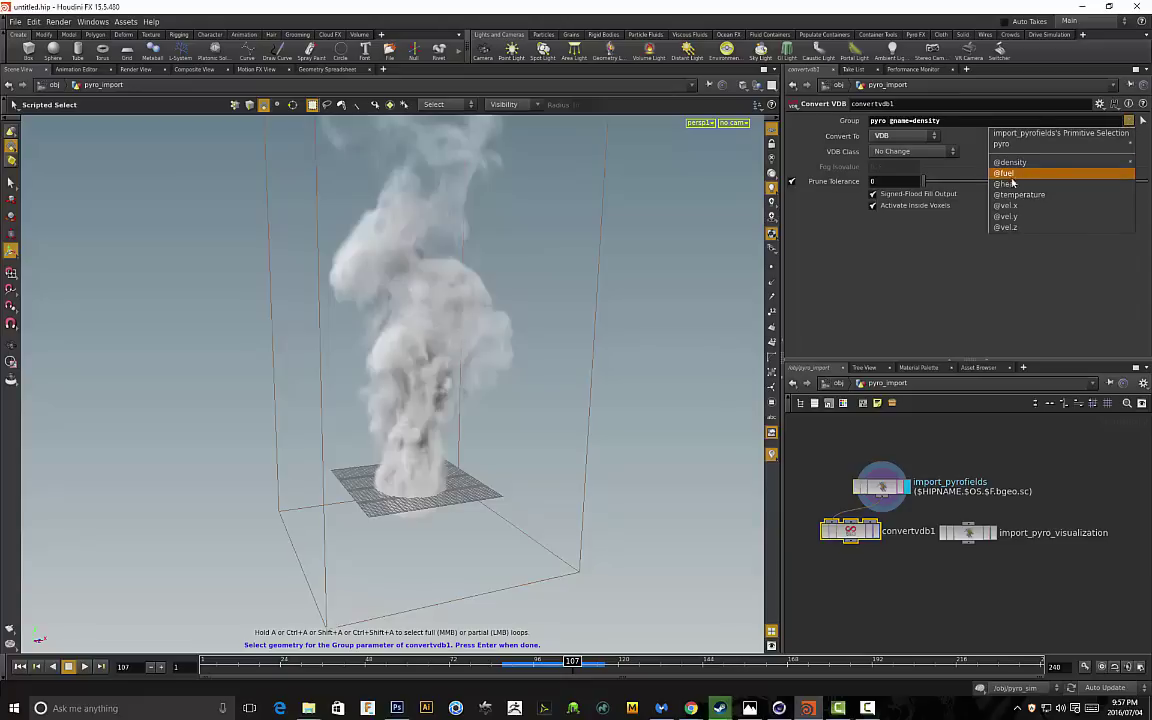
click(1010, 184)
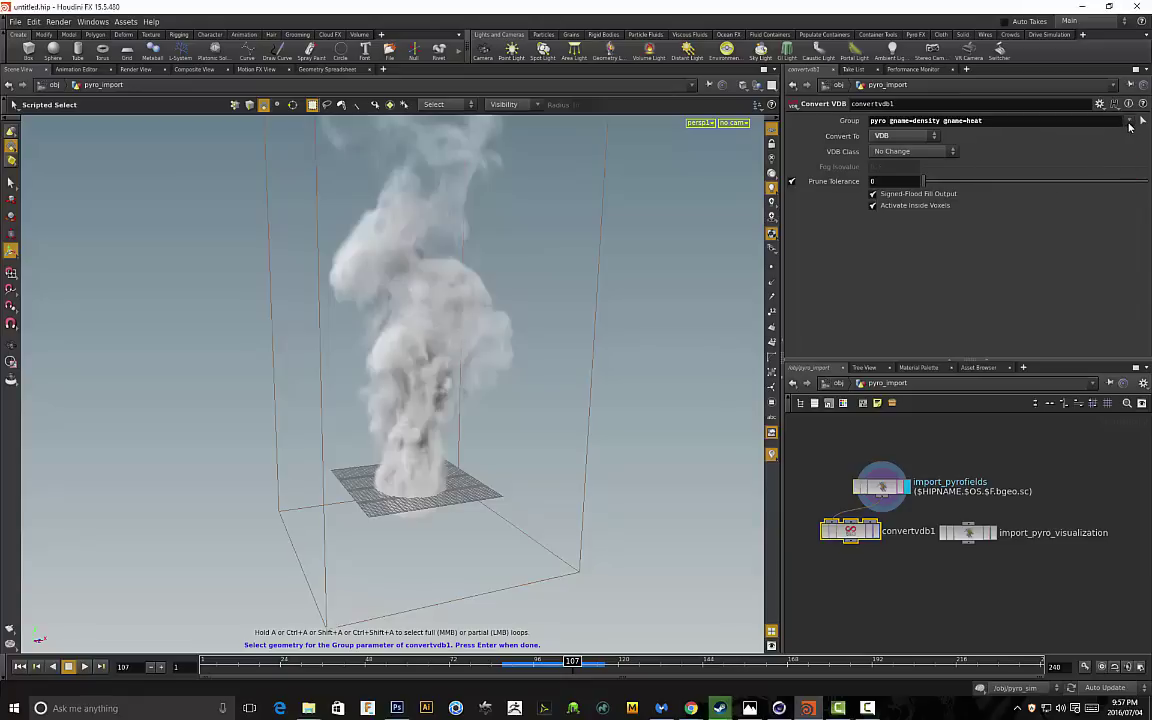
Add the velocity fields vel.x, vel.y and vel.z to the Convert VDB node's group
click(1129, 122)
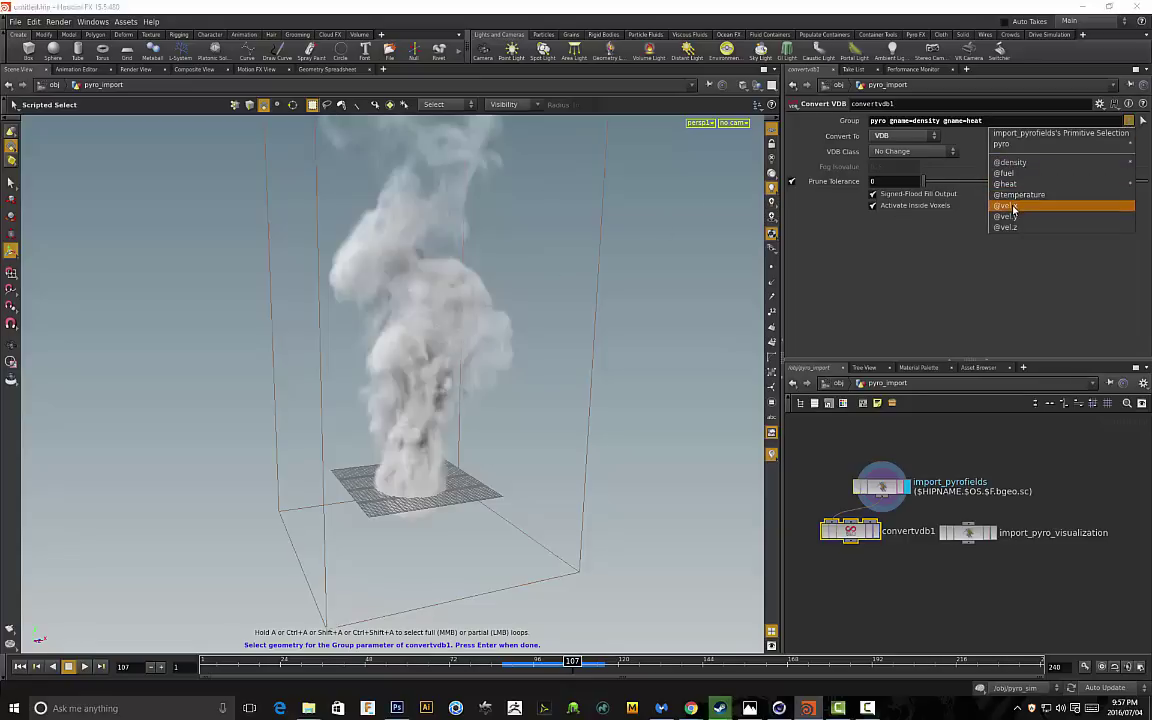
click(1018, 205)
click(1129, 121)
click(1027, 217)
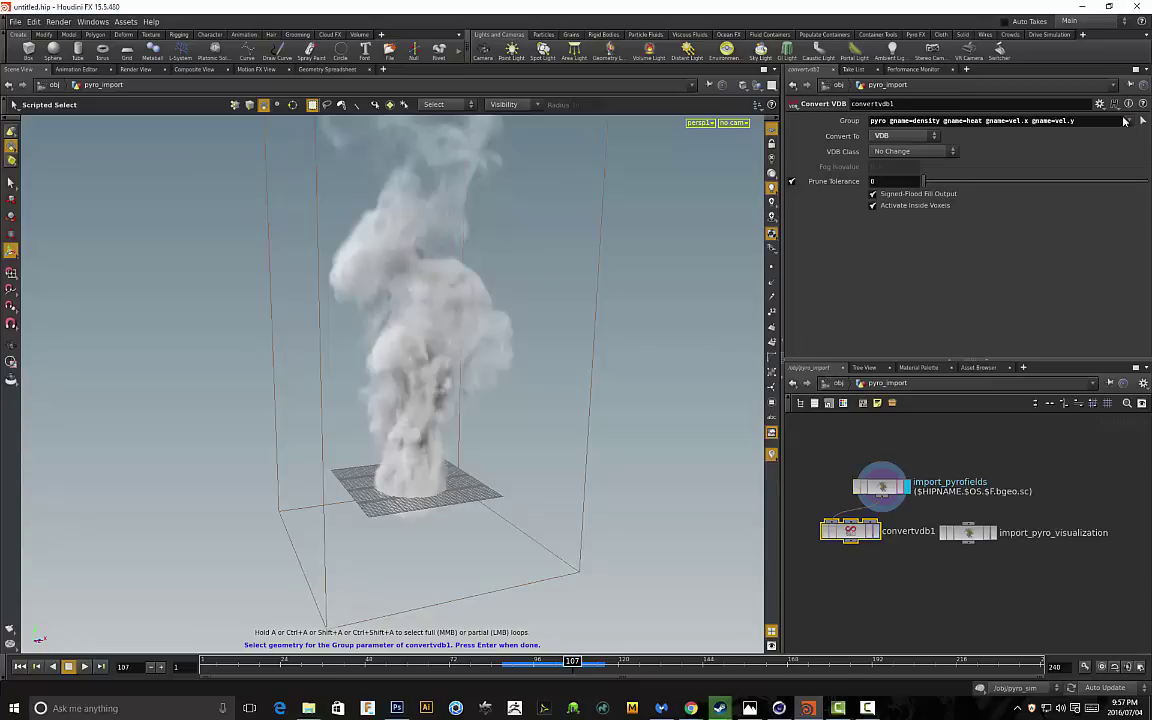
click(1129, 121)
click(1030, 227)
click(1129, 121)
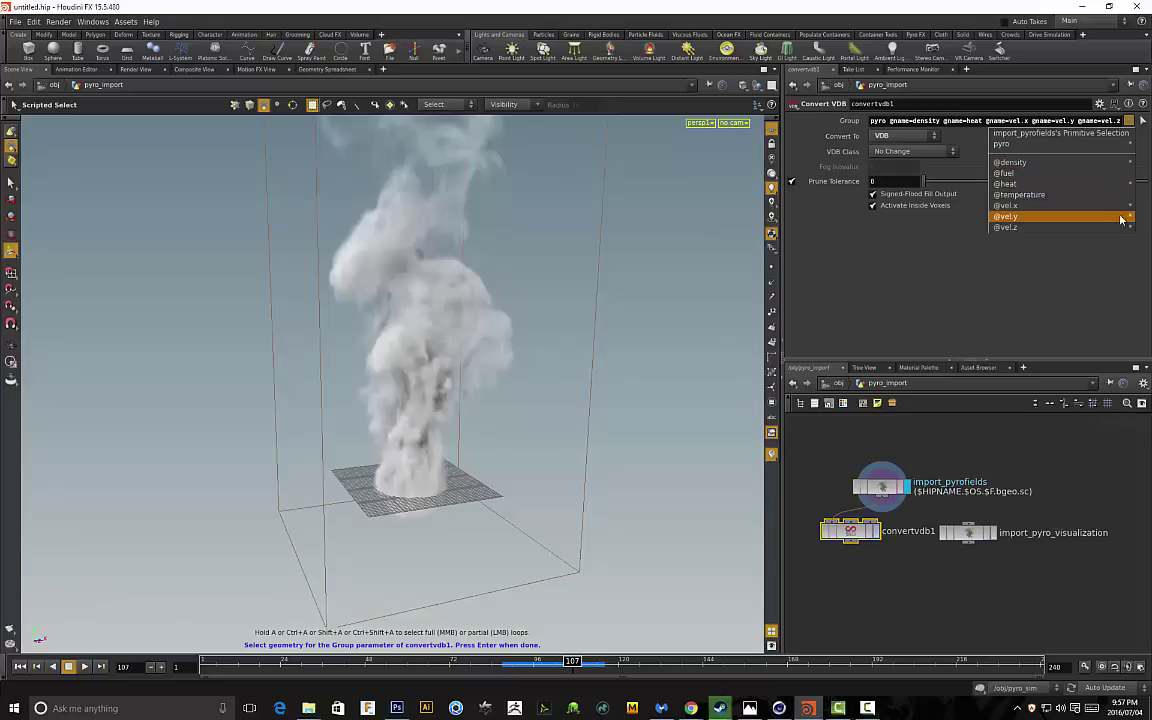
click(887, 322)
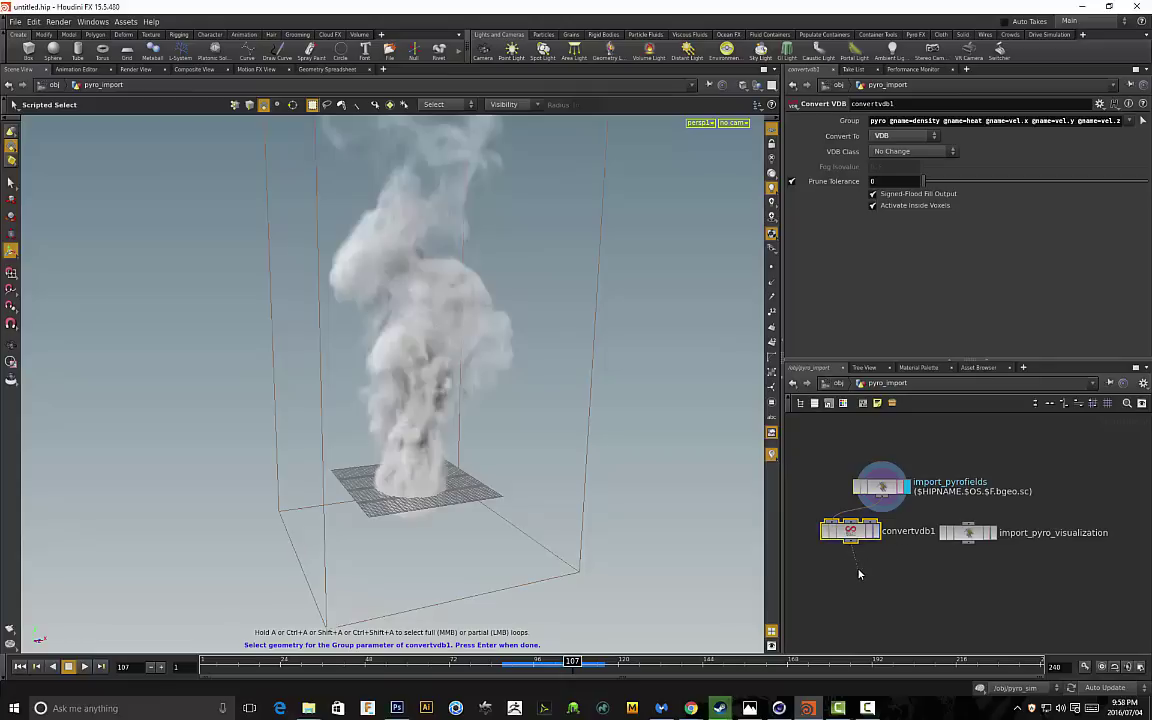
Add a File node below convertvdb1 and connect it to that node's output
key(Tab)
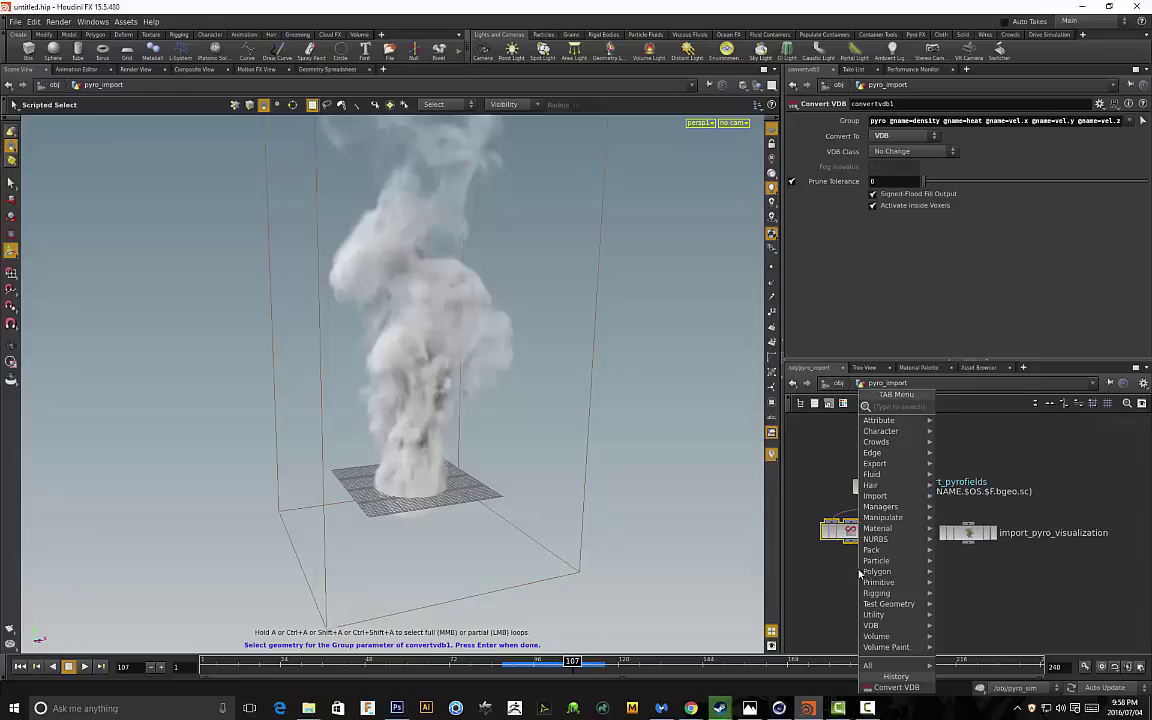
text(file)
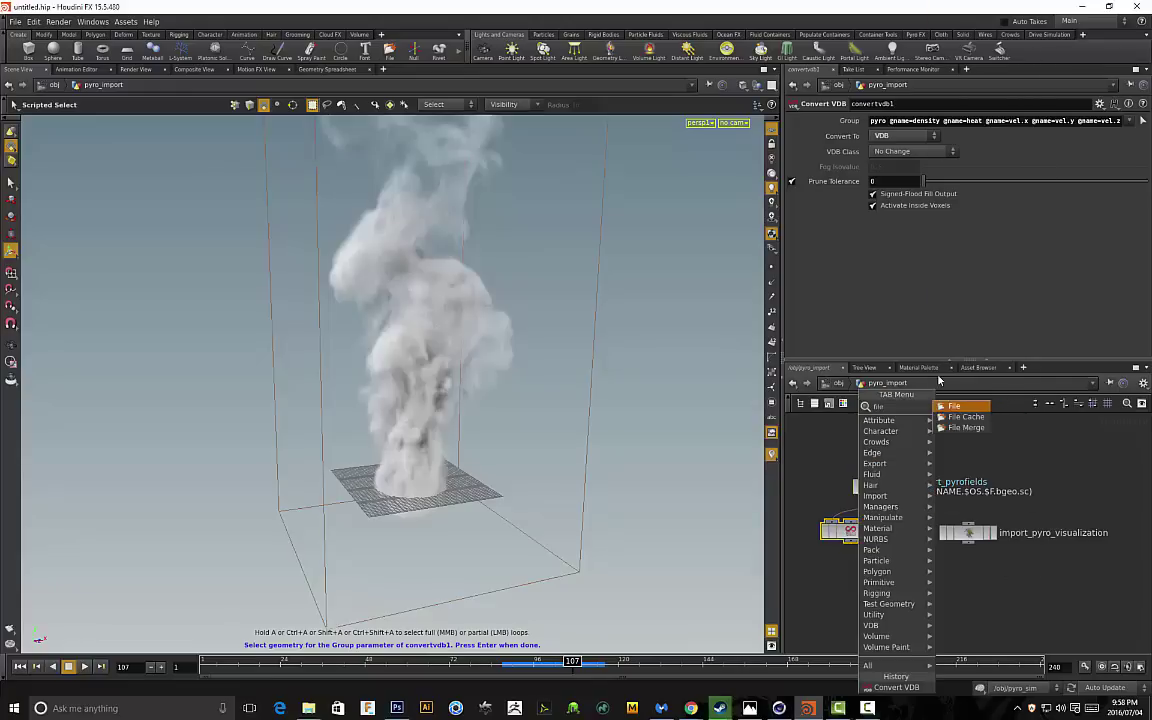
key(Return)
click(937, 574)
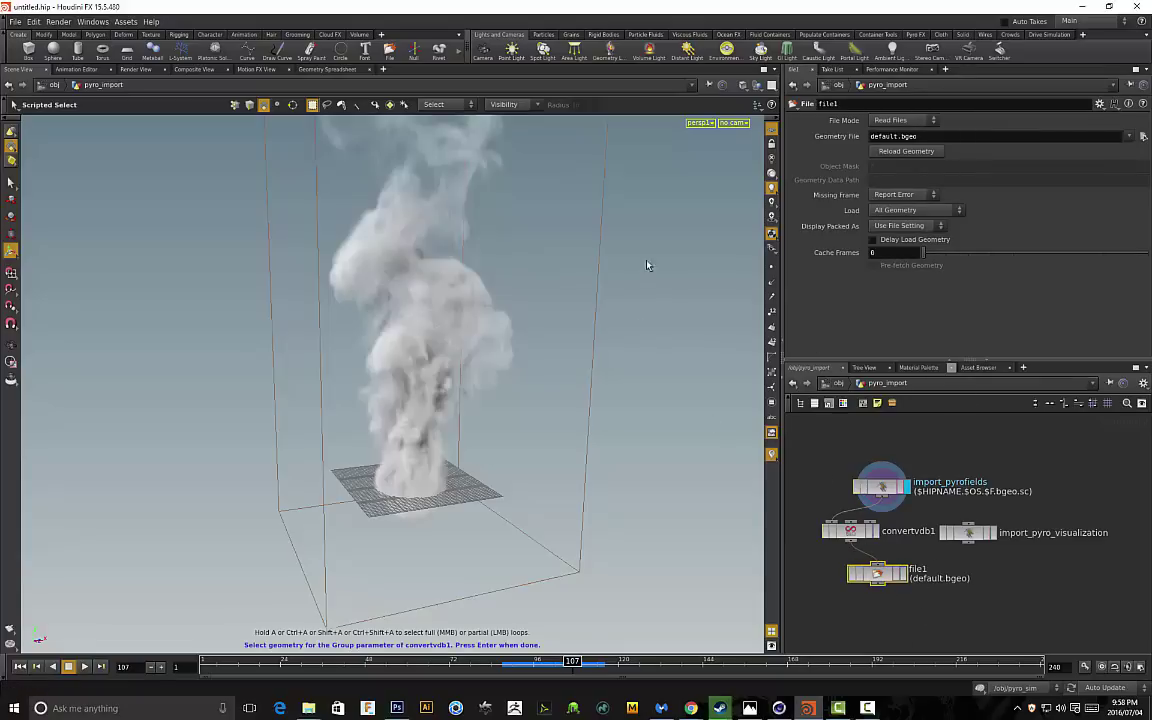
key(Return)
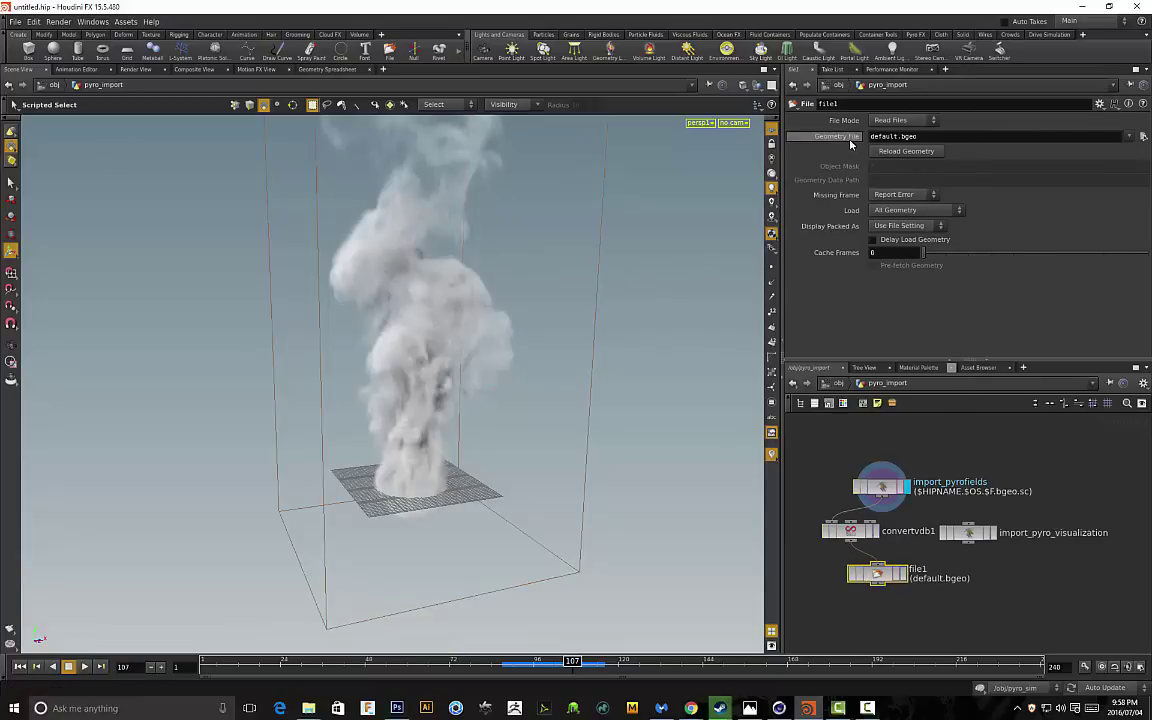
Set the File node's mode to Write Files and accept the smoke volume for convertvdb1's pending group selection
click(932, 121)
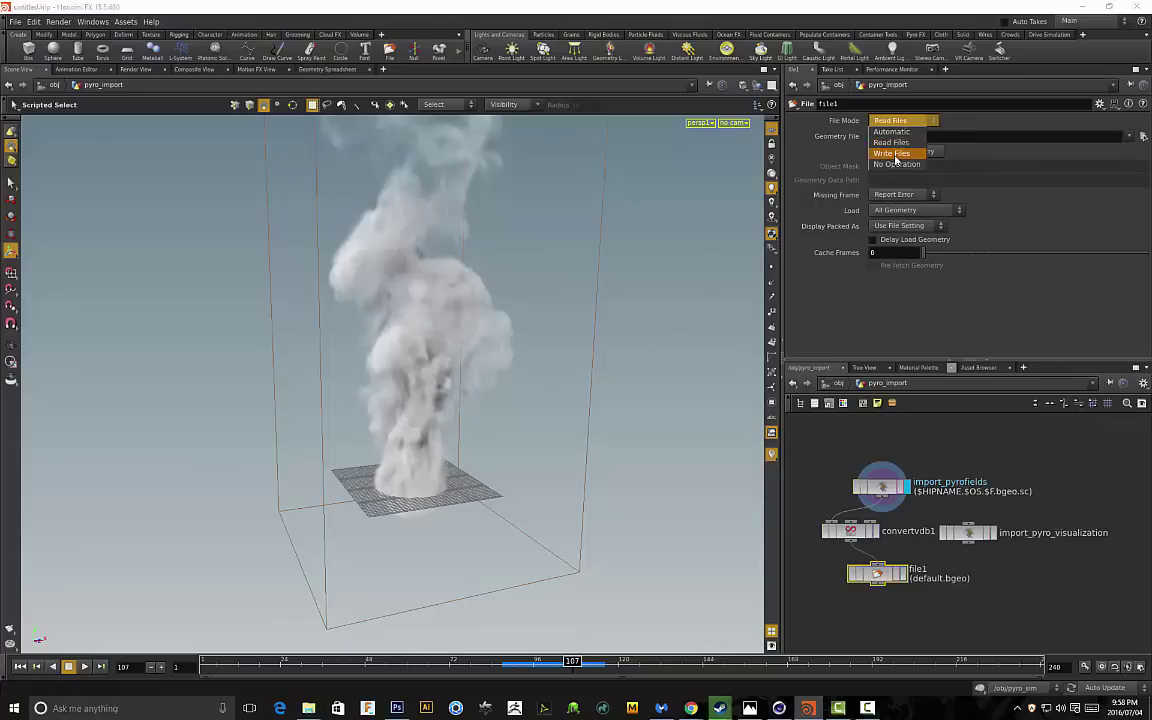
click(892, 154)
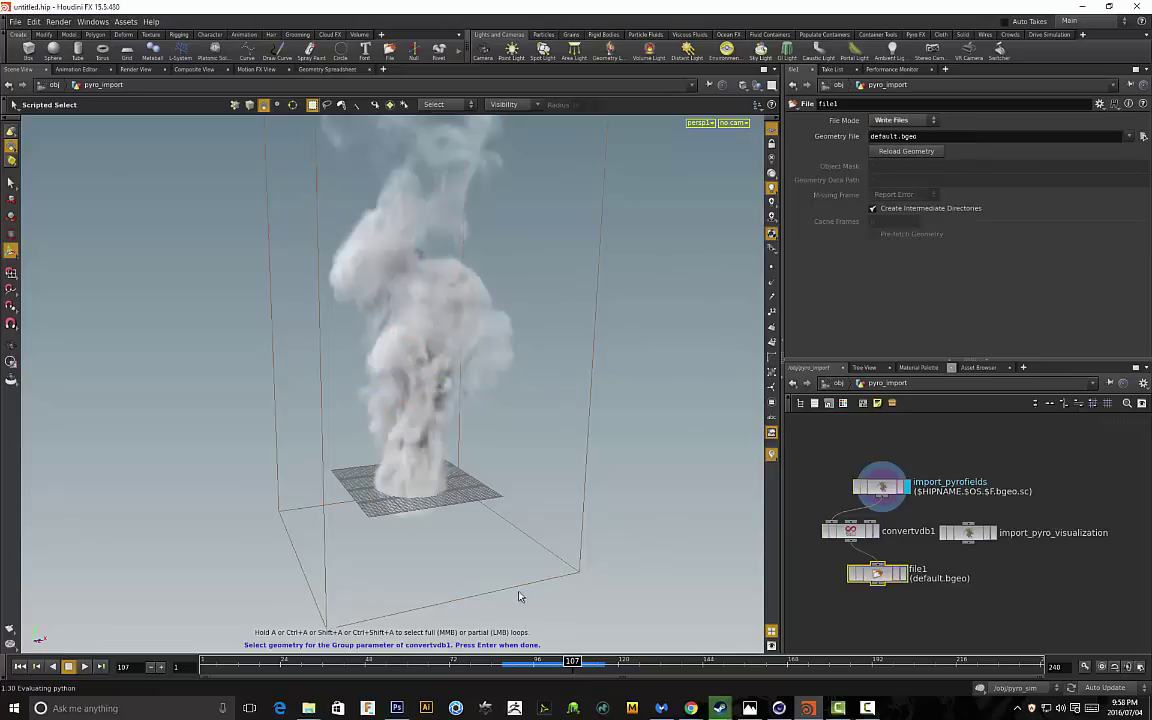
click(429, 465)
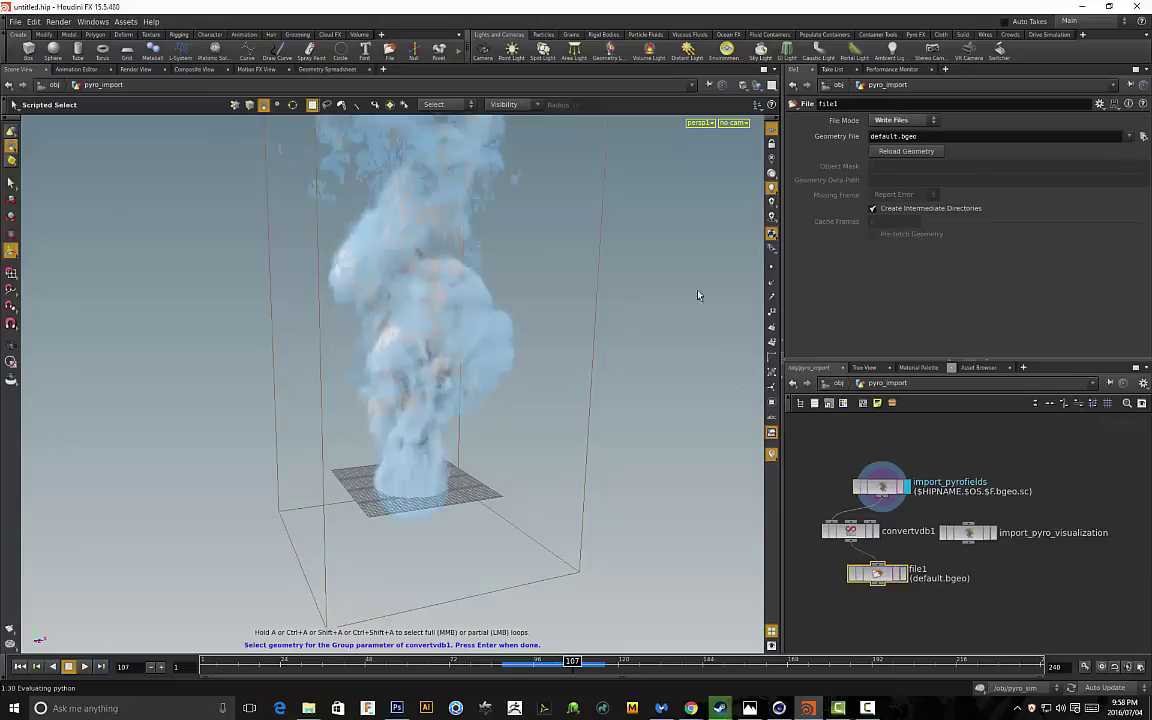
key(Return)
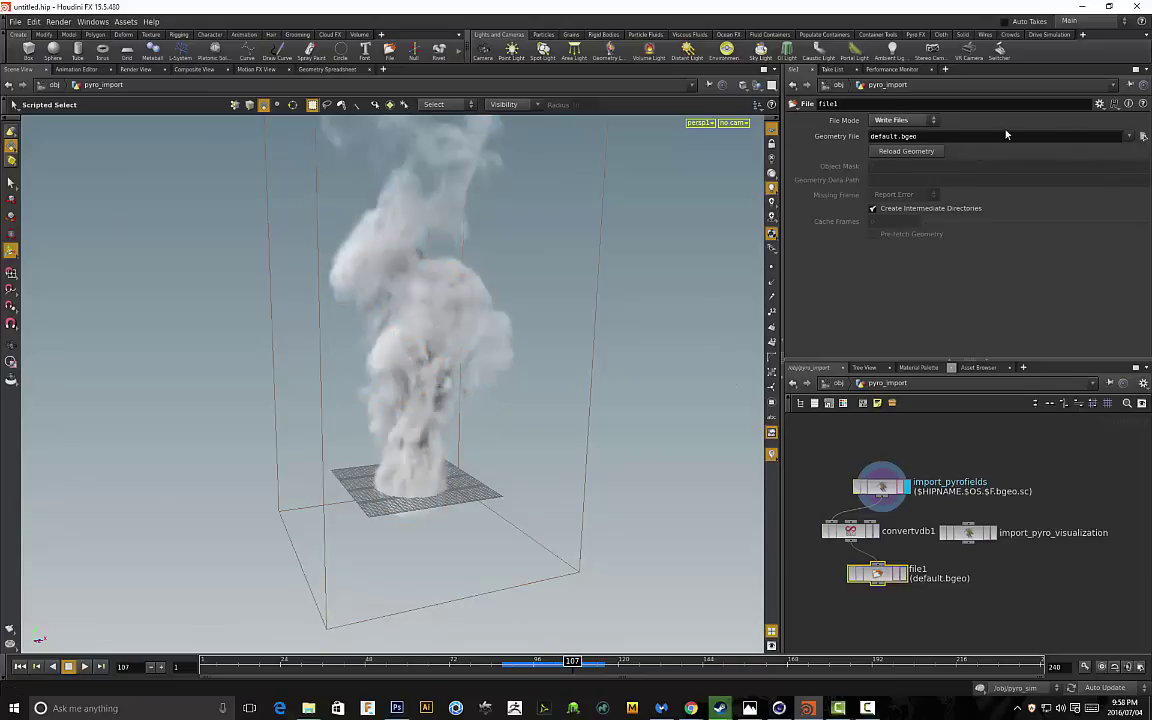
Set the File node's geometry file to vdbsmoketutorial in the vdb tutorial folder on the desktop
click(1143, 137)
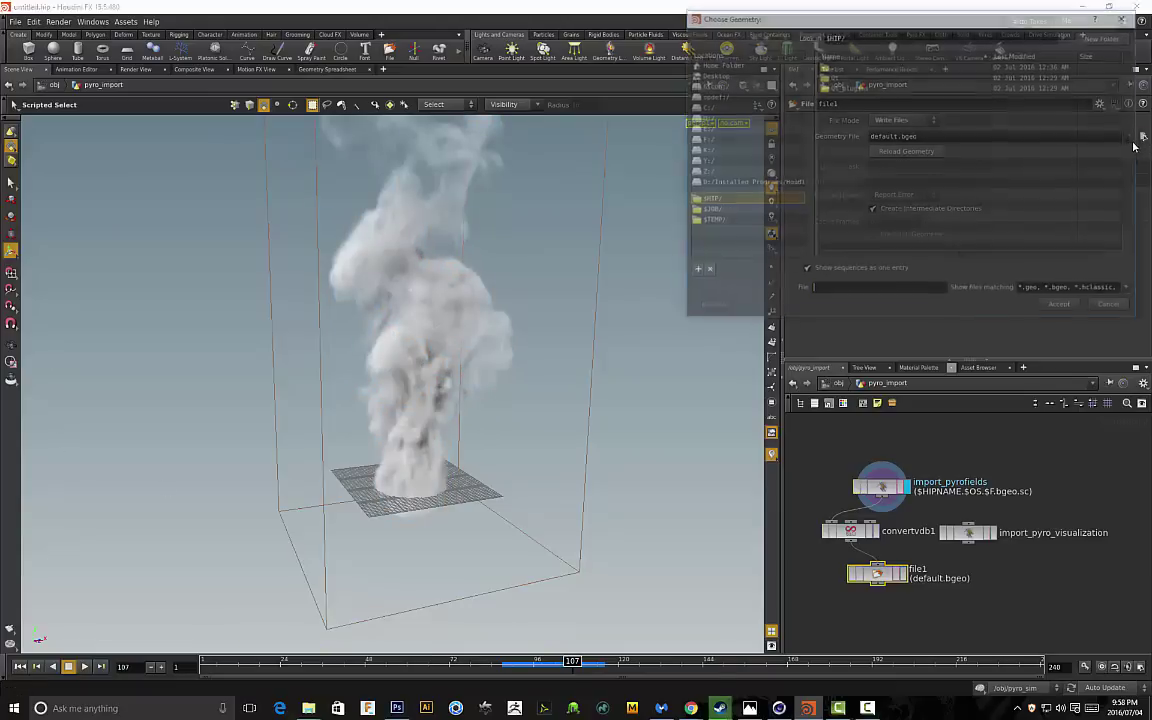
click(712, 74)
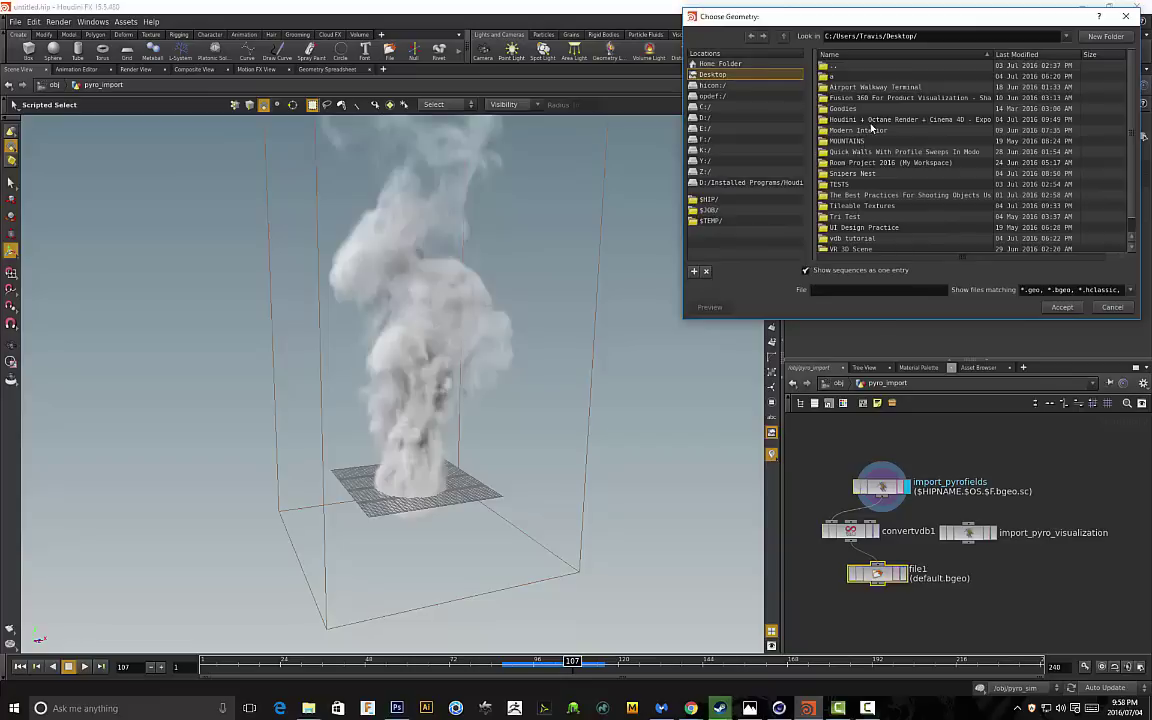
click(853, 240)
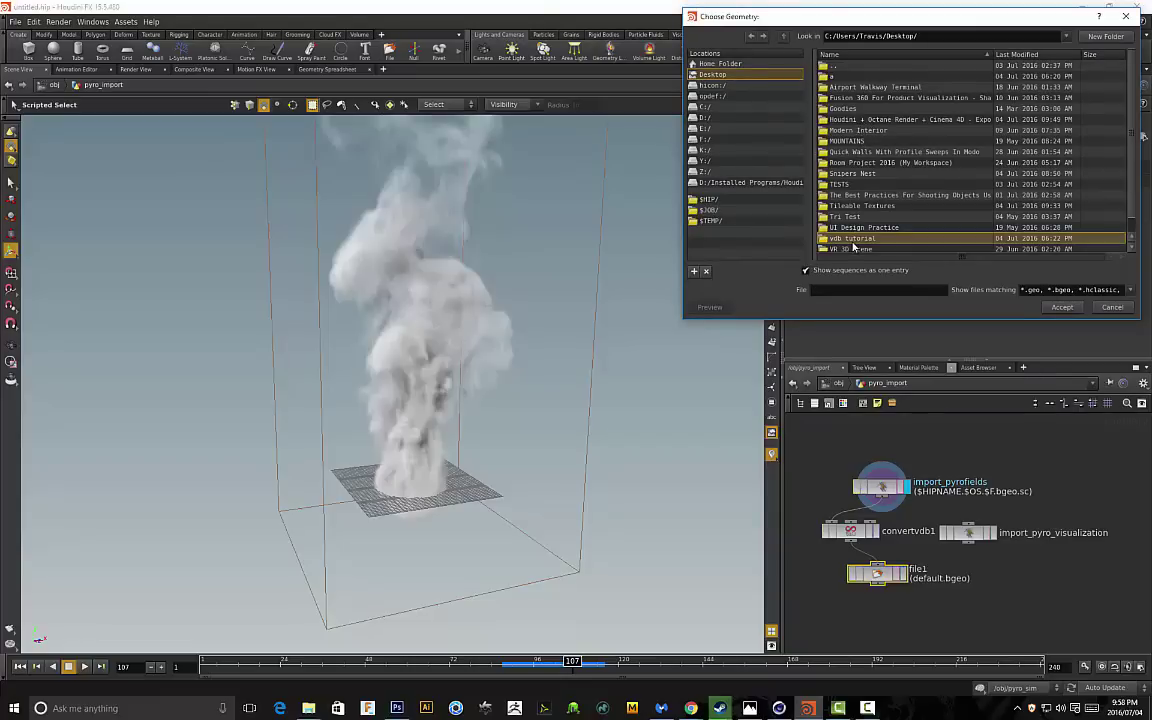
double_click(852, 241)
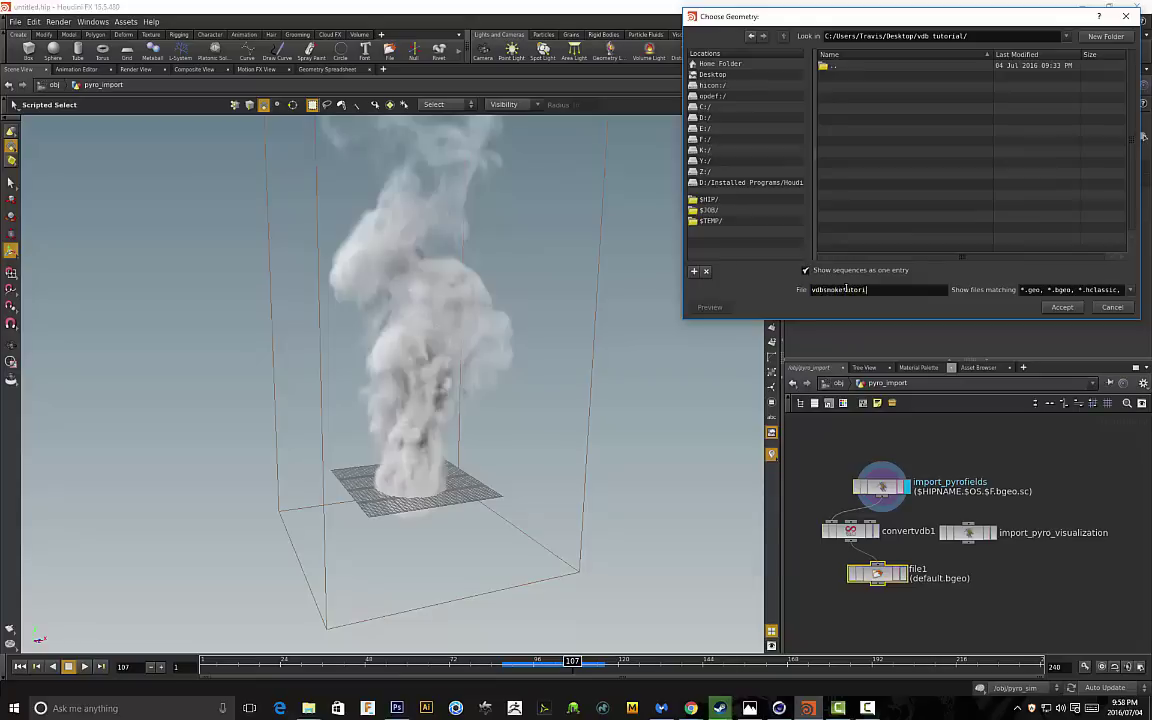
click(1064, 308)
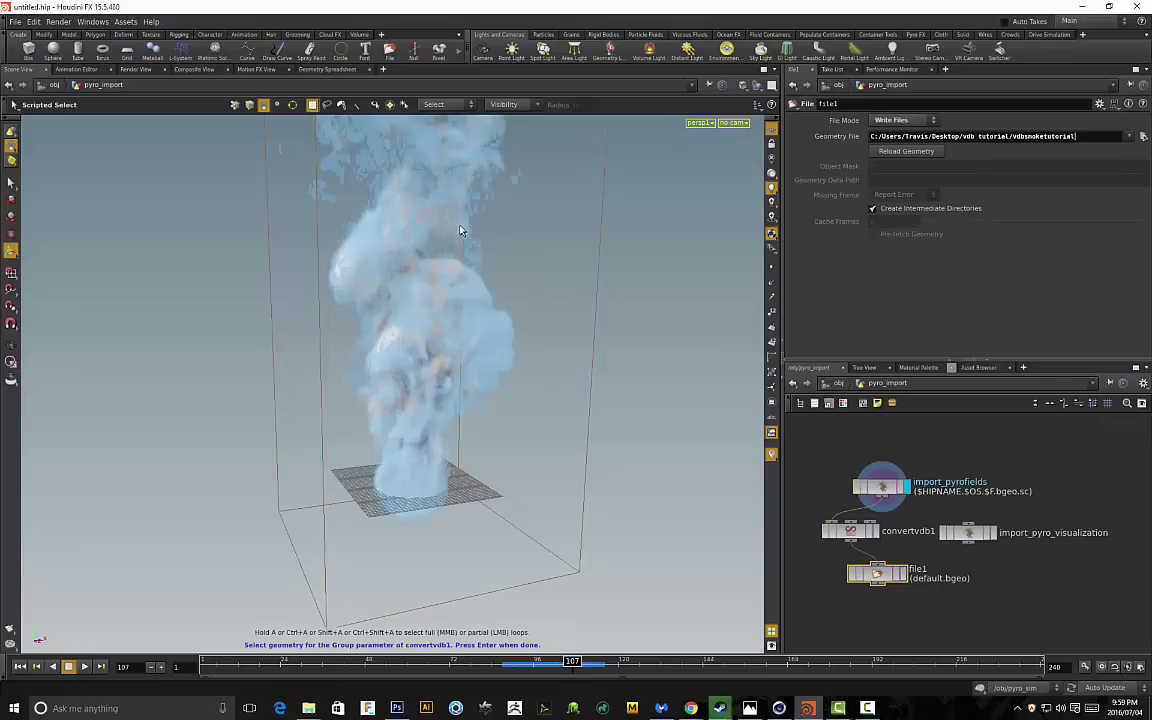
key(Return)
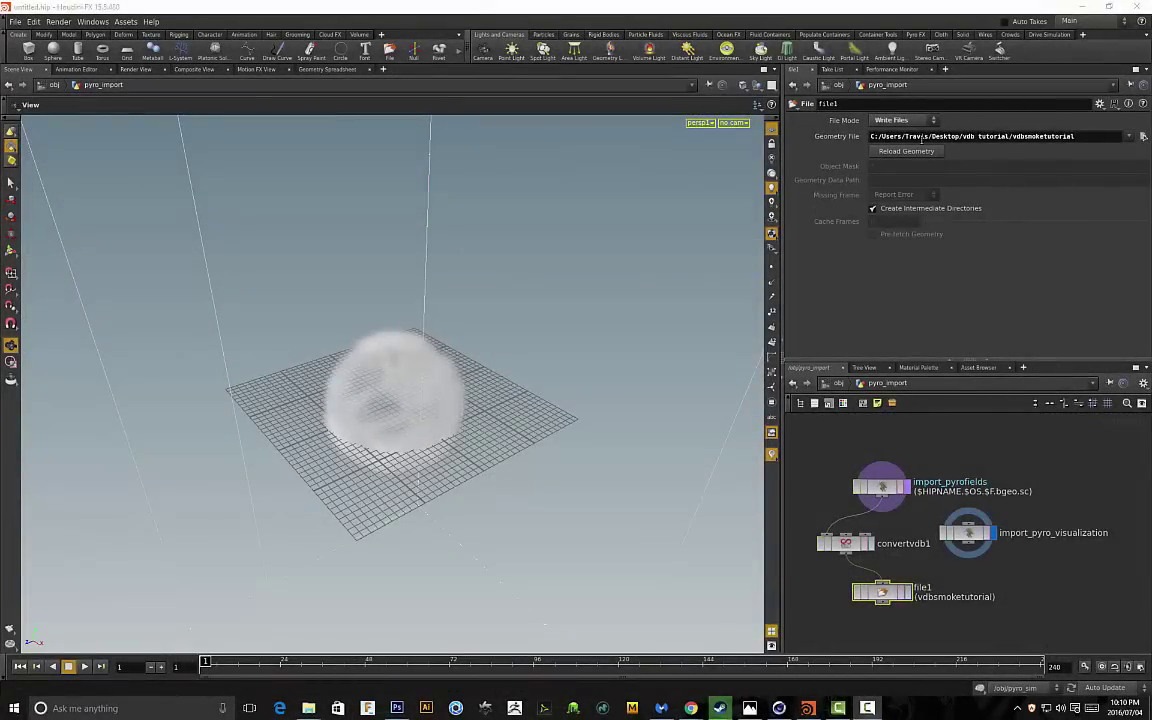
Append _$F3.vdb to the File node's geometry file name and make file1 the displayed node
click(1093, 137)
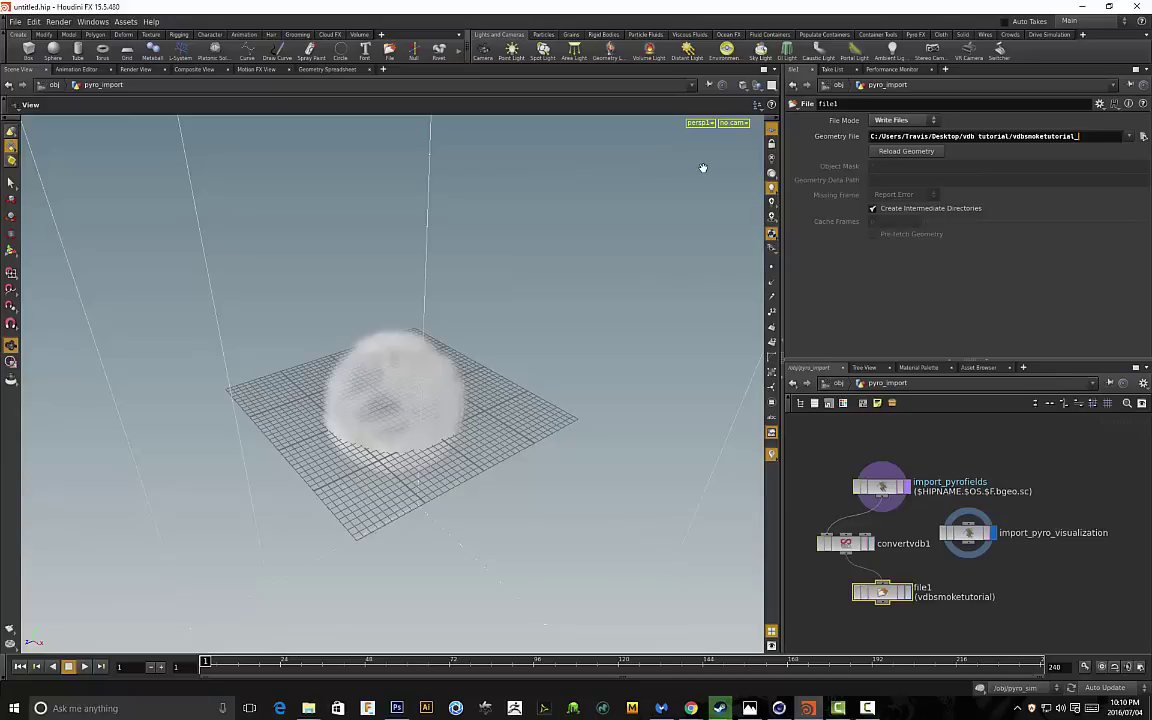
text($F3.vdb)
click(894, 597)
click(908, 593)
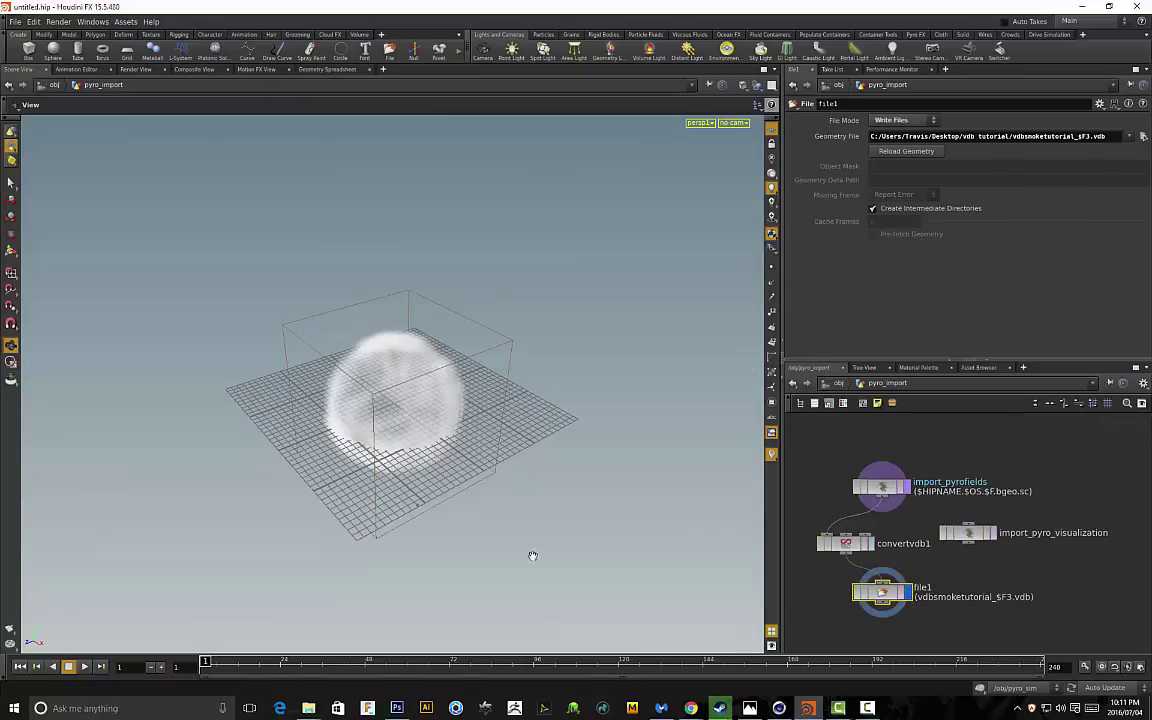
Play the timeline to write the VDB sequence and check the exported files in the vdb tutorial folder
click(84, 667)
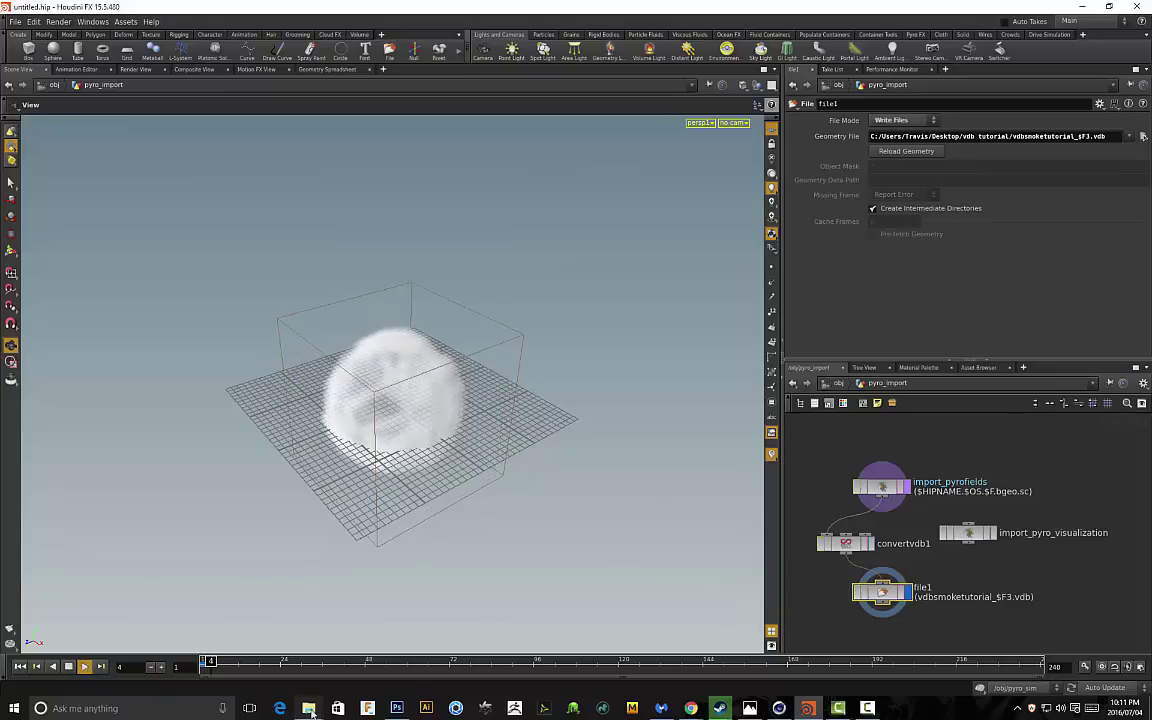
mouse_move(308, 708)
click(478, 655)
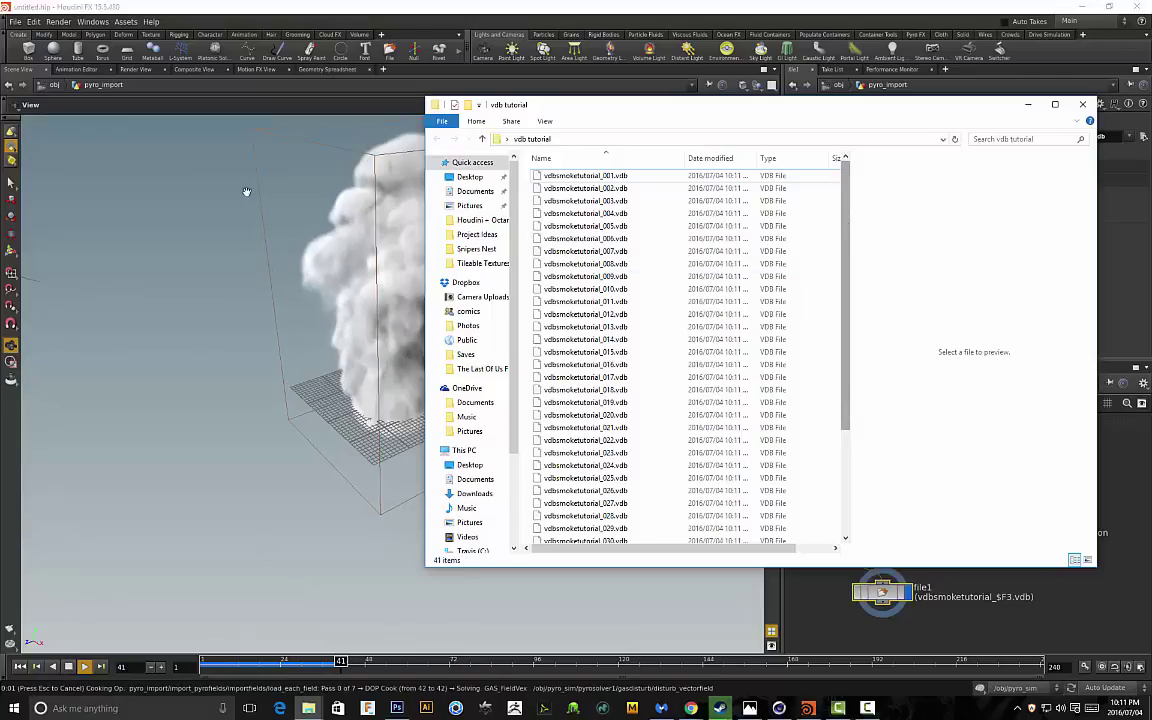
click(244, 272)
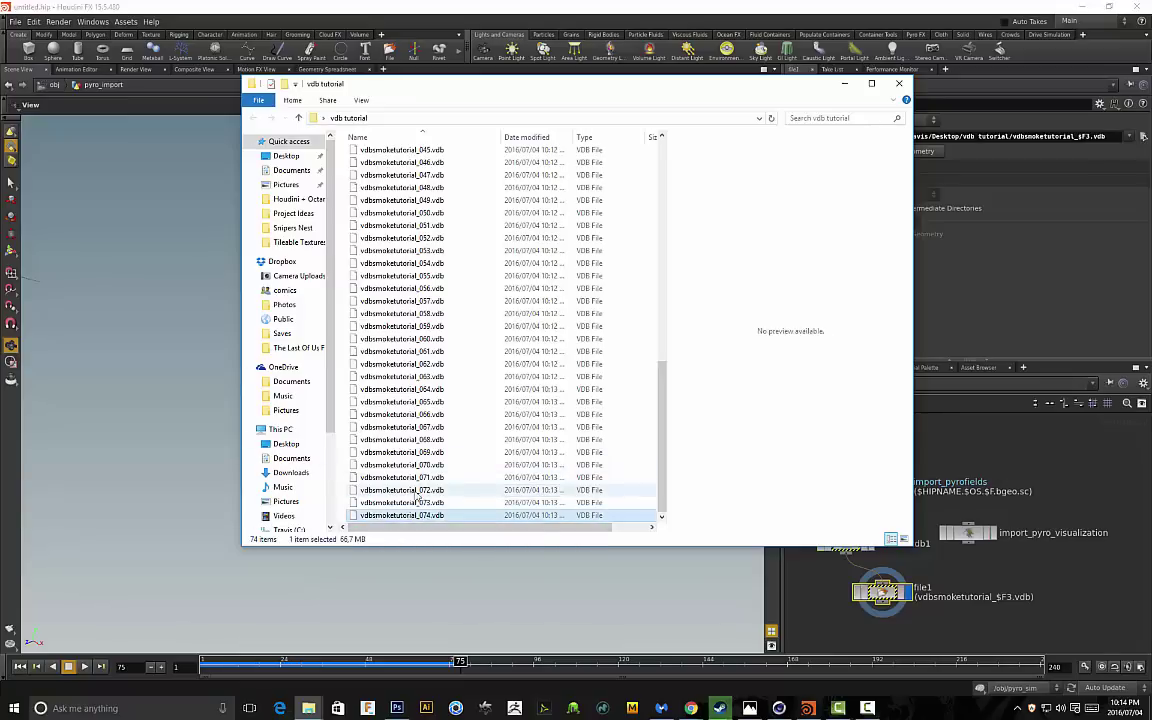
click(418, 515)
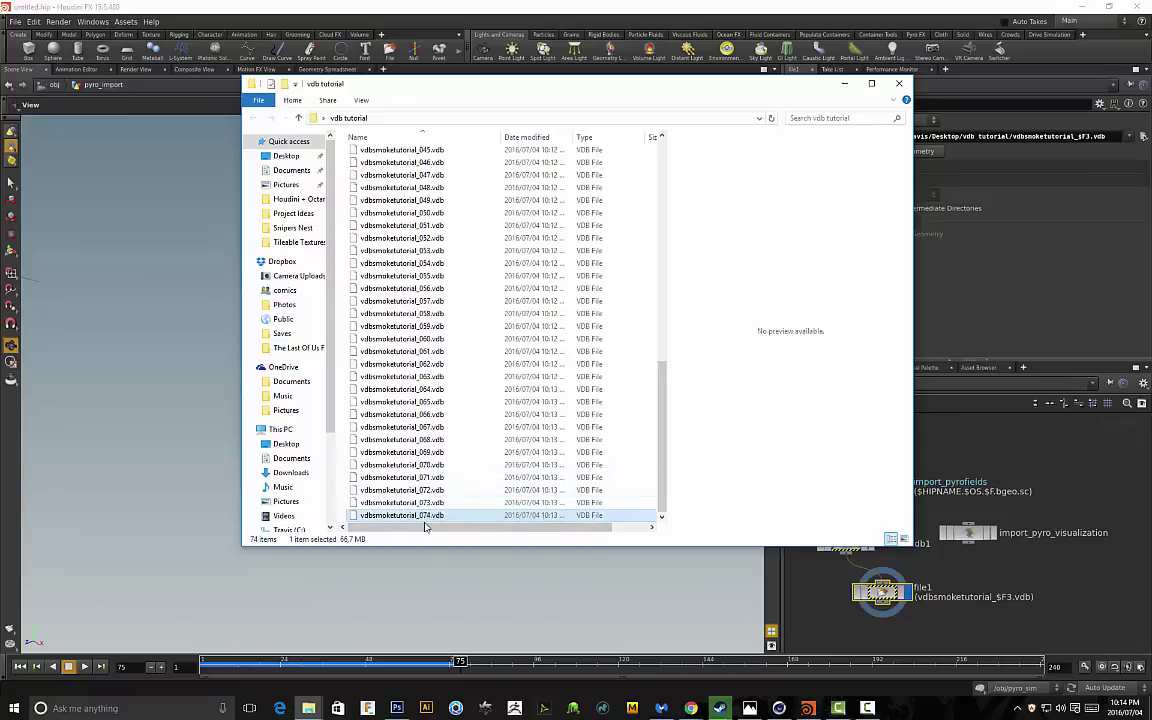
Switch to Cinema 4D, start the Octane Live Viewer and shrink its window
click(779, 708)
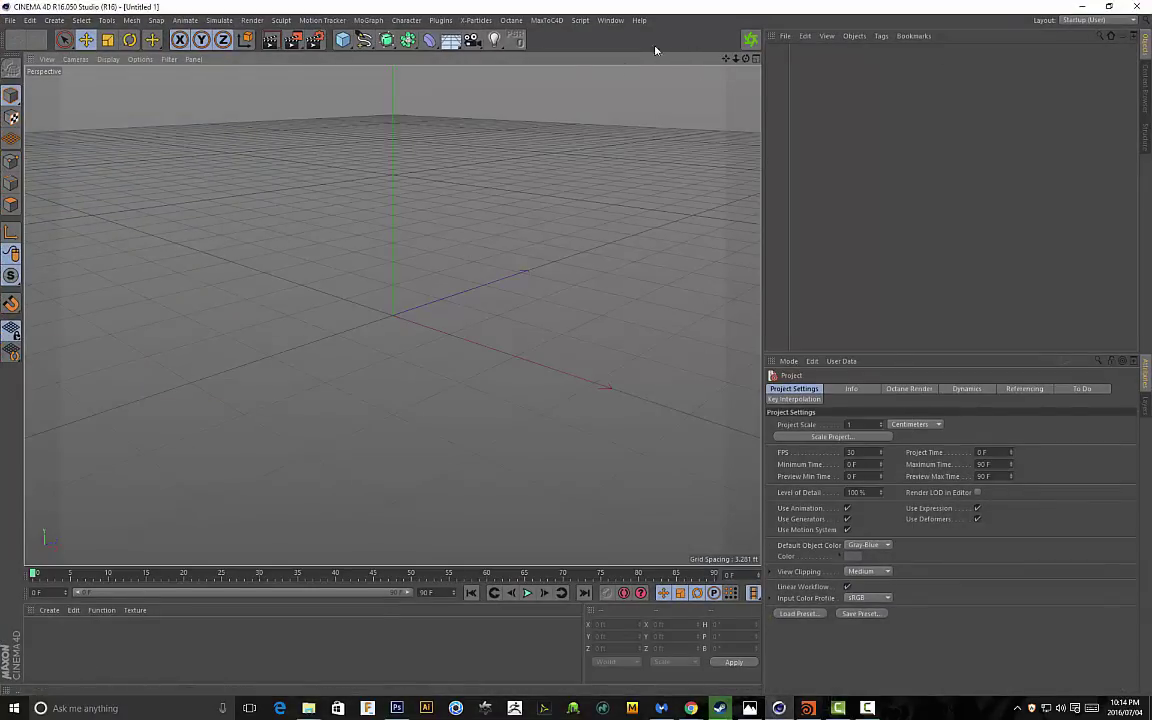
click(751, 41)
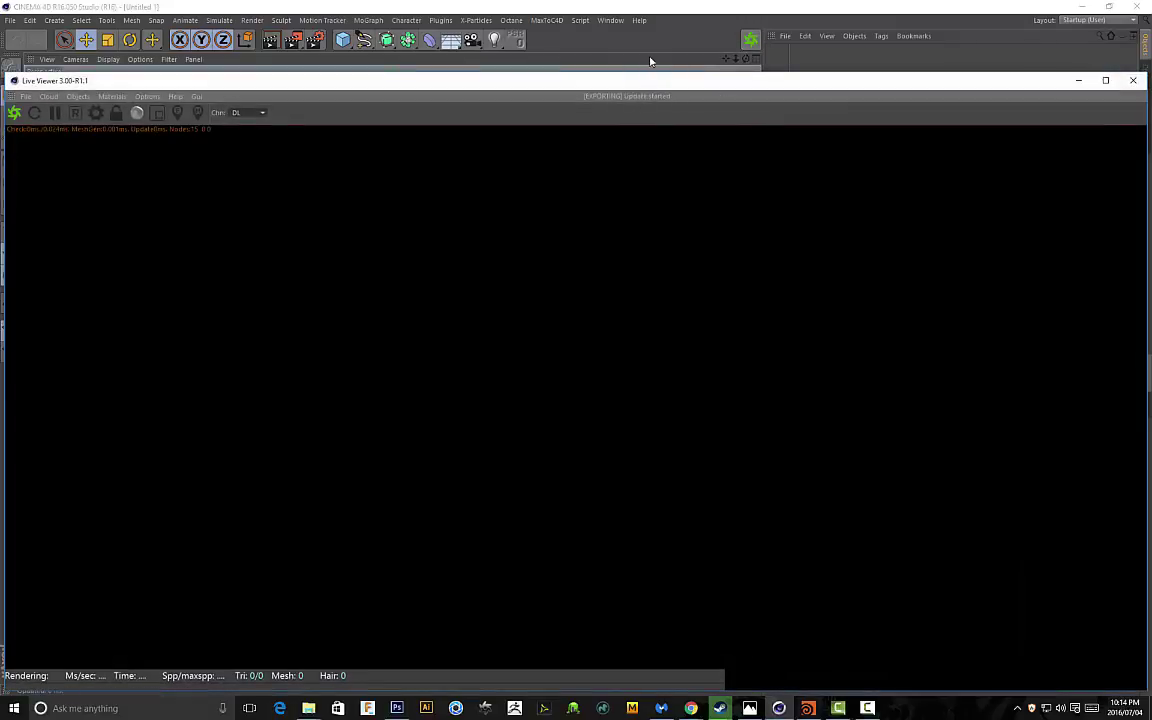
drag(320, 81, 382, 64)
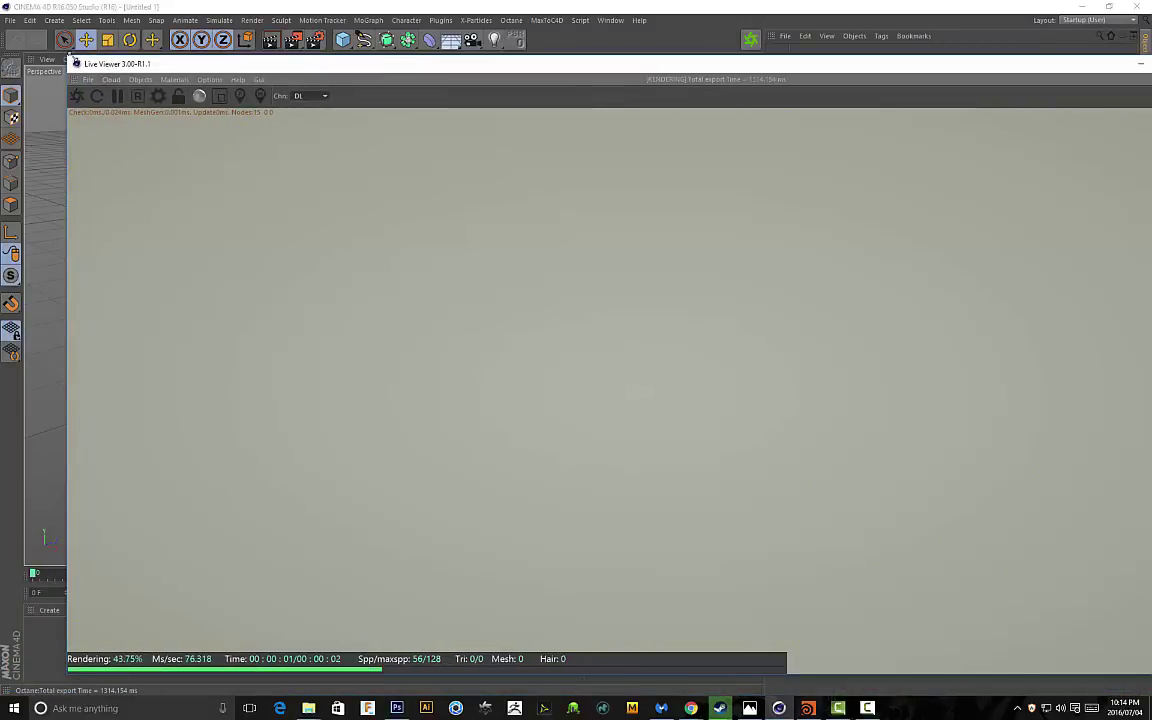
drag(70, 56, 304, 107)
drag(590, 120, 409, 109)
Add an Octane Vdb Volume object and resize the Live Viewer so the volume's settings are accessible
click(193, 113)
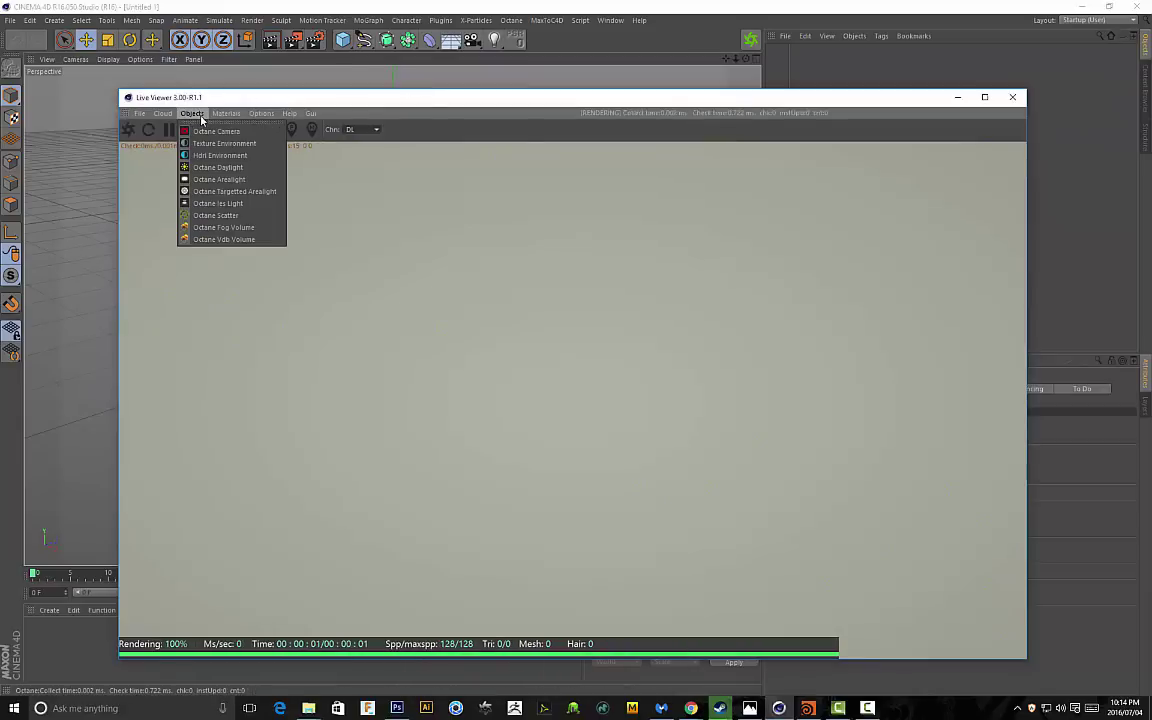
click(227, 242)
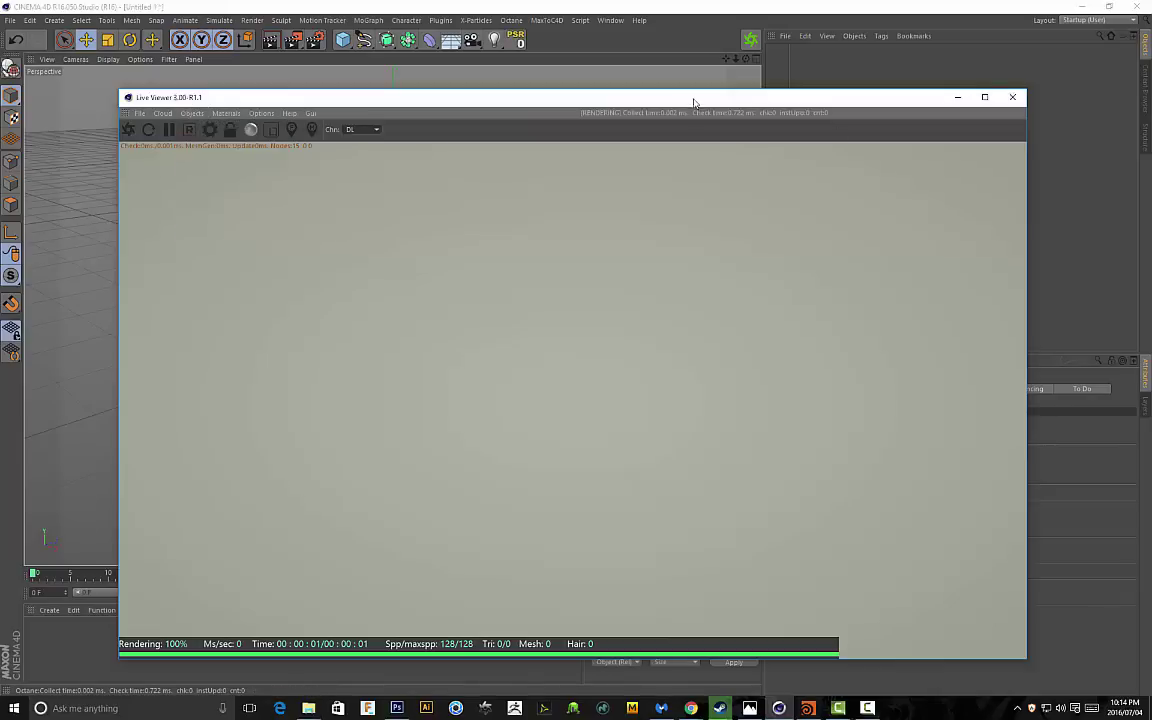
drag(661, 103, 521, 108)
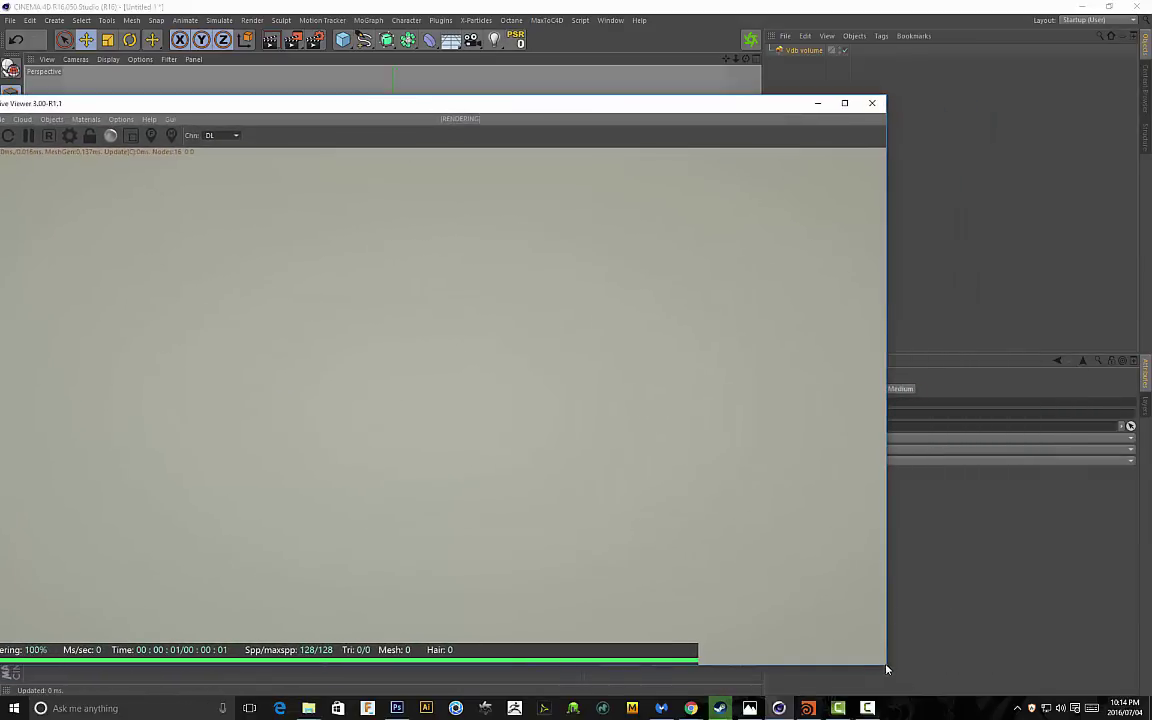
drag(887, 666, 629, 563)
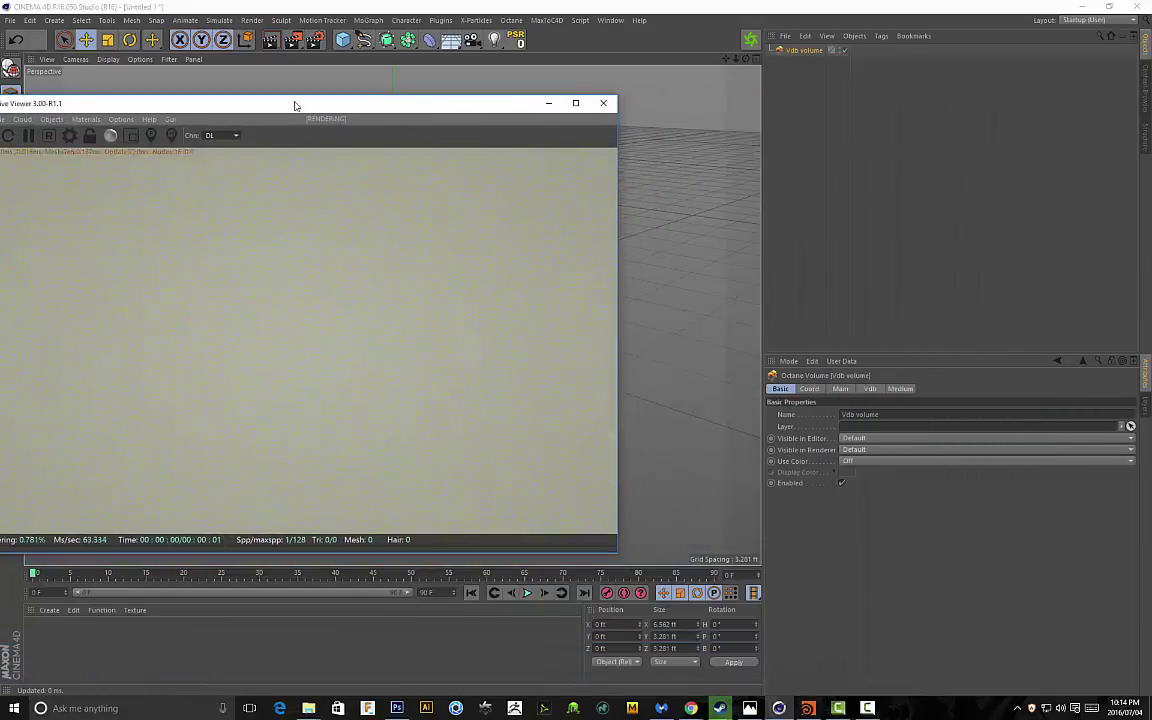
drag(296, 105, 410, 82)
click(805, 43)
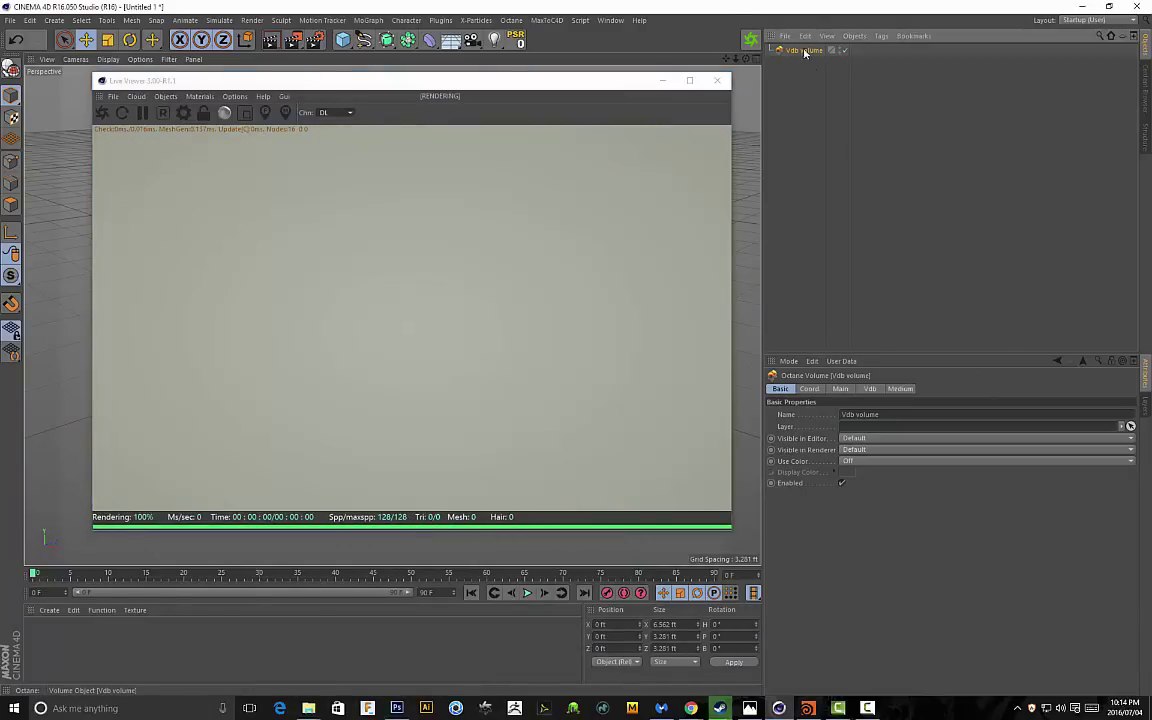
Load vdbsmoketutorial_071.vdb from the desktop's vdb tutorial folder as the Vdb volume's file
click(871, 389)
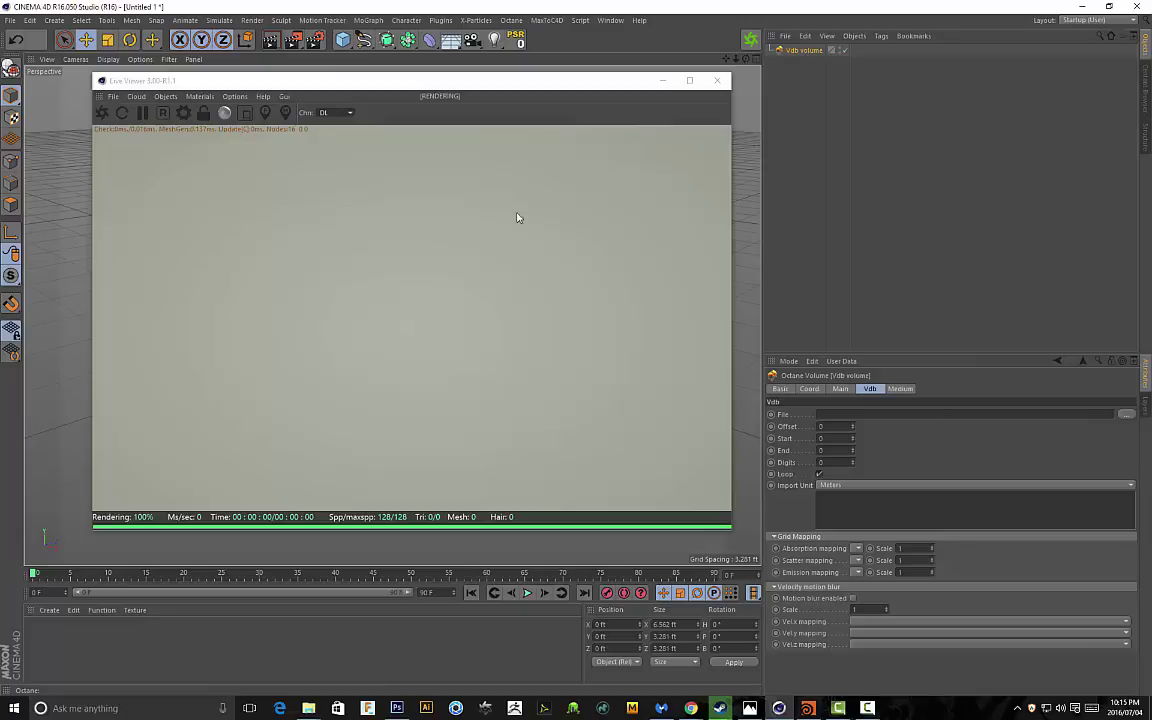
click(1127, 415)
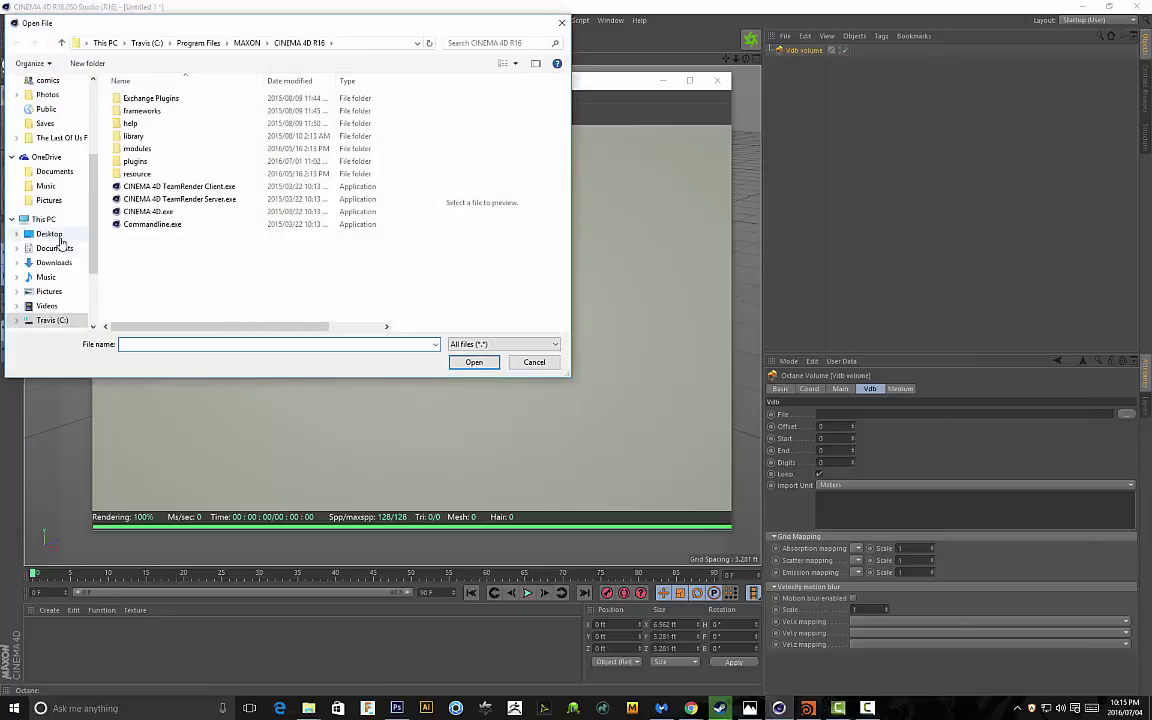
click(50, 234)
scroll(285, 226, down, 5)
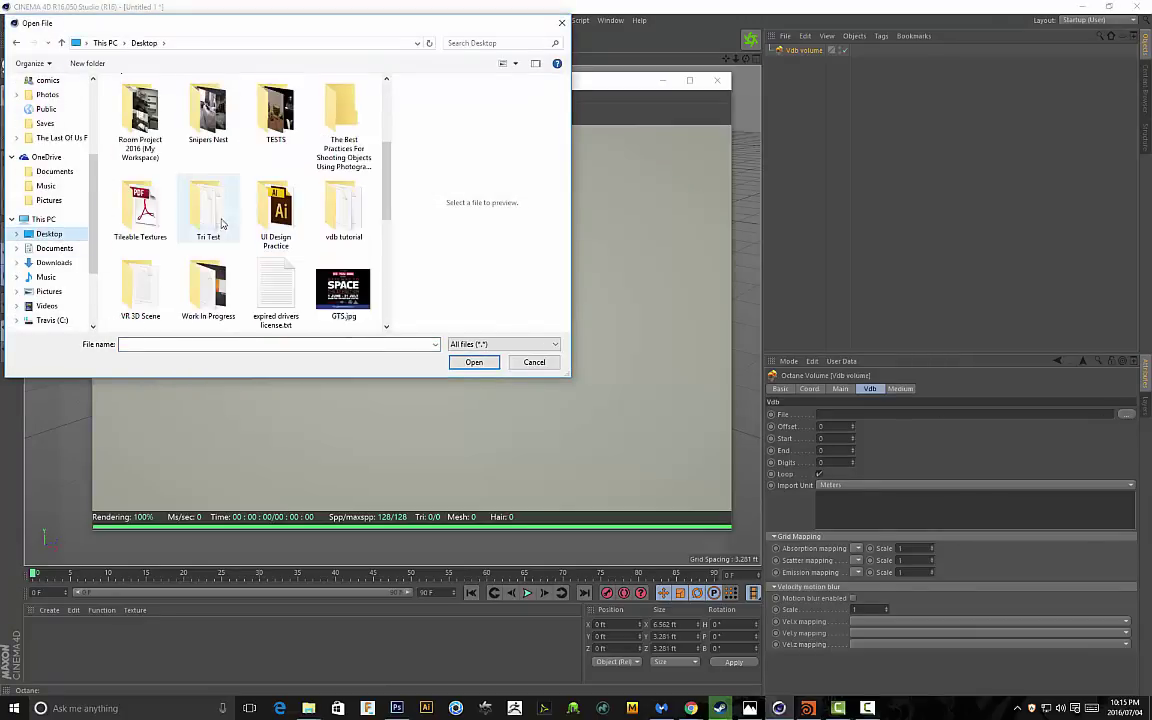
double_click(343, 206)
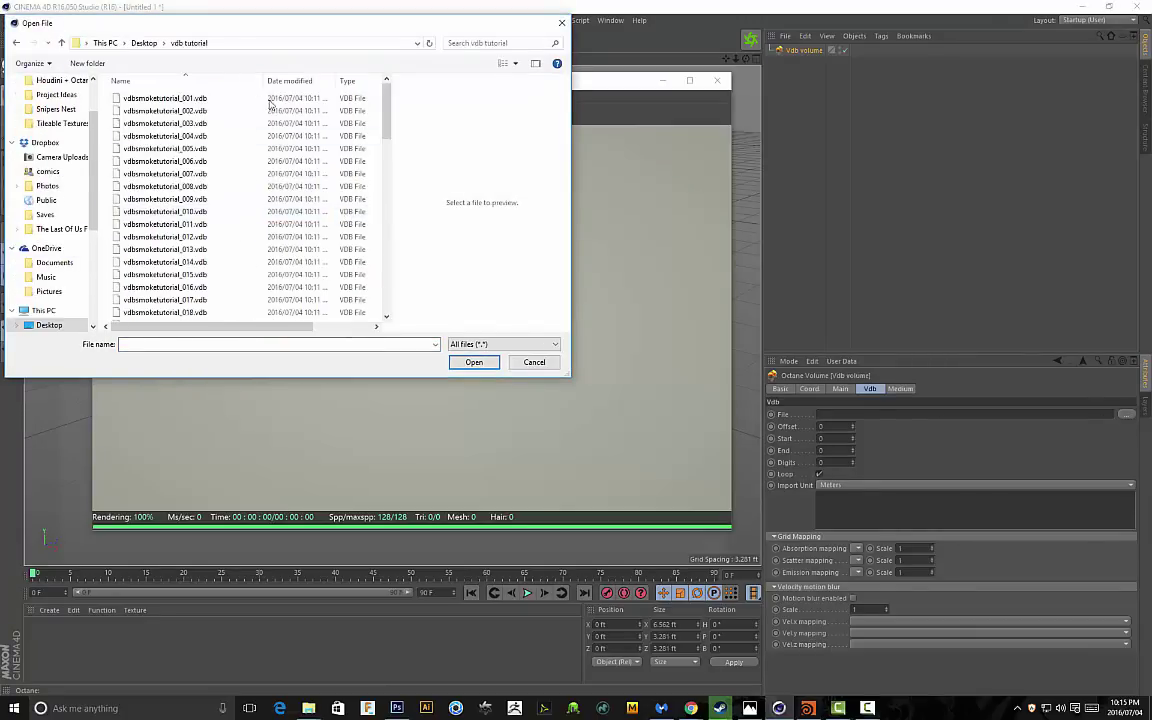
drag(388, 106, 388, 285)
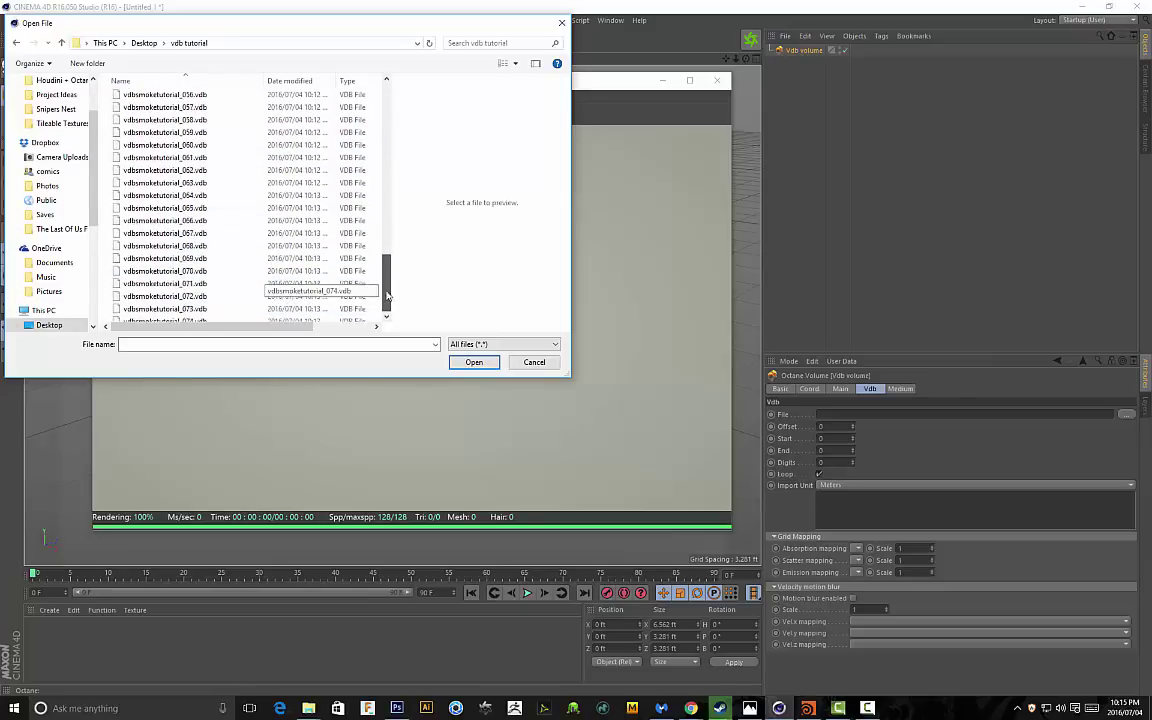
click(190, 277)
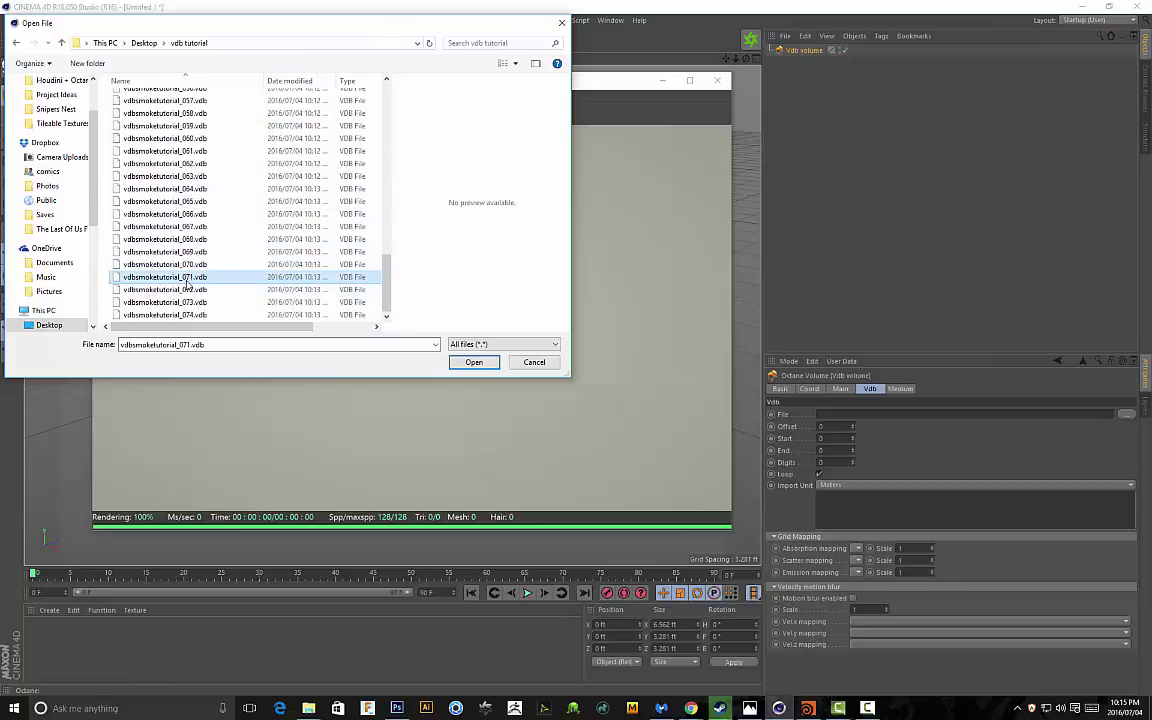
click(474, 362)
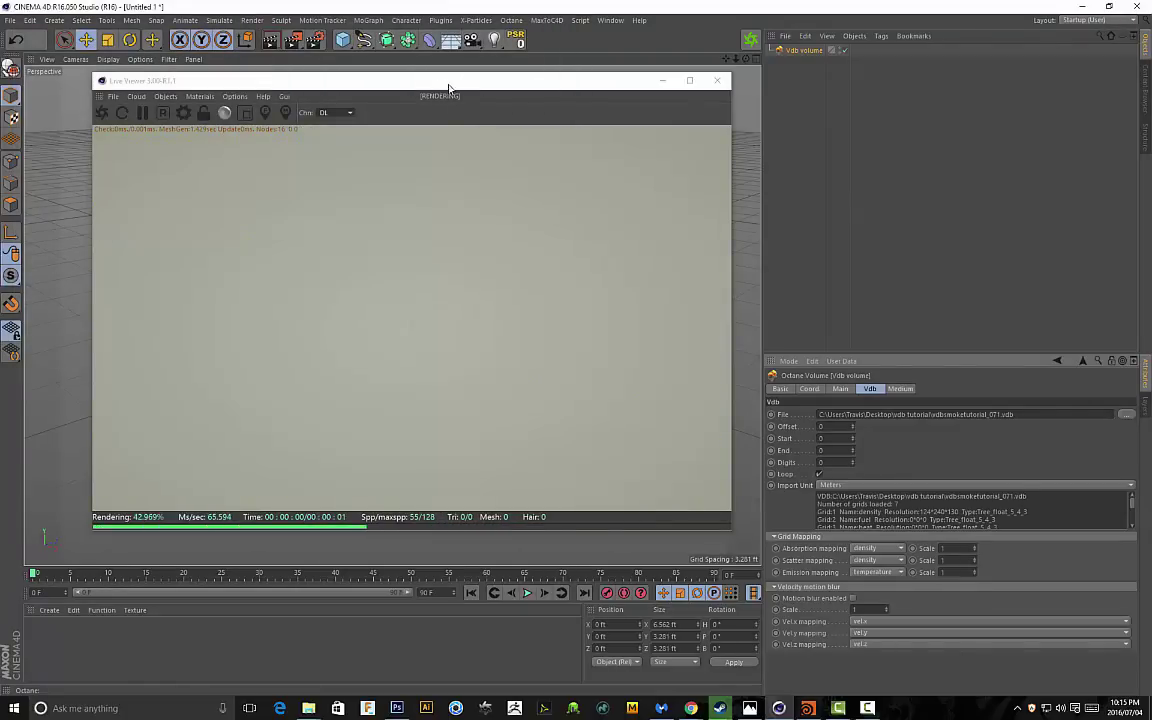
Move the Live Viewer aside and examine the Vdb volume's size in the perspective view
drag(470, 90, 0, 97)
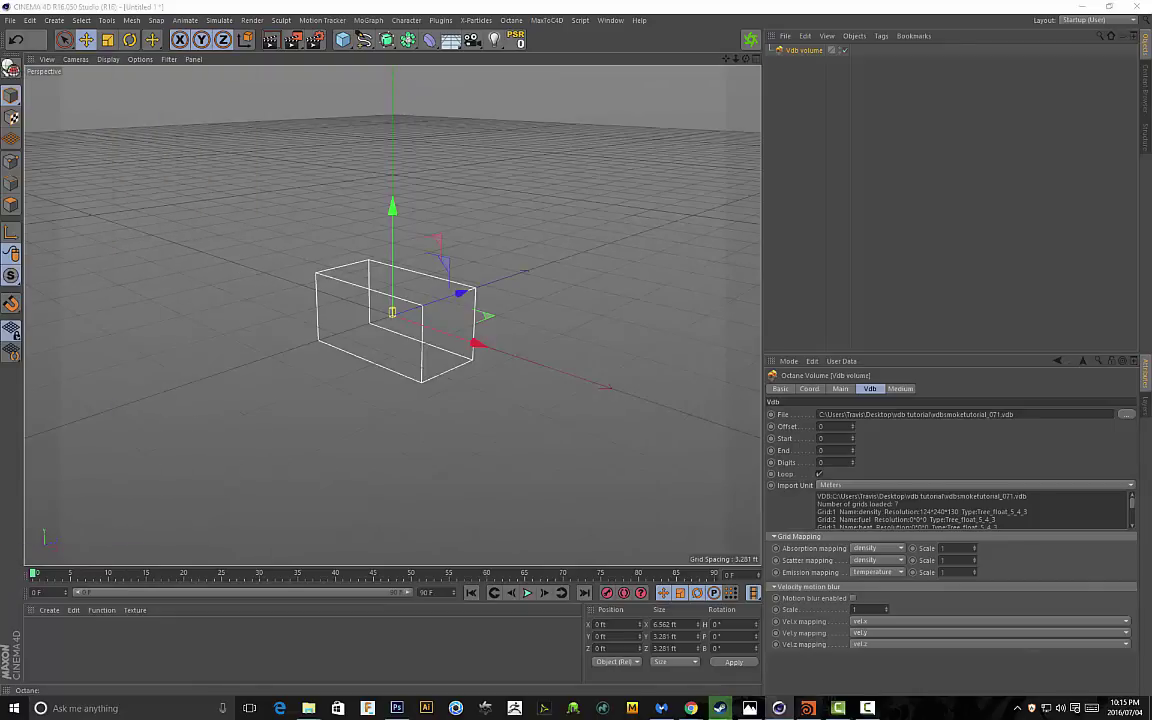
alt+drag(542, 349, 588, 390)
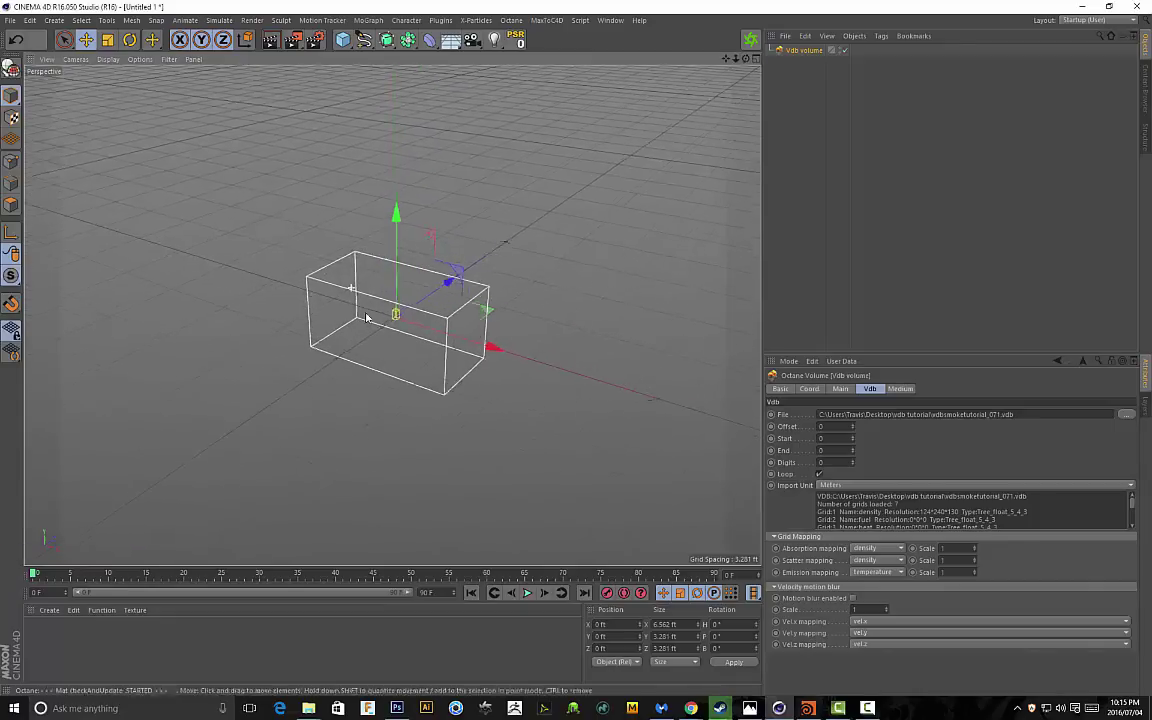
scroll(425, 336, up, 8)
alt+right_drag(427, 338, 393, 321)
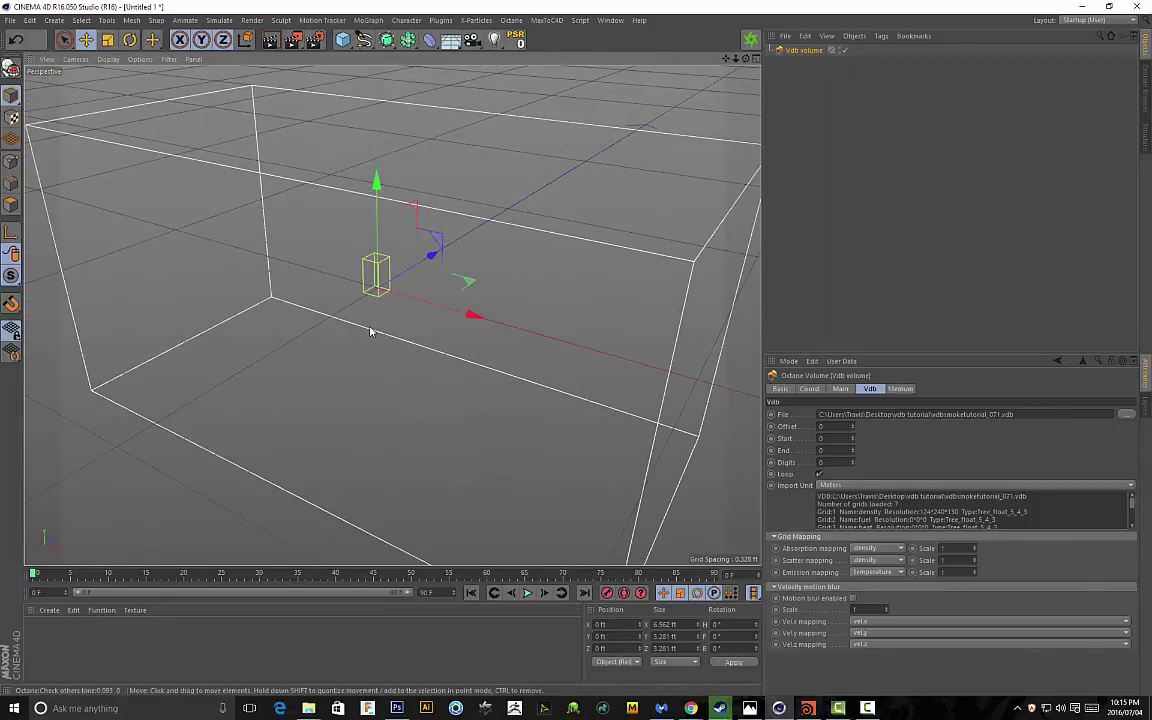
scroll(370, 332, down, 5)
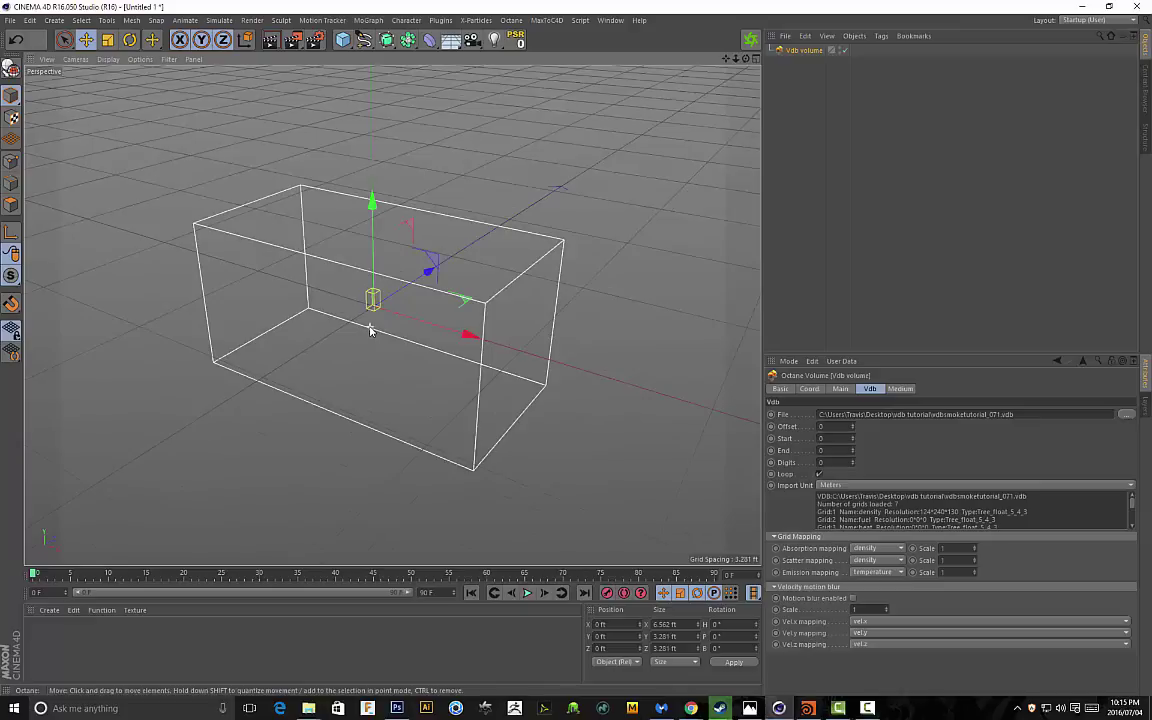
Set the Vdb volume's import unit to Decameters and examine the volume's size in the viewport and Live Viewer
click(863, 486)
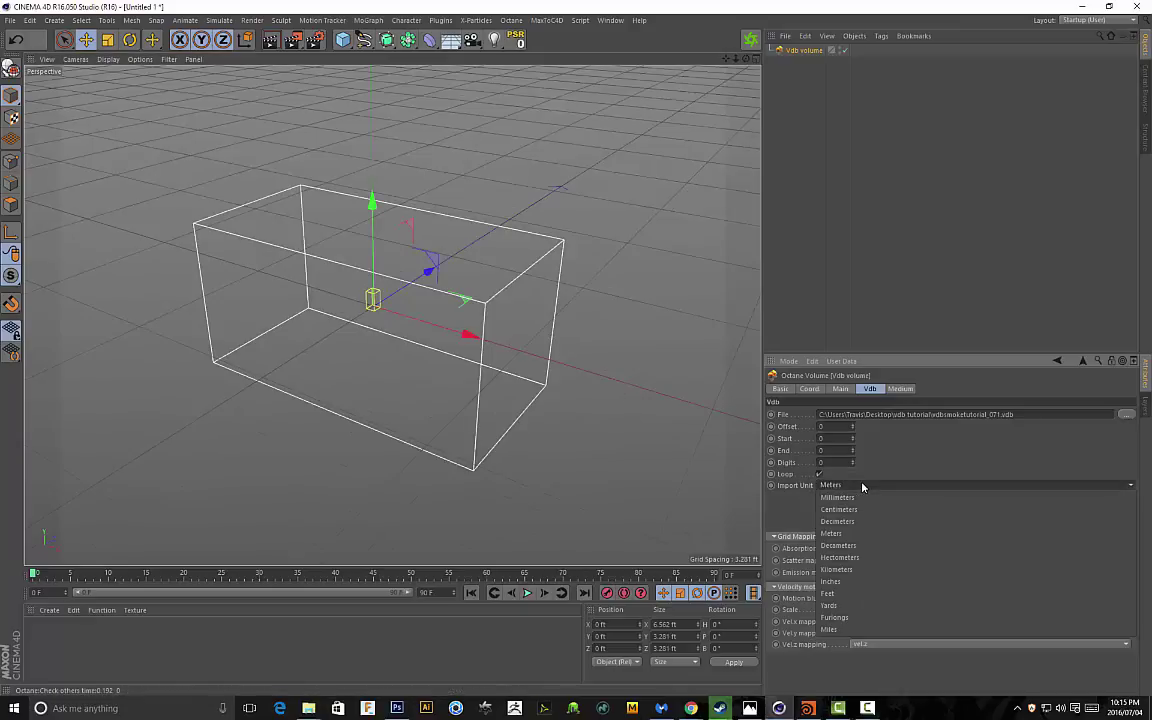
click(850, 550)
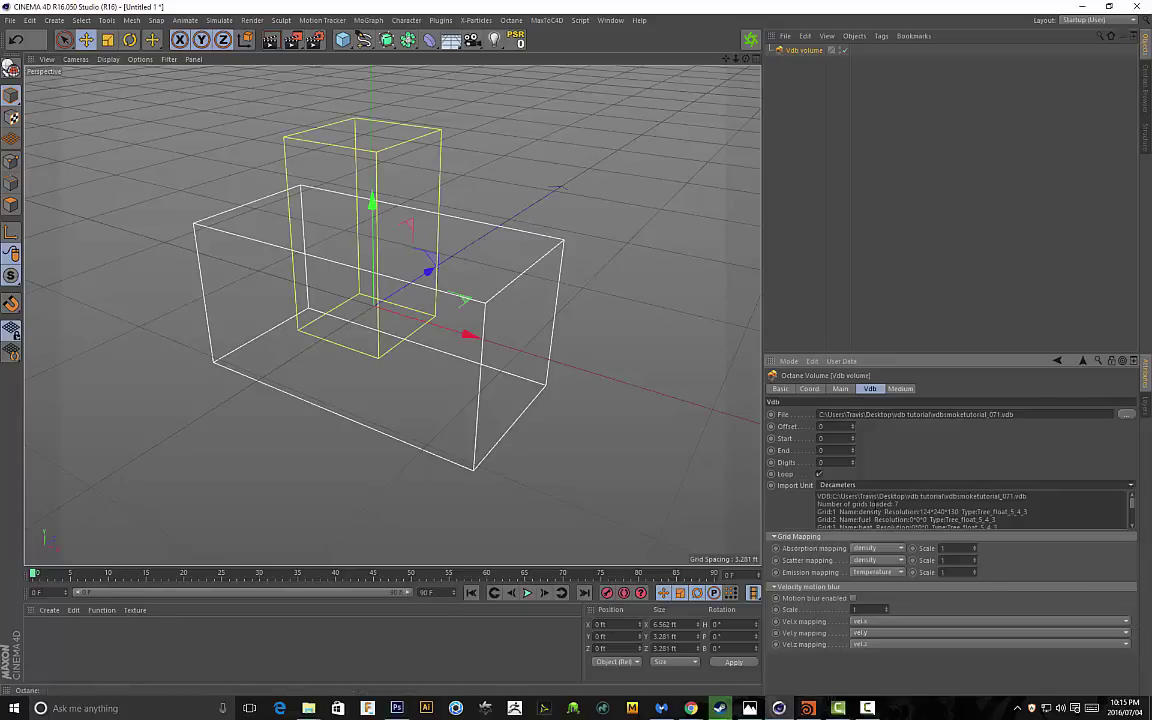
alt+drag(547, 224, 567, 195)
alt+middle_drag(482, 219, 467, 243)
scroll(449, 256, up, 4)
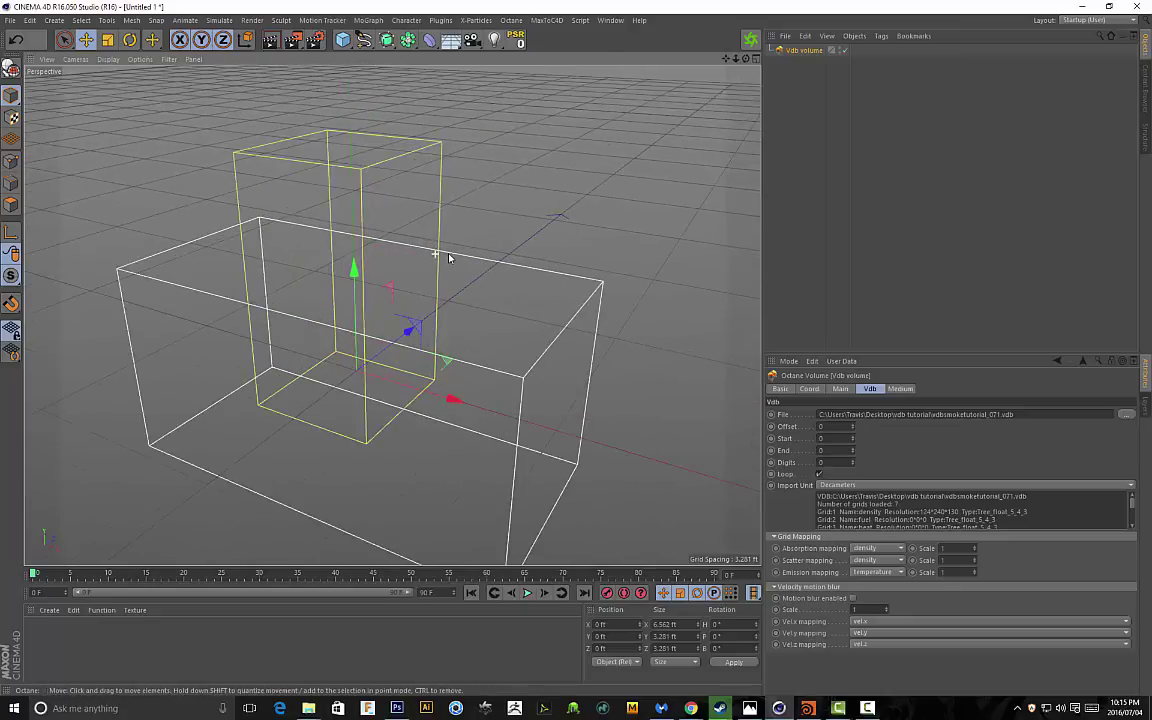
scroll(449, 257, down, 2)
alt+drag(449, 258, 296, 252)
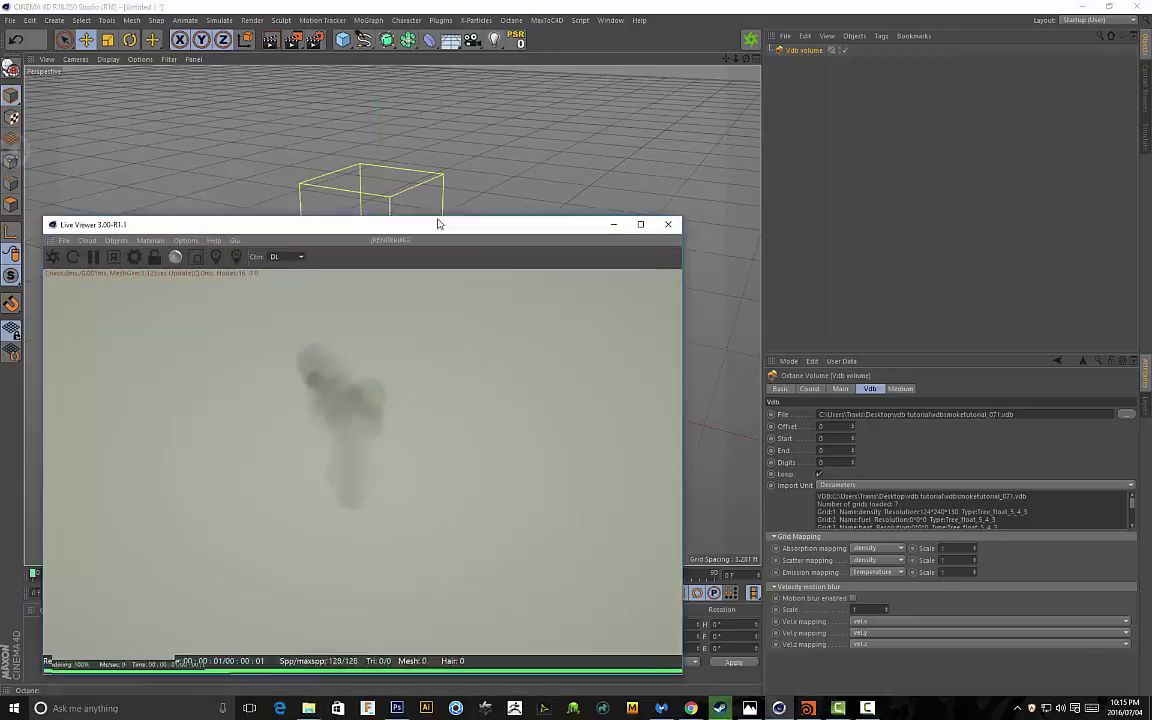
drag(440, 221, 512, 186)
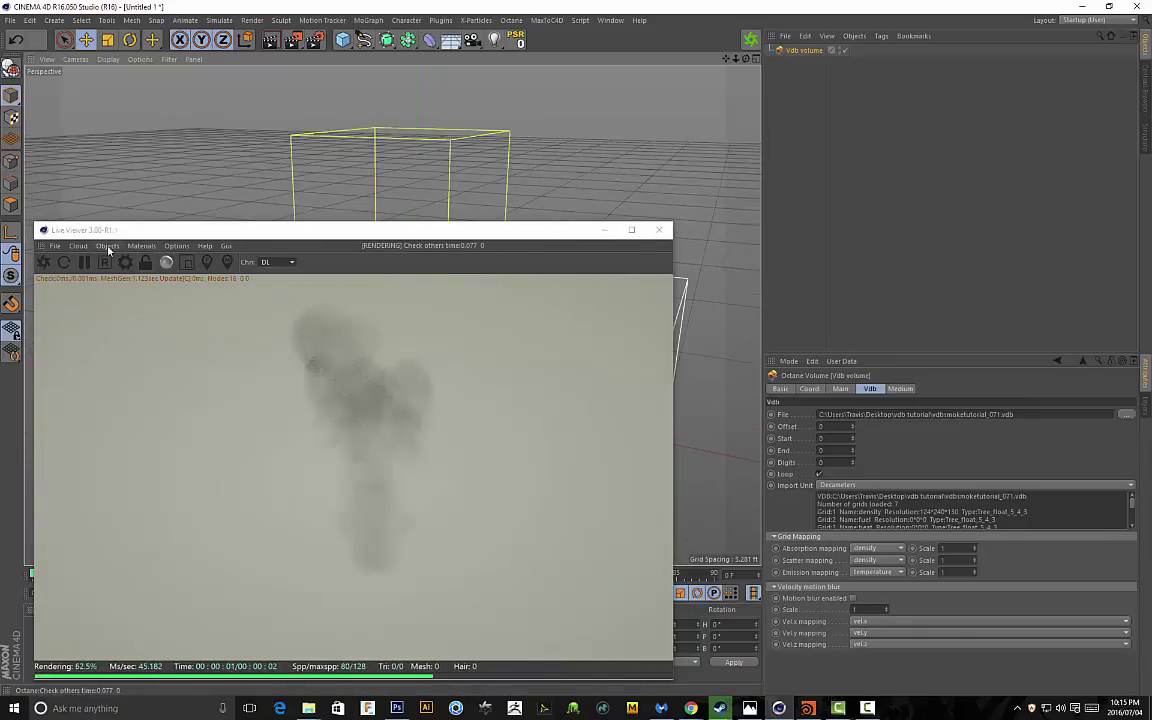
alt+drag(589, 169, 609, 159)
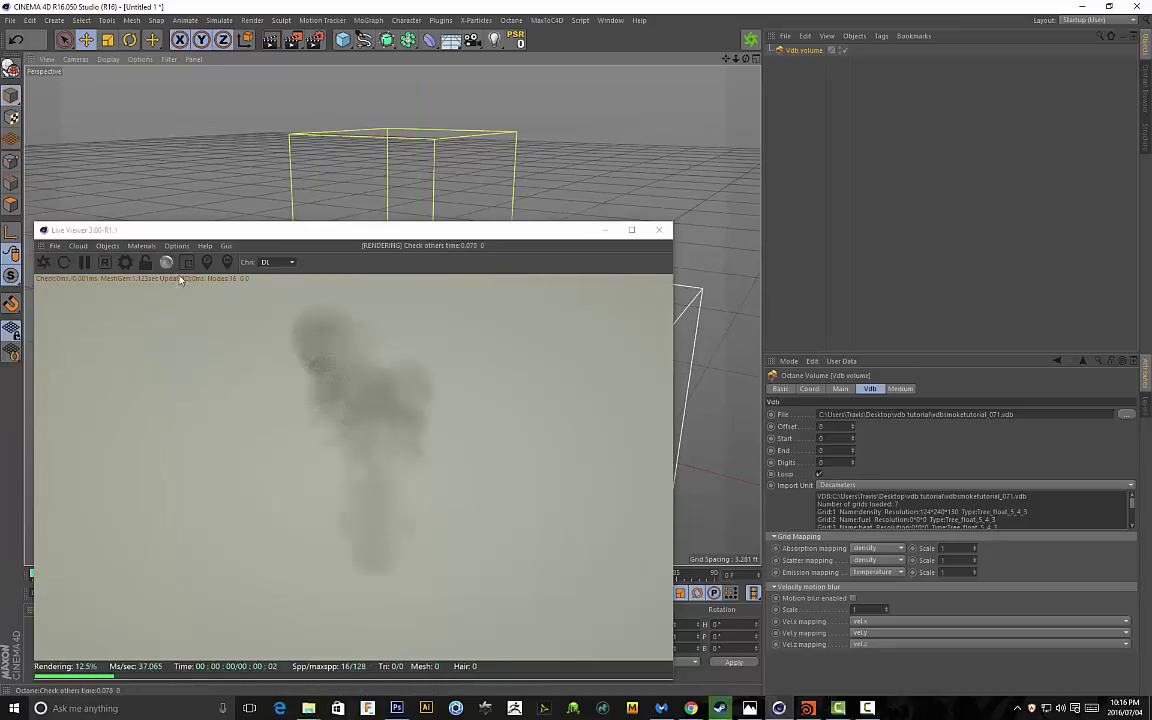
Add an Octane Arealight and raise it above the smoke volume
click(108, 246)
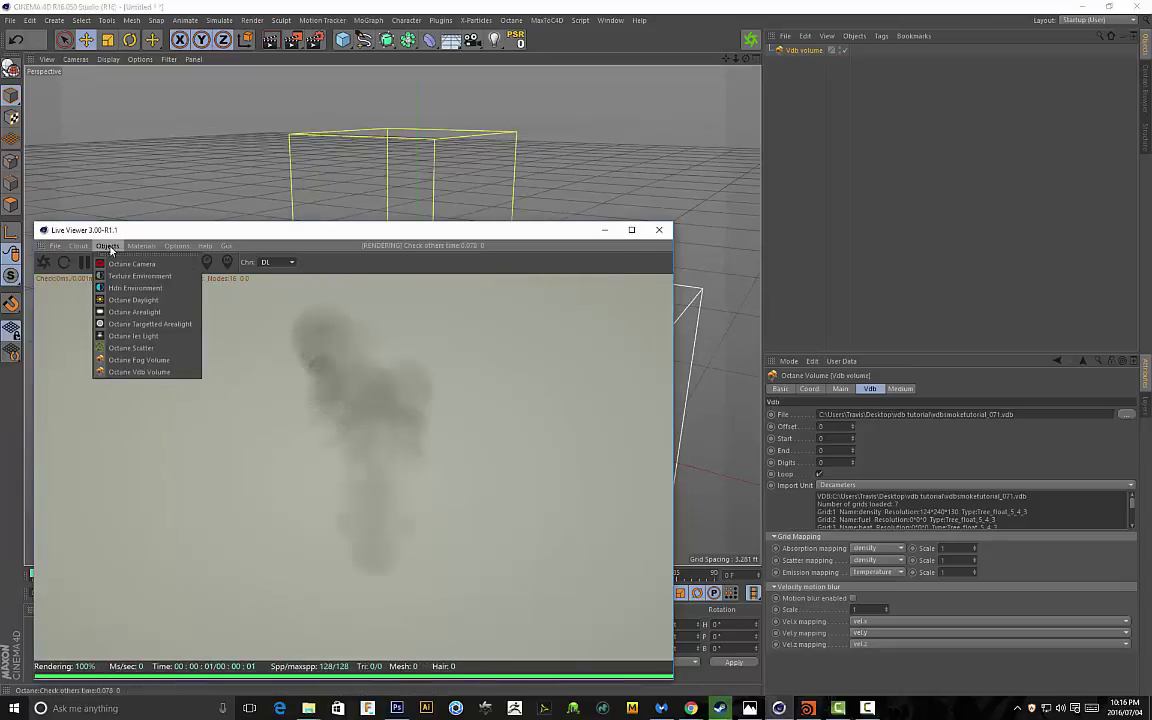
click(130, 318)
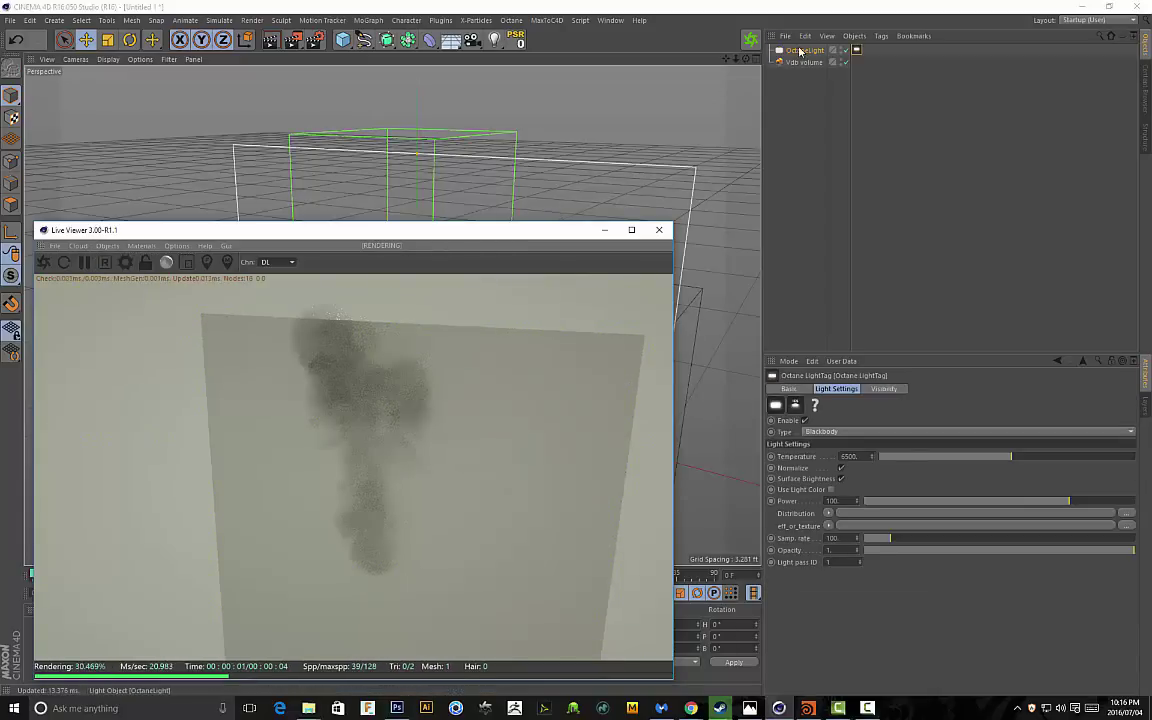
click(800, 51)
scroll(517, 147, down, 4)
drag(453, 204, 590, 189)
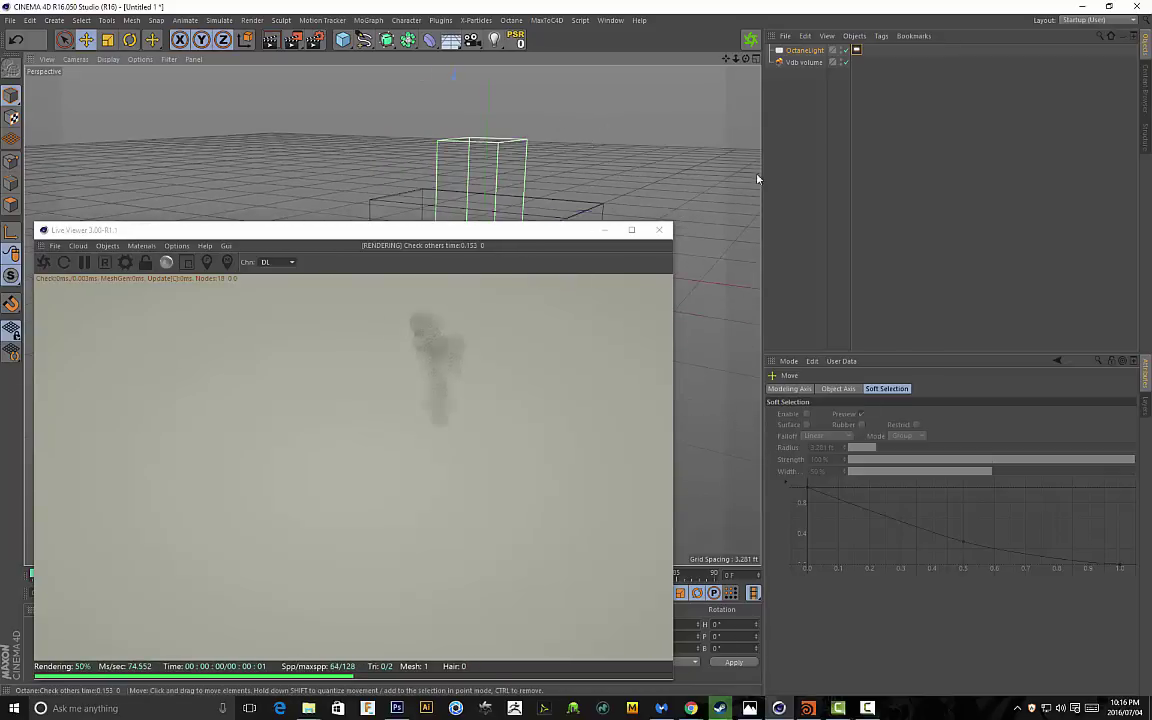
alt+middle_drag(515, 178, 468, 208)
scroll(581, 165, down, 3)
alt+middle_drag(658, 147, 635, 188)
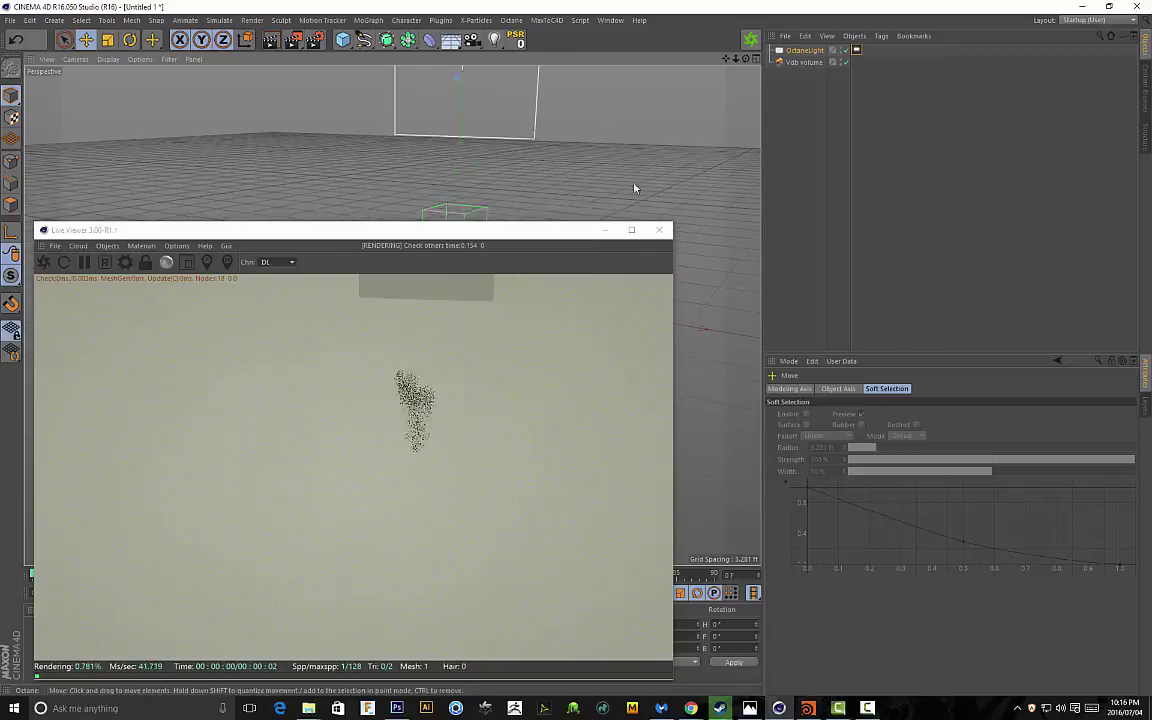
Set the Vdb volume's import unit to Hectometers and move the Live Viewer down to uncover the viewport
click(795, 62)
click(838, 485)
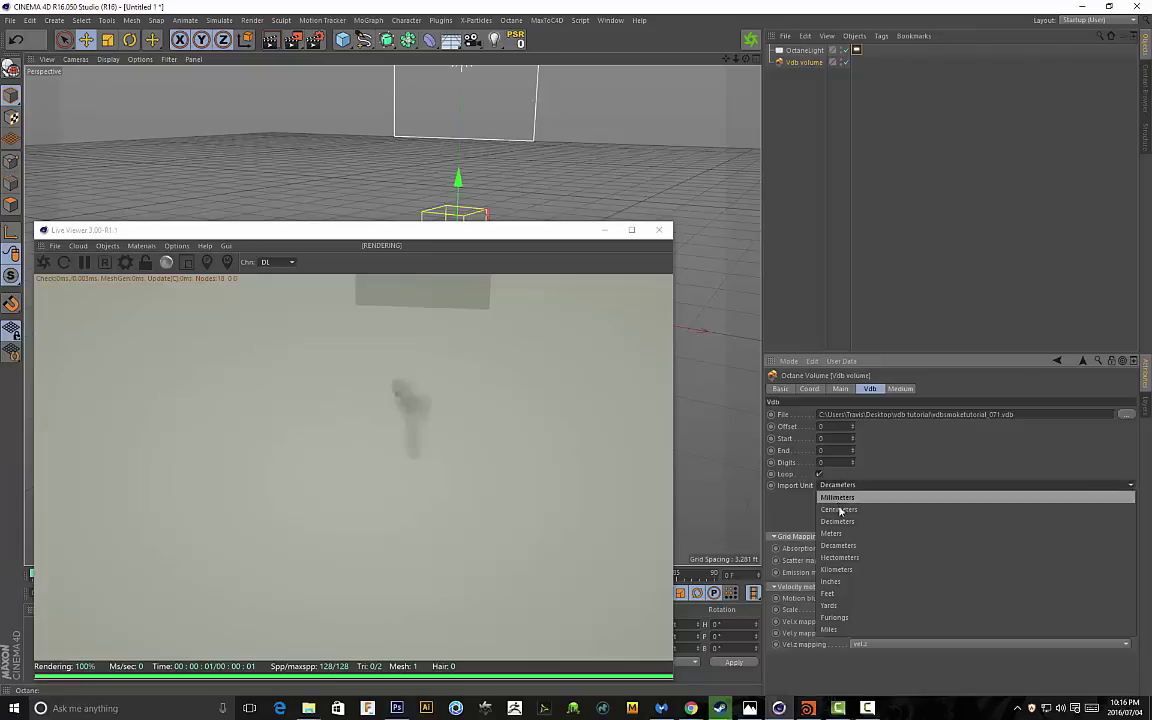
click(840, 557)
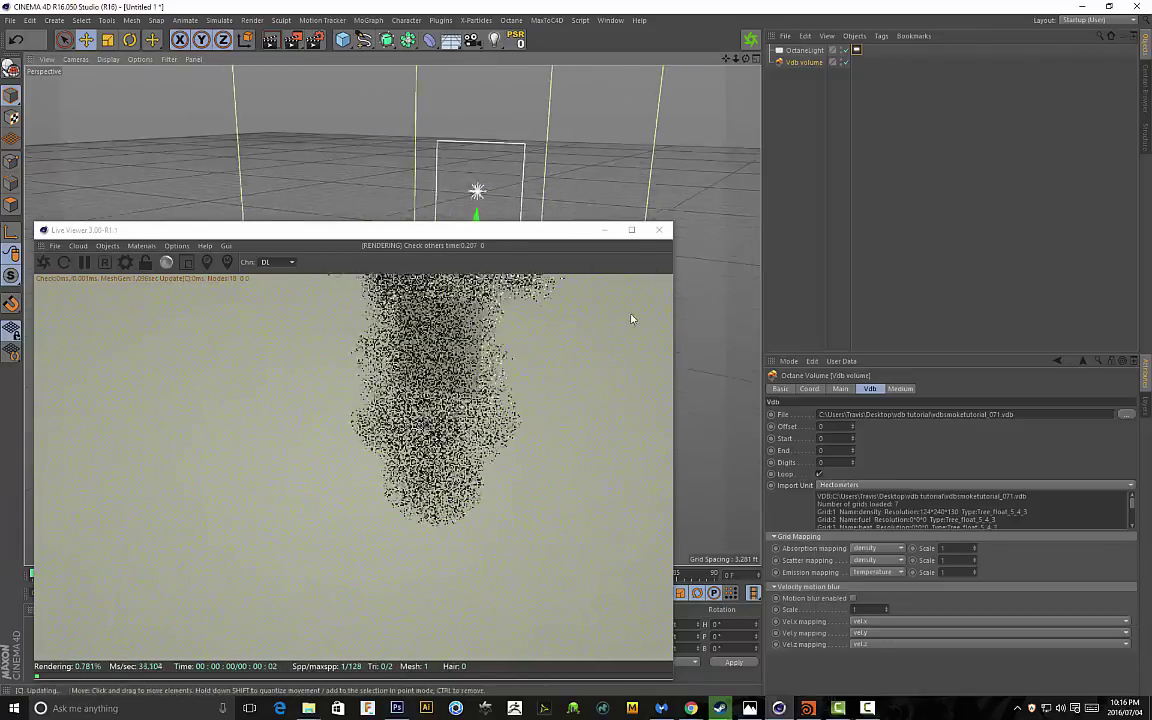
scroll(666, 112, down, 4)
alt+middle_drag(681, 154, 608, 177)
scroll(643, 182, down, 3)
drag(490, 234, 502, 430)
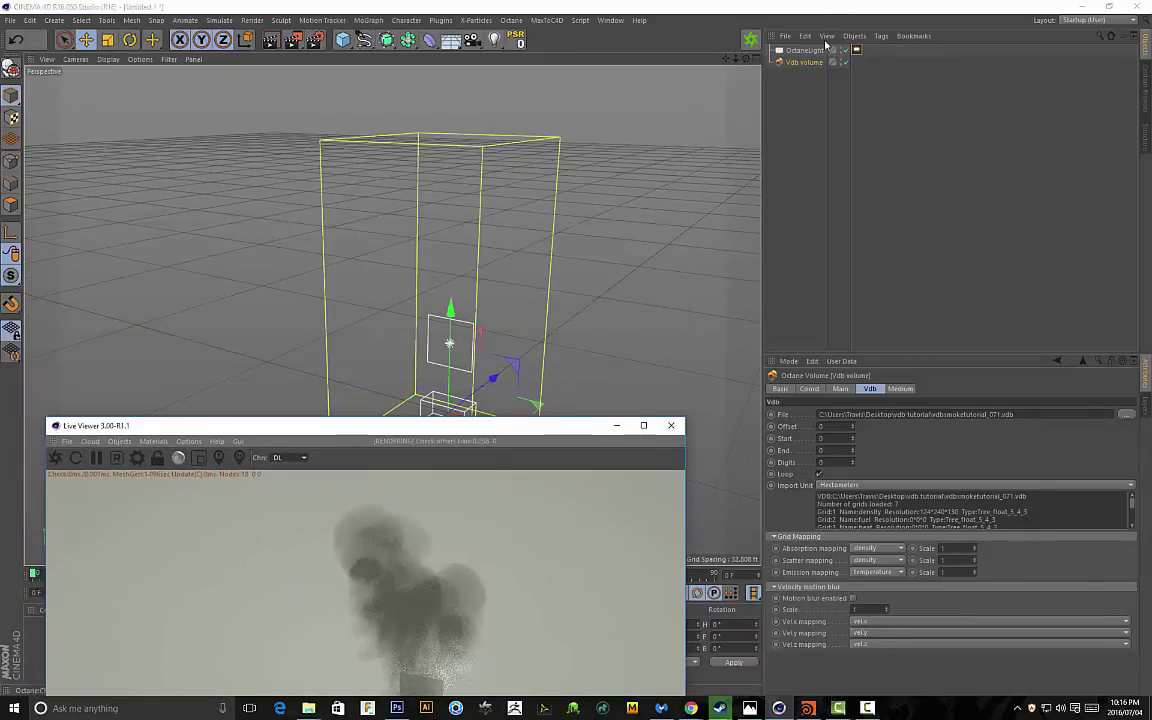
Move the area light above and behind the enlarged volume, to about Y 40.6 ft and Z -20.2 ft
click(804, 50)
scroll(502, 322, down, 2)
drag(499, 319, 431, 360)
drag(575, 349, 391, 314)
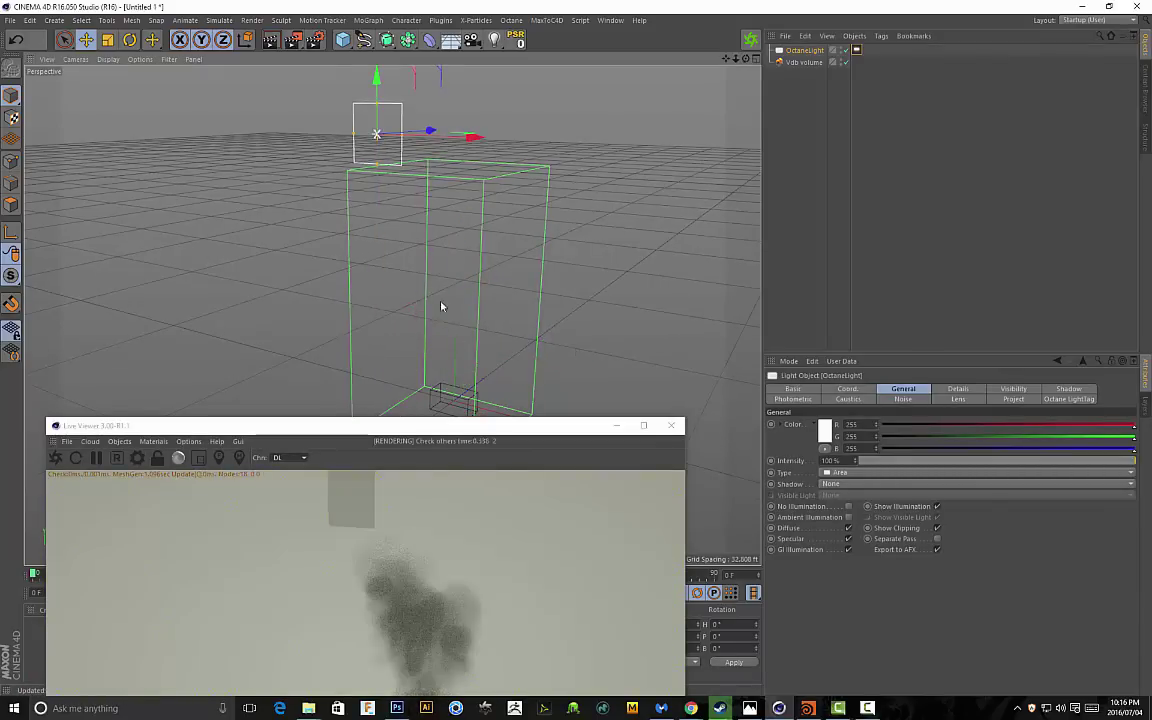
Tilt the area light to about -54° pitch towards the smoke and scale it up to several times its size
key(r)
drag(347, 169, 398, 147)
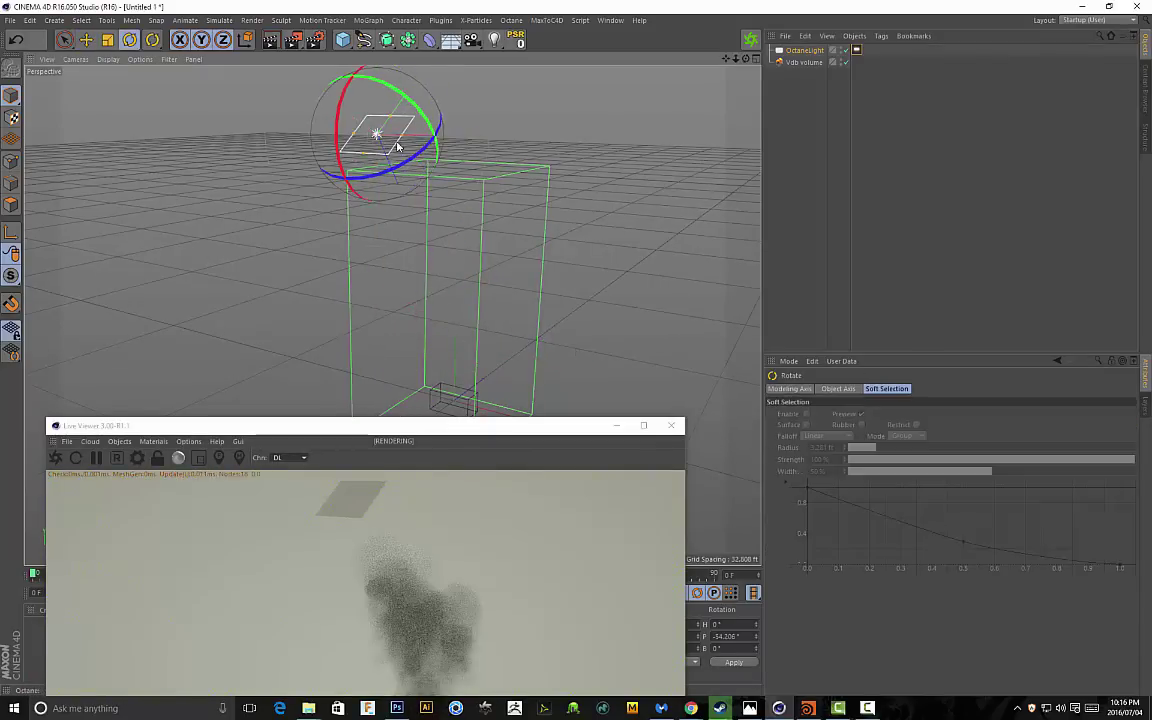
key(t)
mouse_move(523, 132)
mouse_down()
mouse_move(612, 140)
mouse_move(512, 129)
mouse_up()
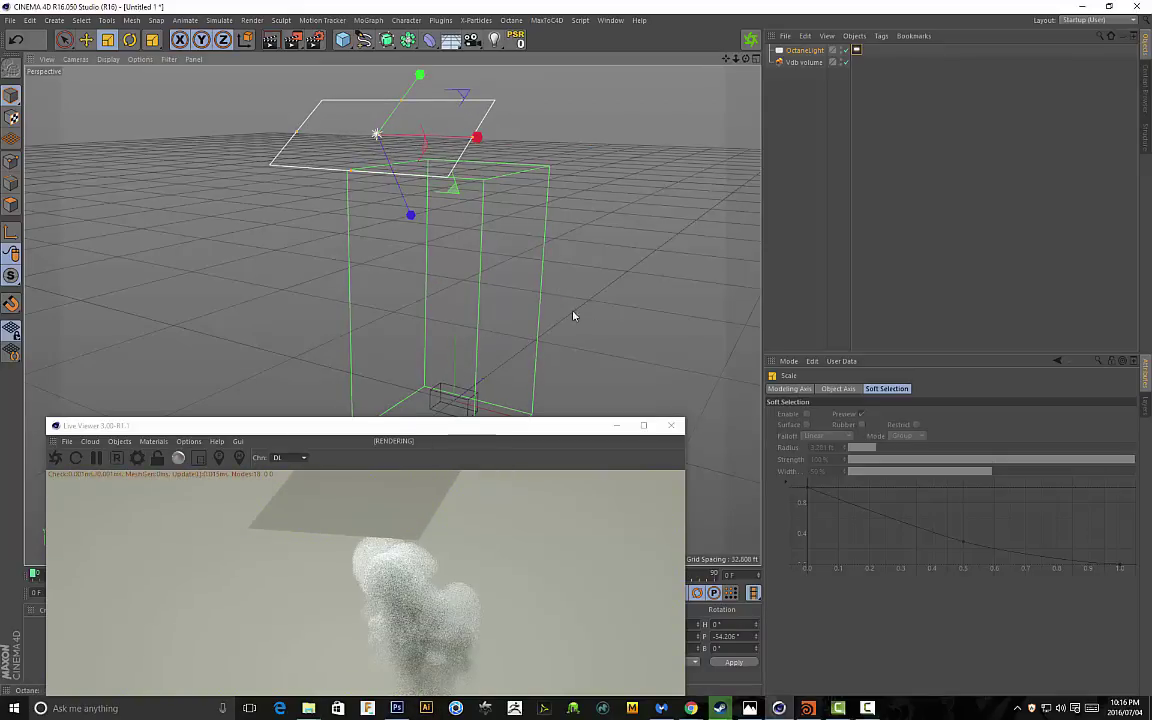
Shrink the Live Viewer and place it beside the smoke volume, clear of the object list and attributes
alt+drag(541, 288, 531, 263)
drag(165, 425, 547, 96)
drag(428, 105, 700, 244)
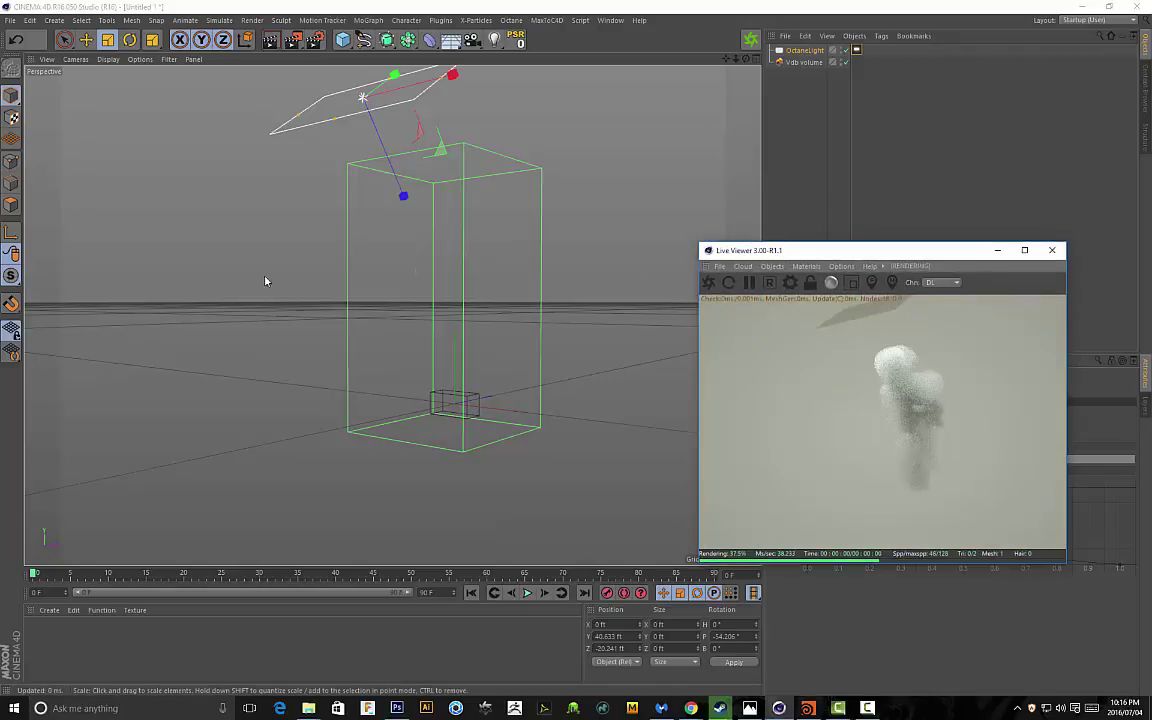
drag(874, 247, 186, 348)
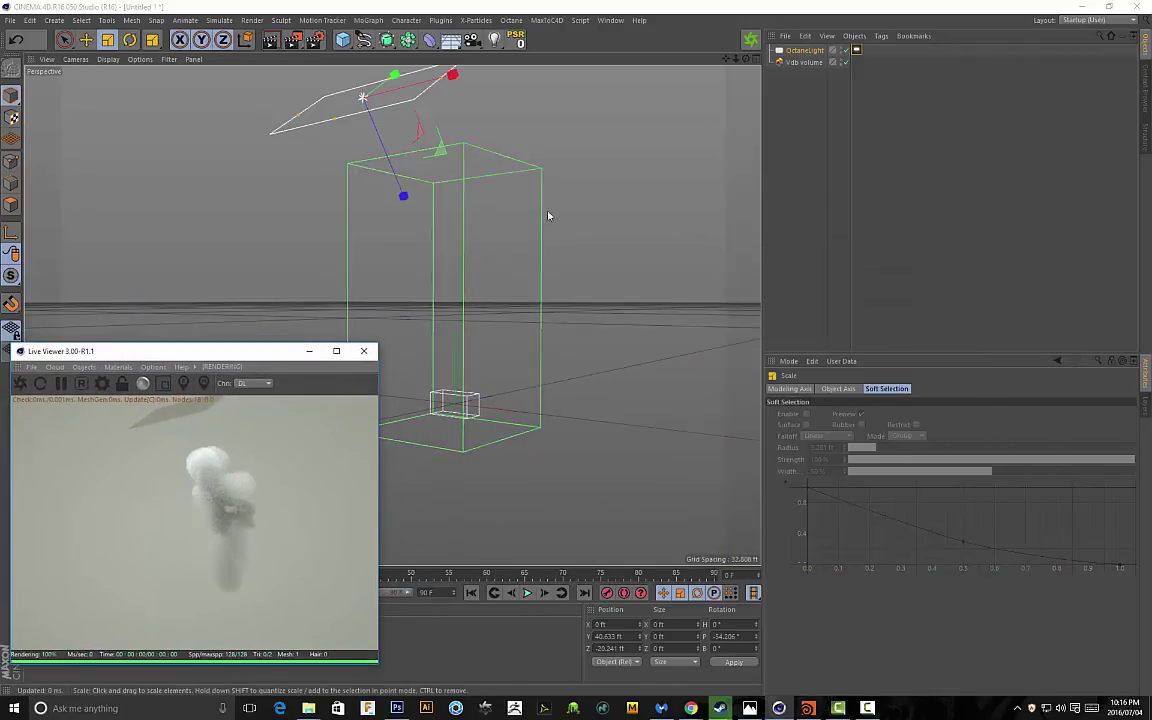
Rotate the area light to about -93° pitch and centre it over the volume at about Y 54 ft
alt+drag(548, 213, 401, 213)
alt+drag(167, 184, 430, 185)
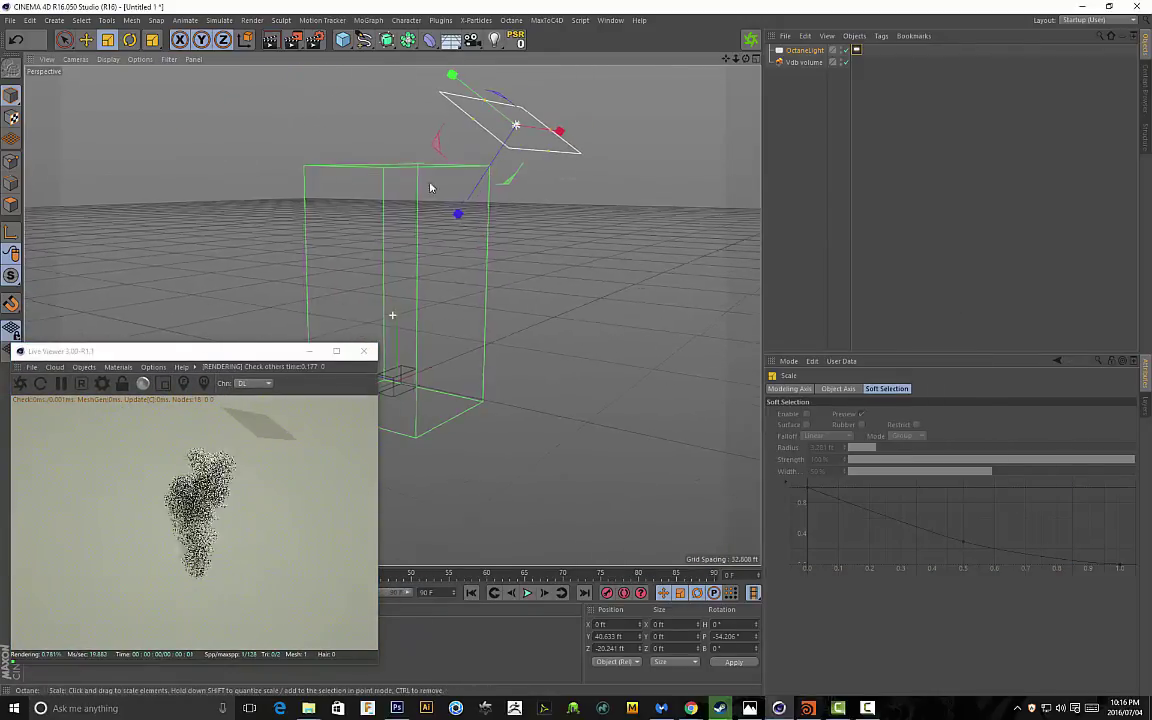
alt+drag(569, 283, 515, 247)
key(r)
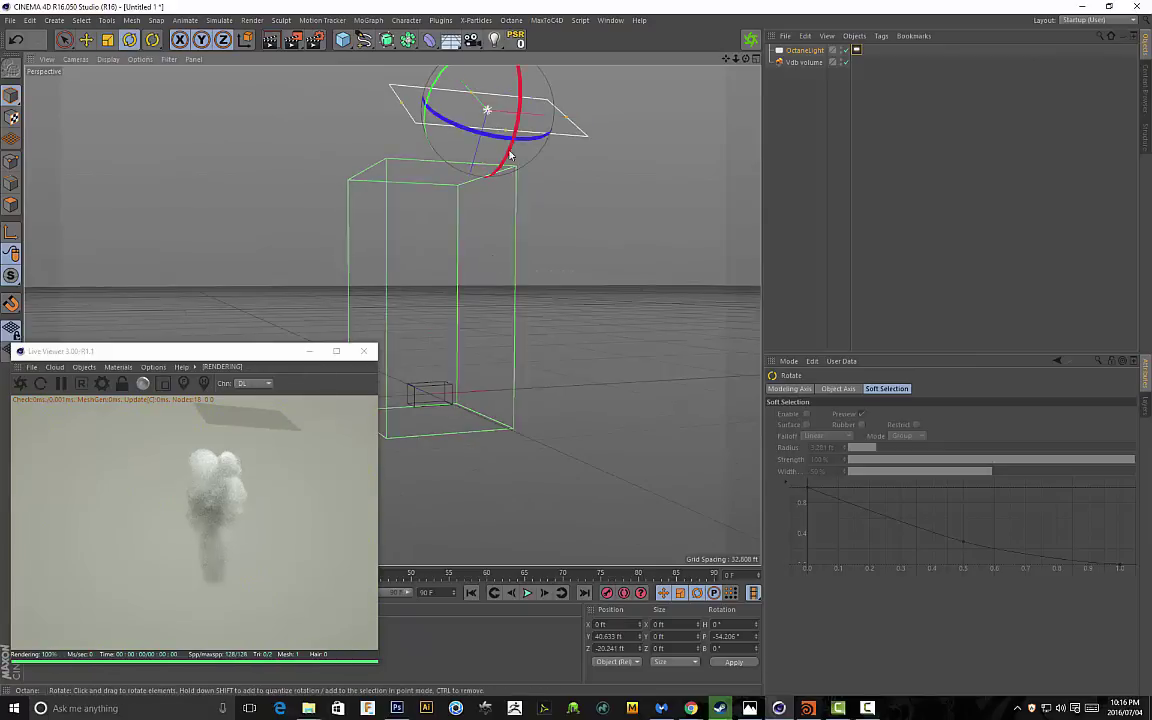
drag(510, 155, 532, 124)
key(e)
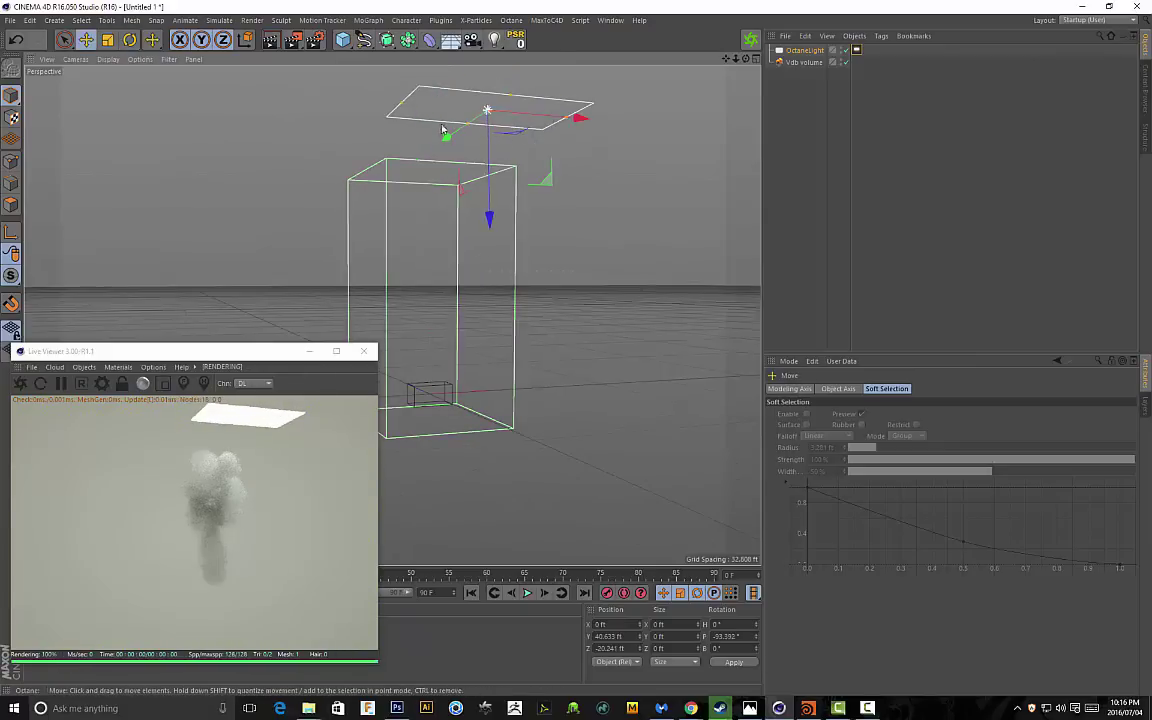
drag(447, 136, 393, 155)
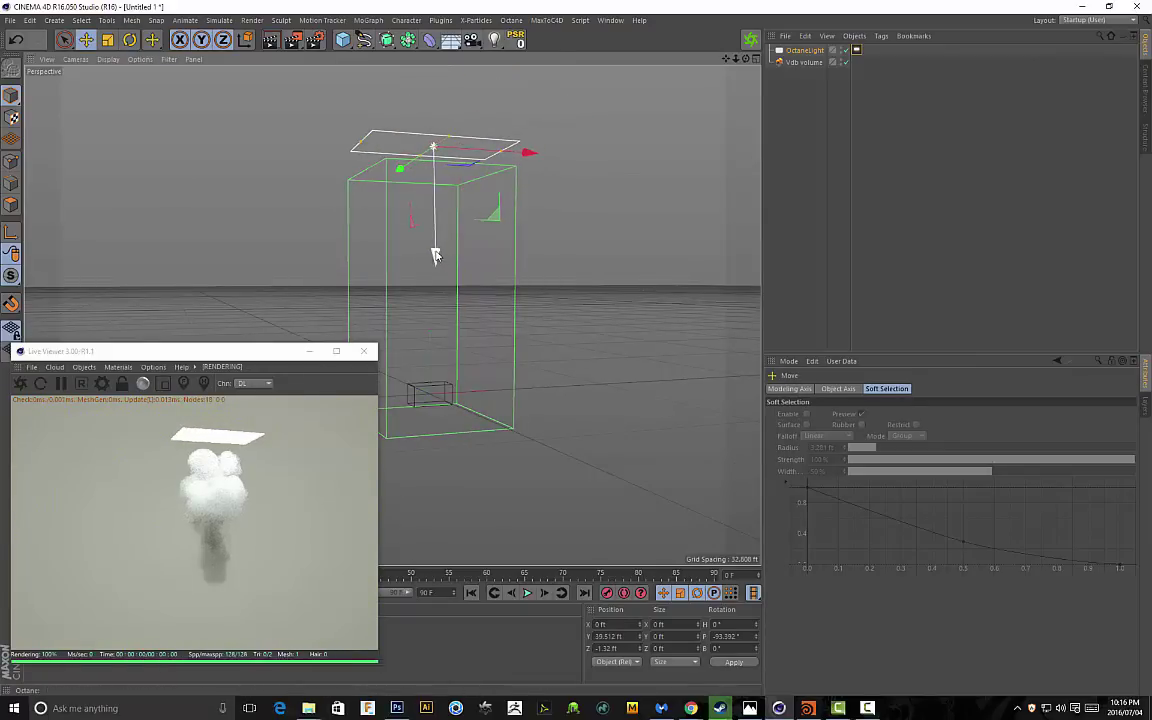
drag(435, 255, 434, 162)
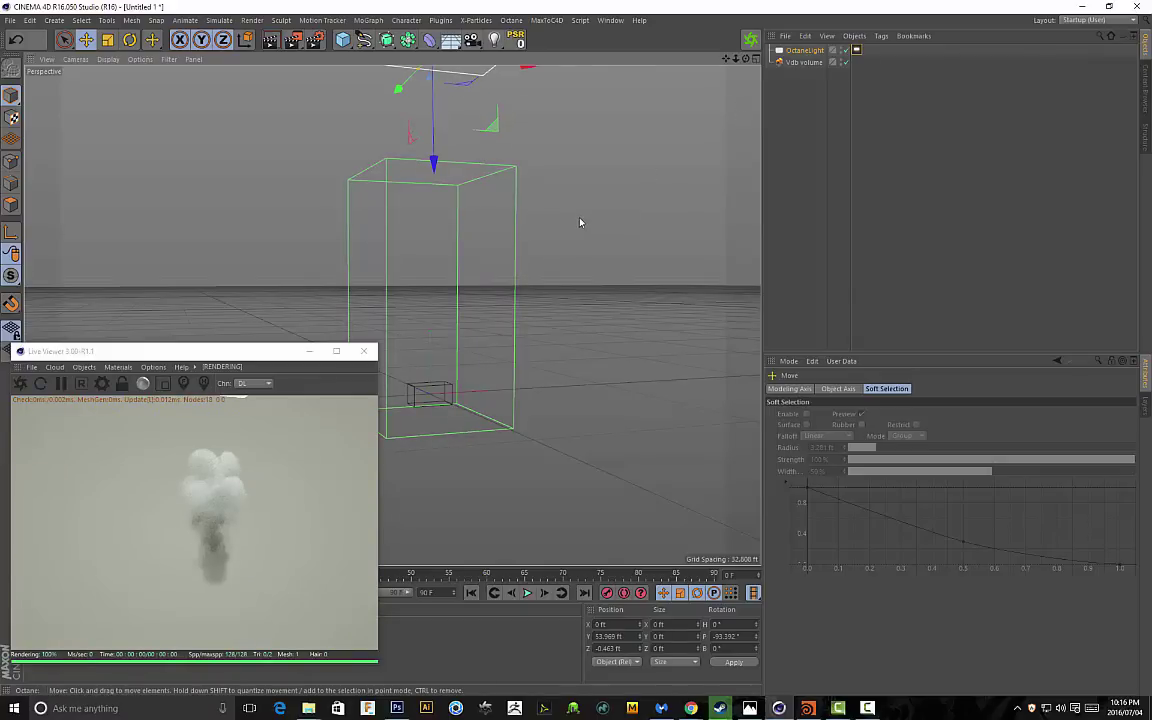
Add an Octane Daylight to the scene
alt+drag(528, 250, 412, 237)
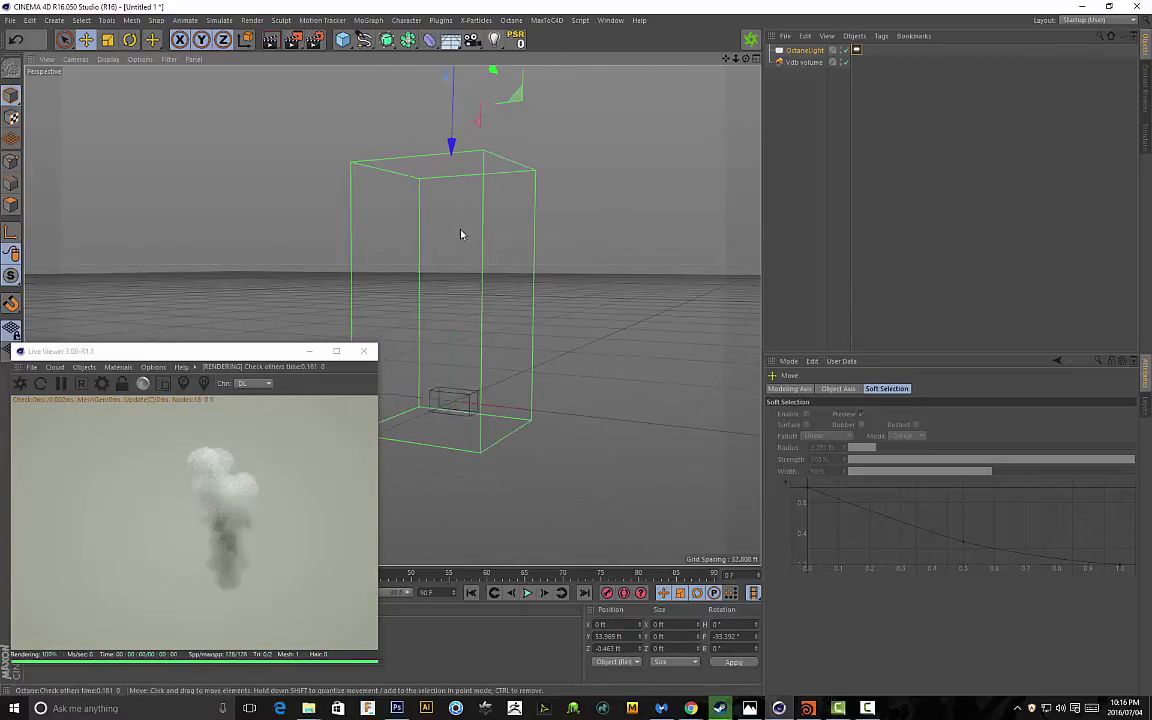
alt+right_drag(460, 231, 571, 327)
alt+drag(391, 314, 591, 316)
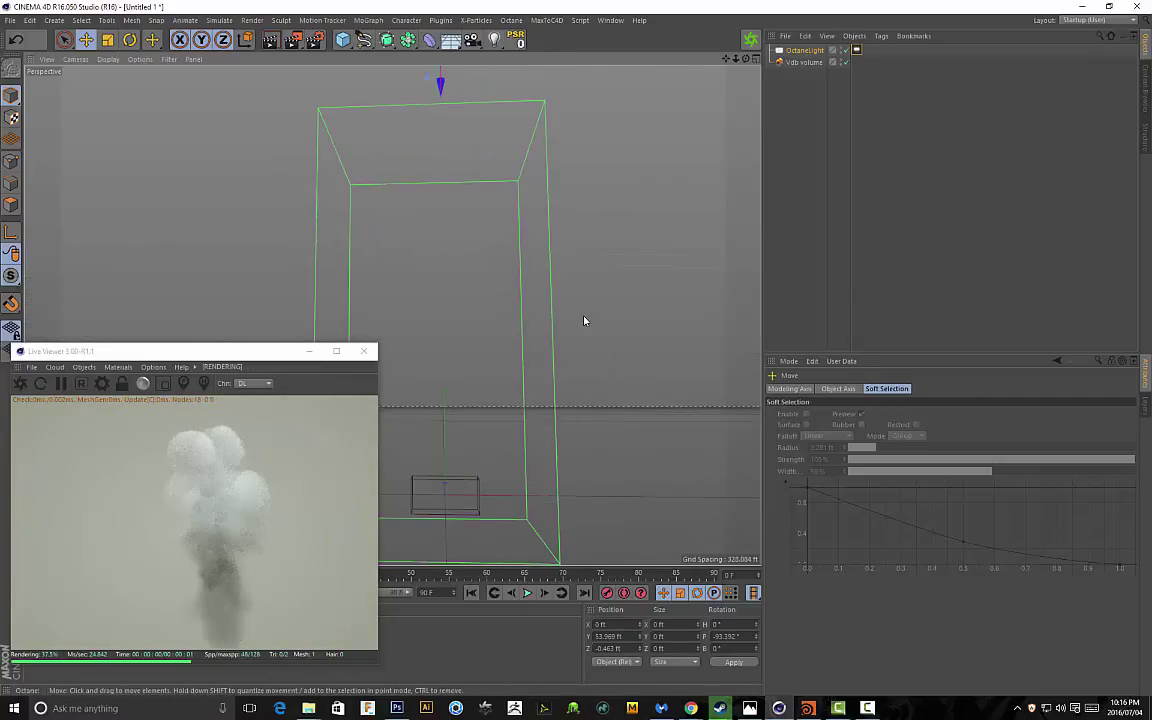
mouse_move(476, 208)
alt+mouse_down()
mouse_move(447, 252)
mouse_move(491, 249)
mouse_move(489, 209)
alt+mouse_up()
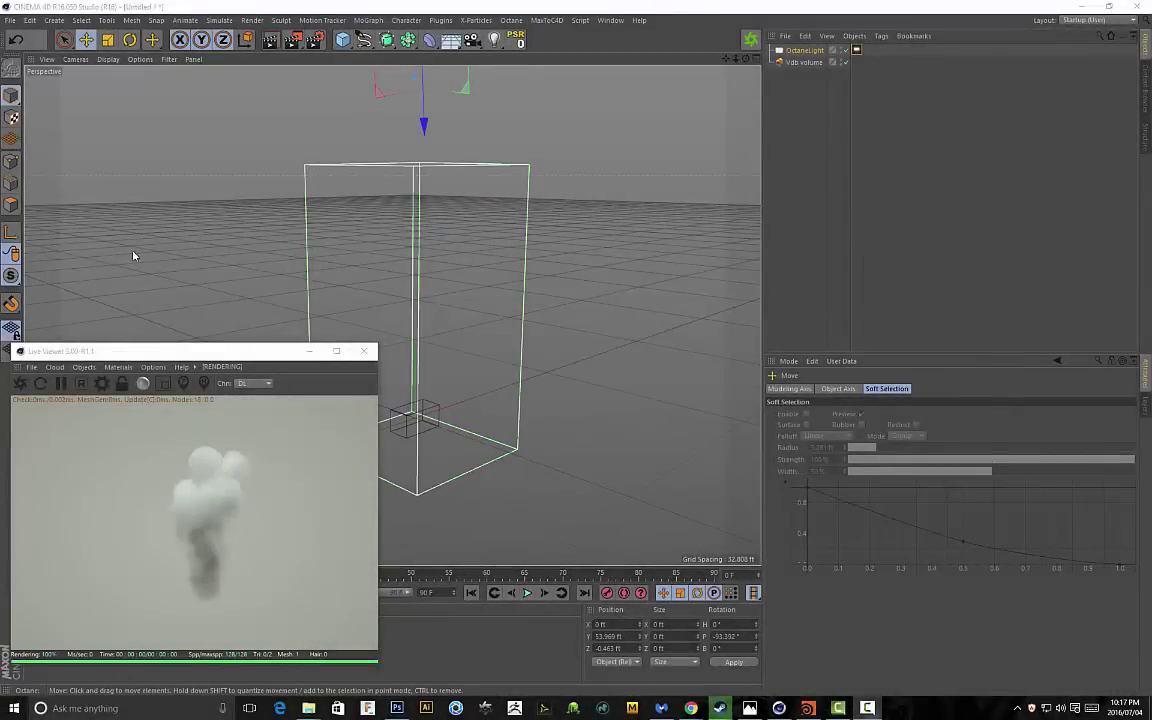
click(838, 50)
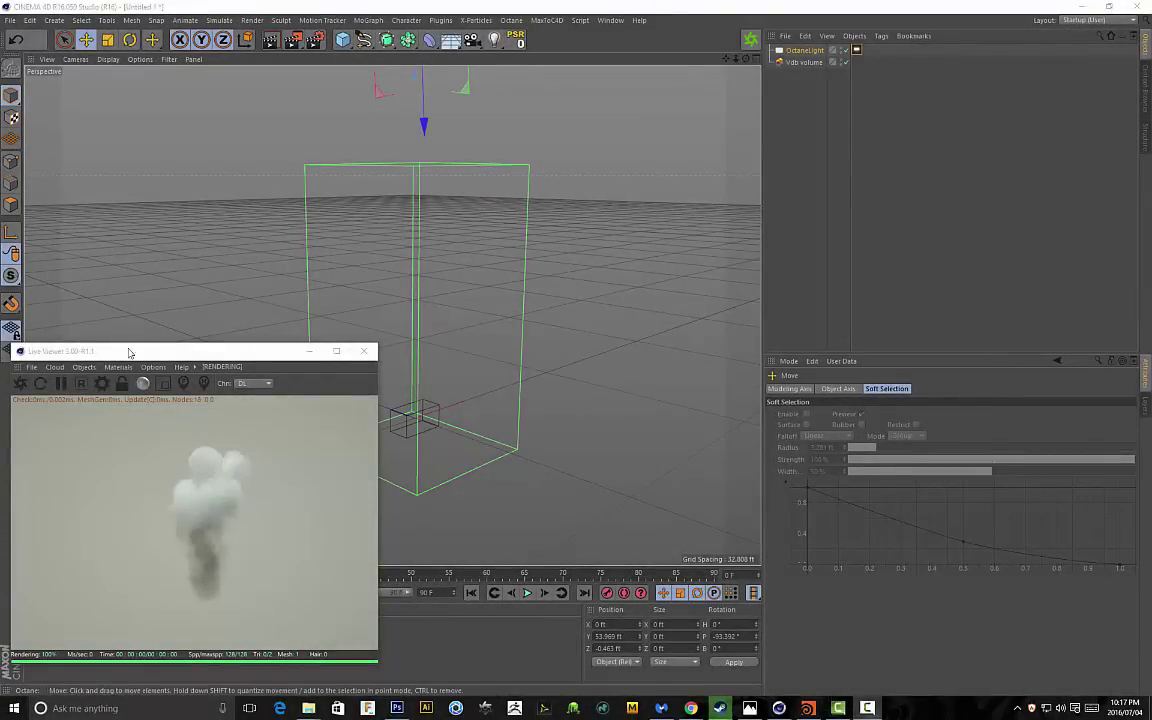
click(84, 367)
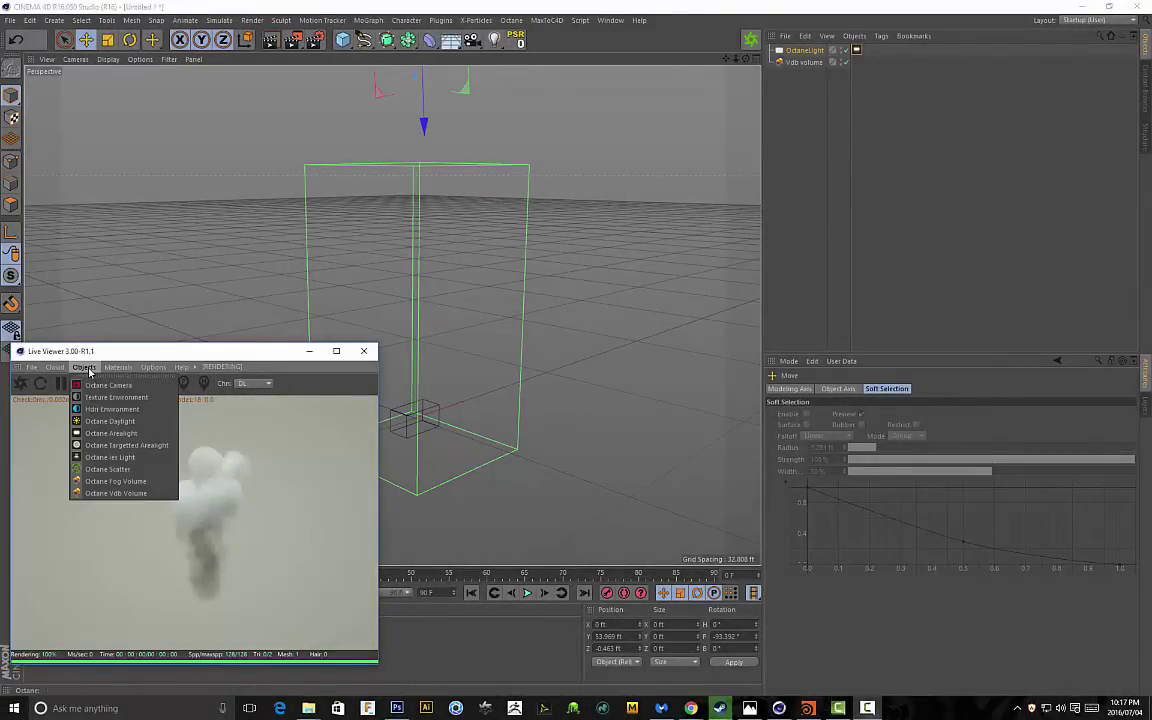
click(103, 423)
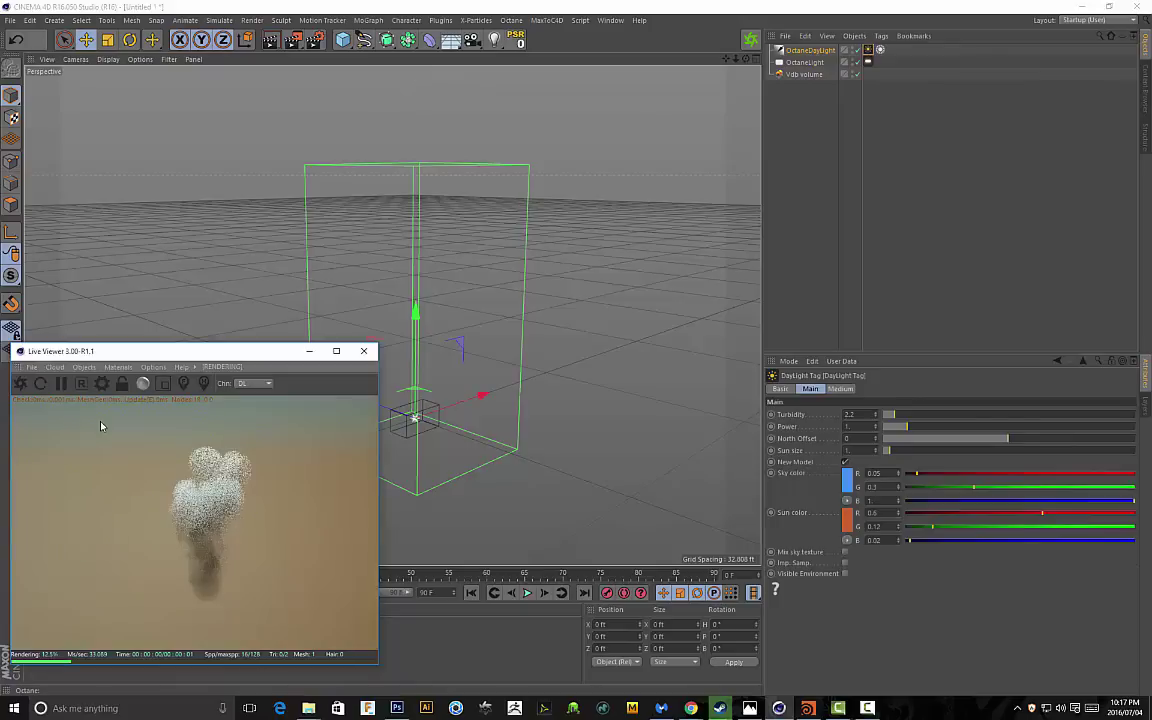
Rotate the Octane Daylight to about 31.8° pitch so the environment goes dark
click(808, 65)
click(818, 51)
key(r)
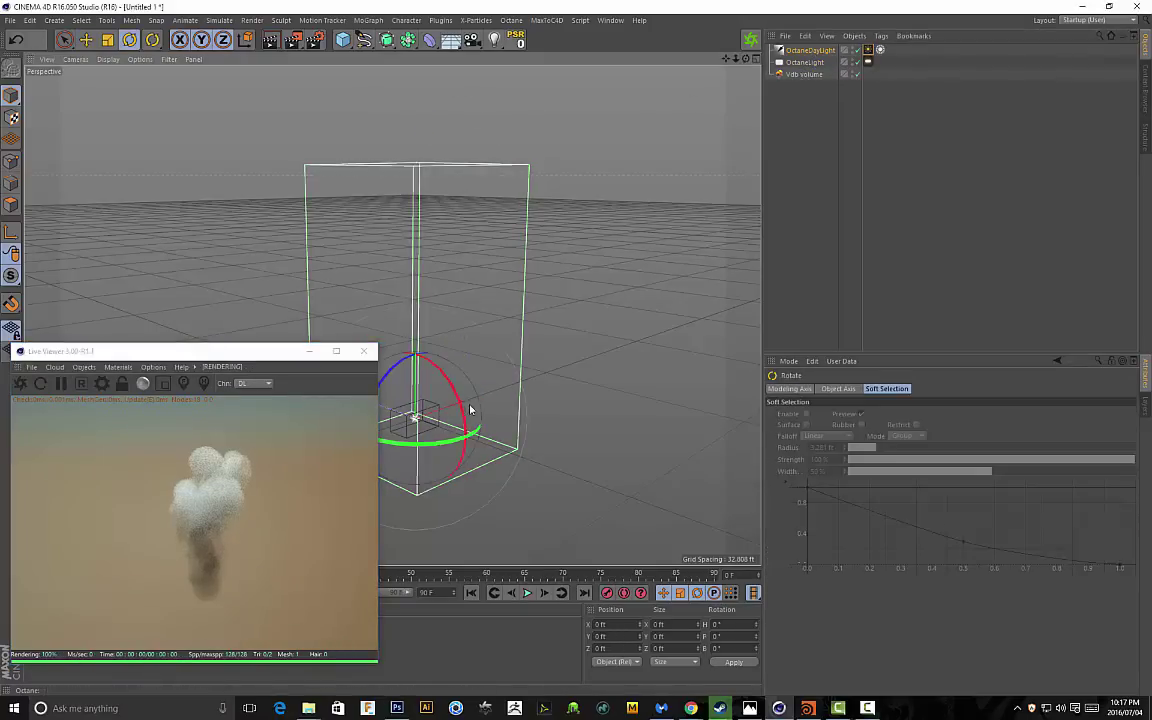
drag(463, 408, 490, 442)
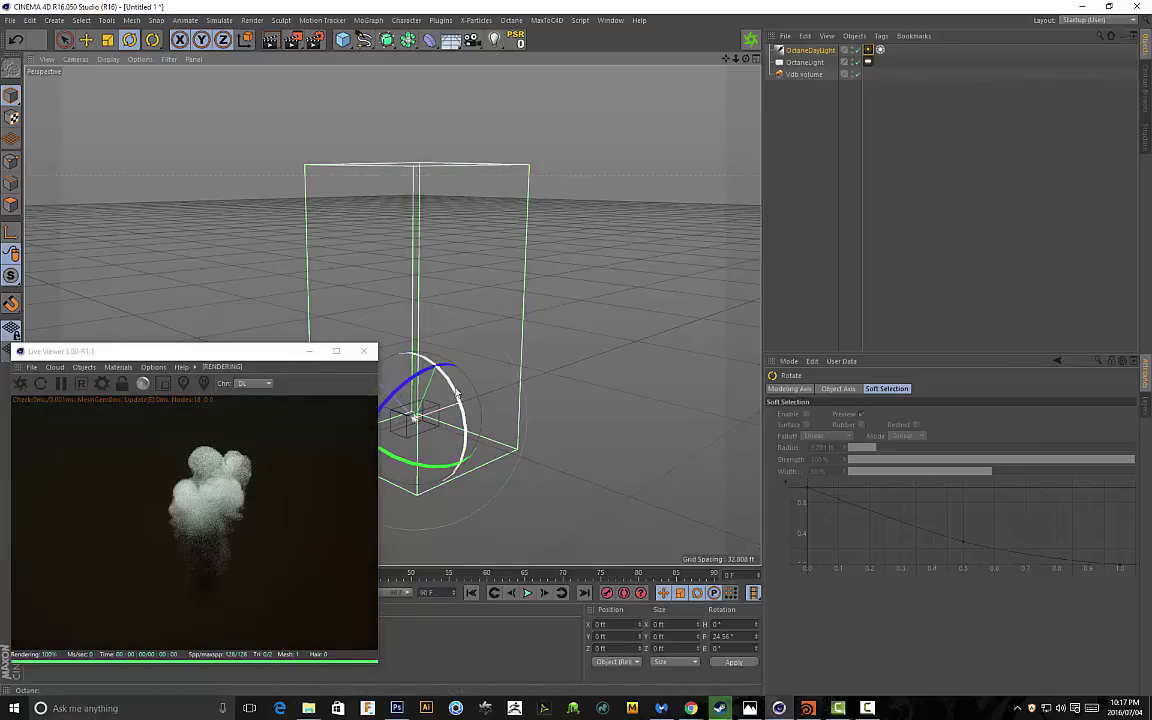
drag(458, 393, 418, 357)
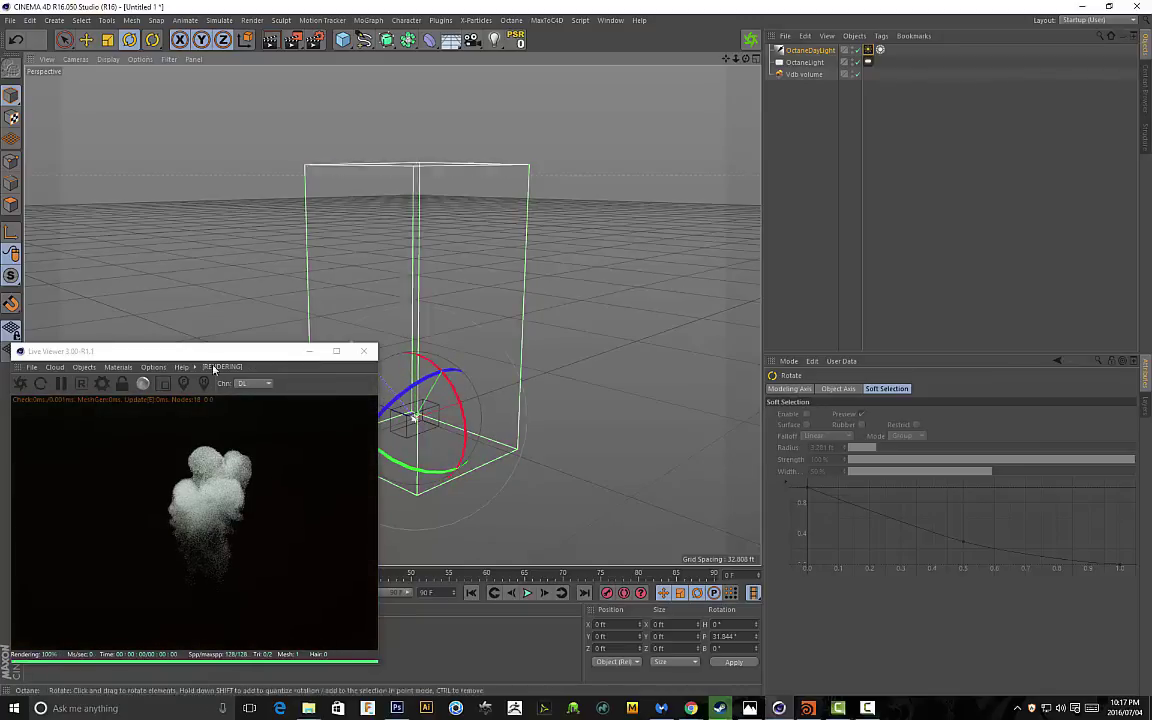
Tilt the Octane area light to about -110° pitch and shift it to one side of the volume at about X 16.7 ft
alt+drag(553, 396, 437, 298)
alt+middle_drag(576, 309, 537, 290)
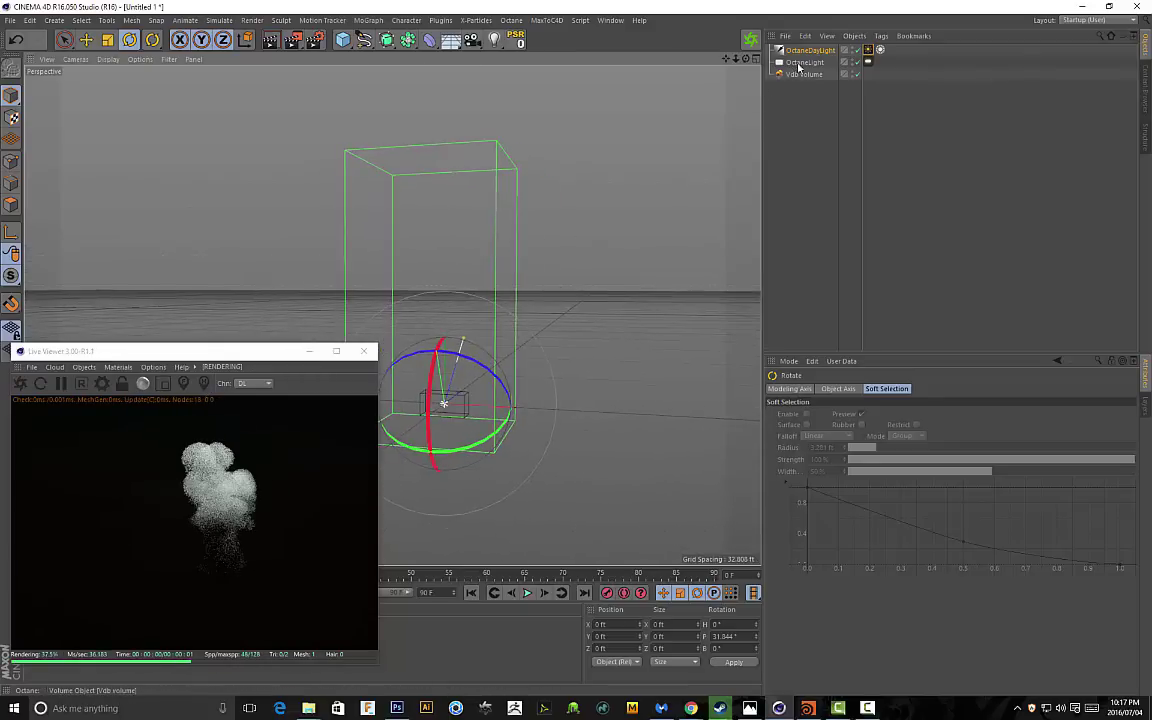
click(799, 63)
alt+right_drag(558, 137, 540, 293)
alt+middle_drag(540, 293, 522, 404)
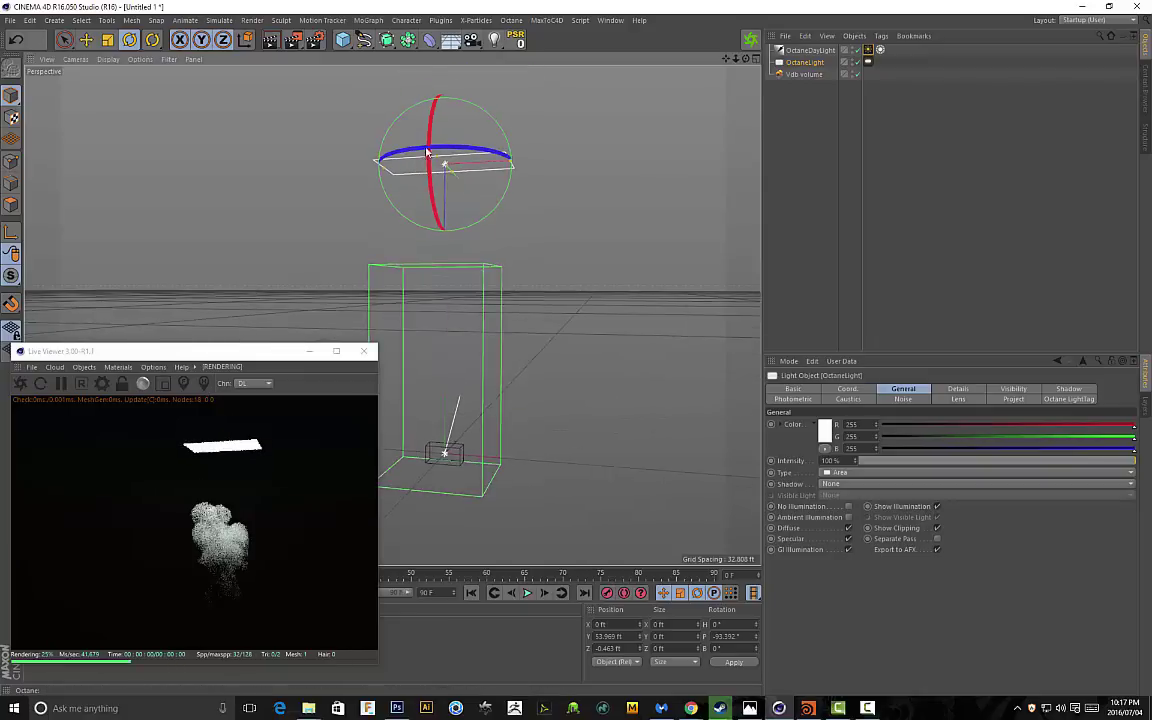
key(e)
drag(553, 177, 586, 249)
key(r)
key(e)
drag(483, 231, 584, 270)
key(r)
key(e)
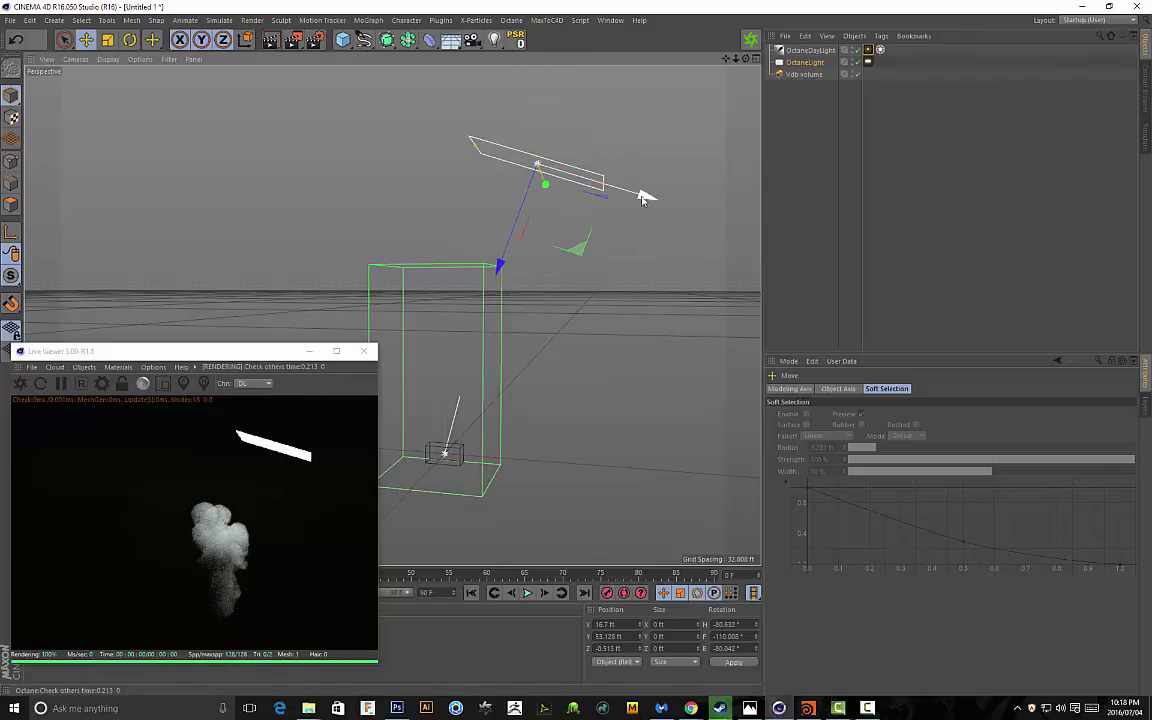
Move the tilted area light back towards the volume and raise it, to about X 8.9 ft and Y 58 ft
drag(643, 198, 459, 255)
alt+drag(569, 394, 558, 365)
alt+right_drag(548, 417, 548, 464)
alt+middle_drag(552, 436, 582, 393)
alt+middle_drag(541, 236, 555, 345)
alt+right_drag(555, 345, 558, 298)
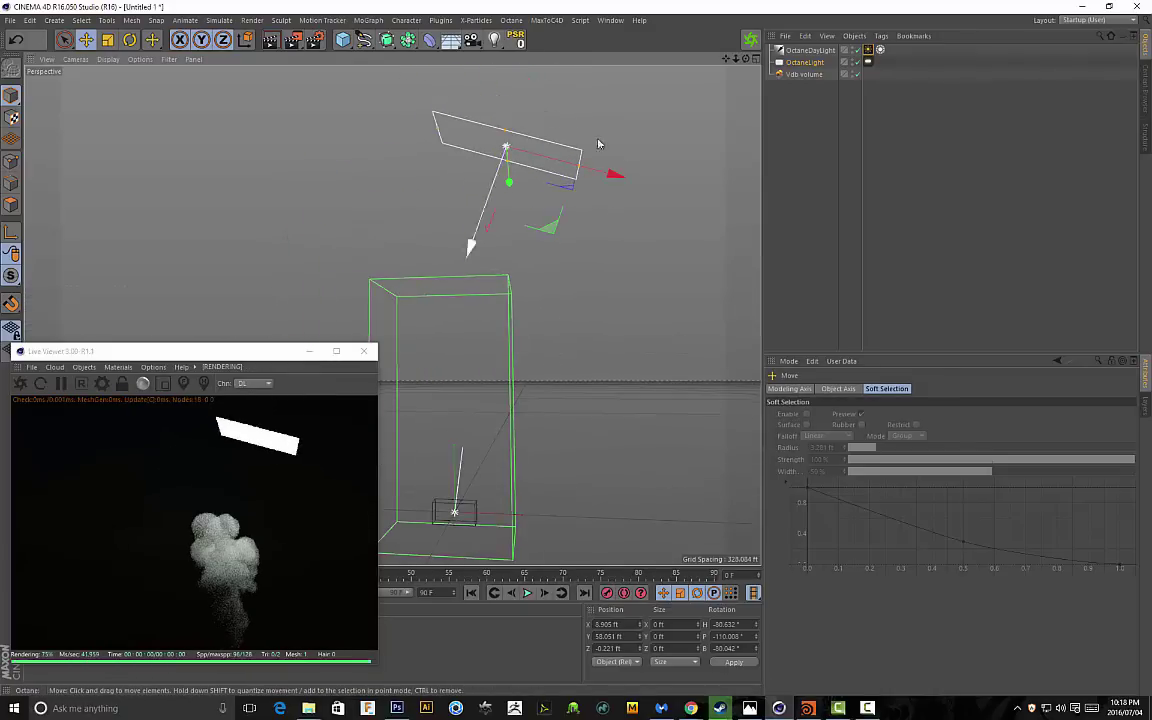
alt+drag(500, 245, 581, 265)
alt+middle_drag(584, 268, 638, 260)
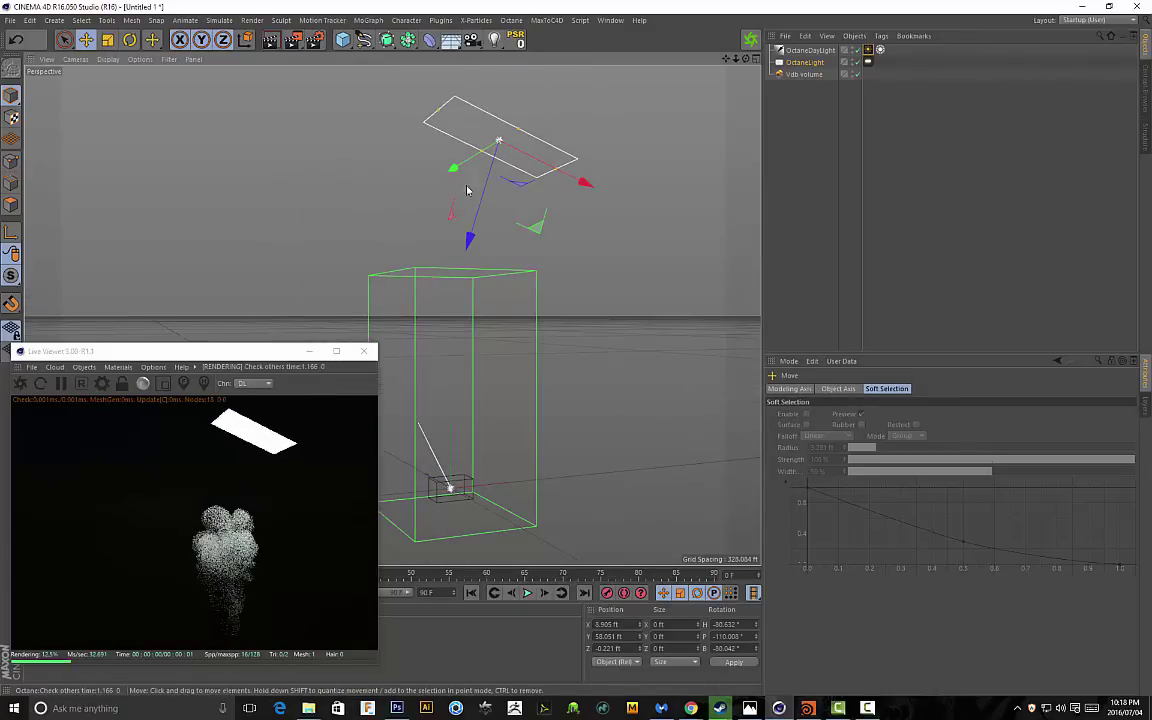
Turn off camera visibility in the area light's Octane light tag
click(869, 62)
click(884, 389)
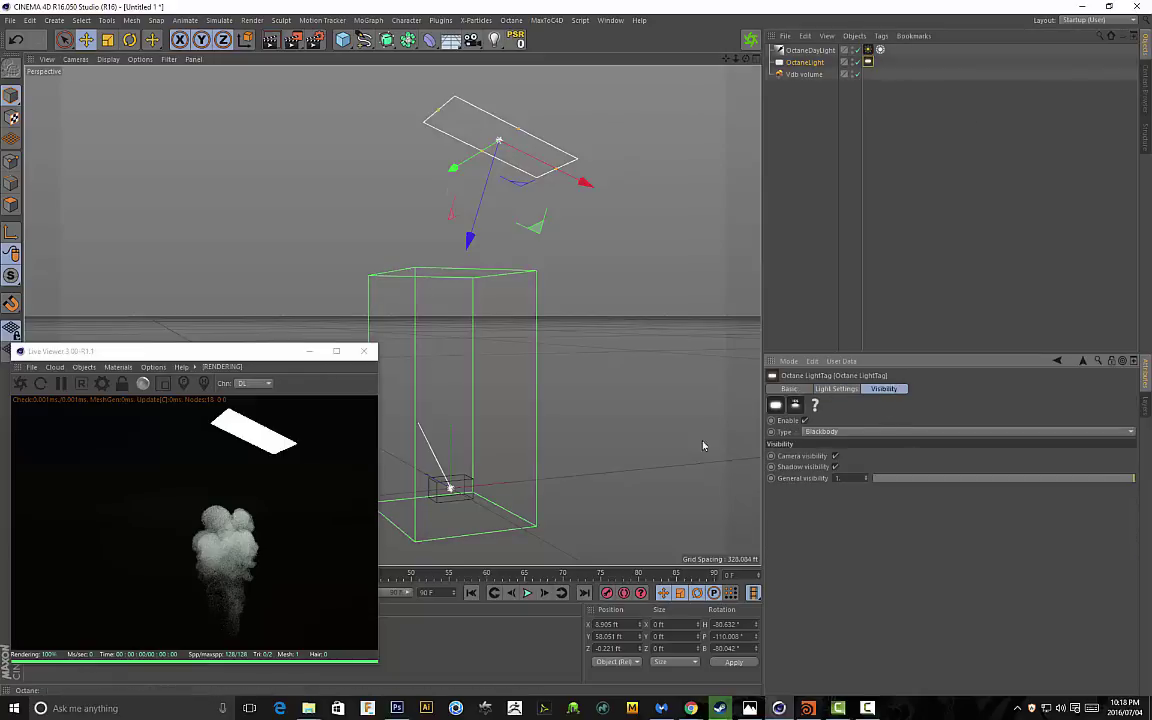
click(836, 457)
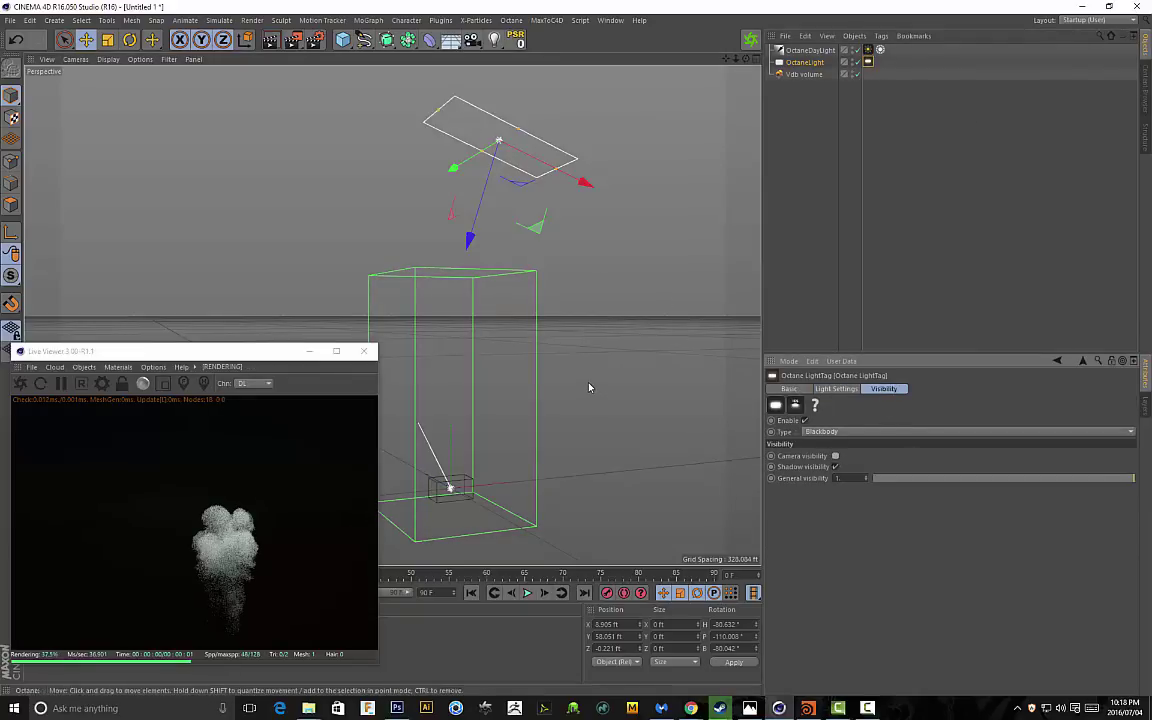
alt+drag(591, 387, 572, 317)
alt+drag(504, 504, 557, 381)
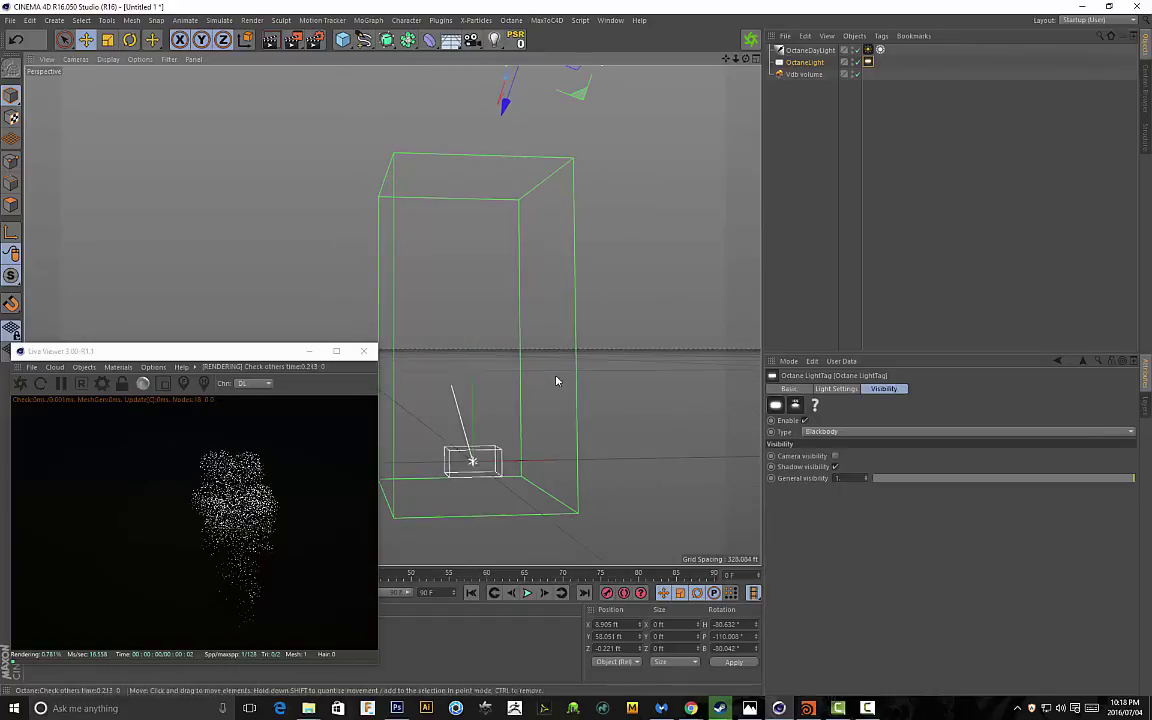
Open the VDB volume's Volume Medium settings and expand its Absorption, Scattering and Emission groups
click(803, 75)
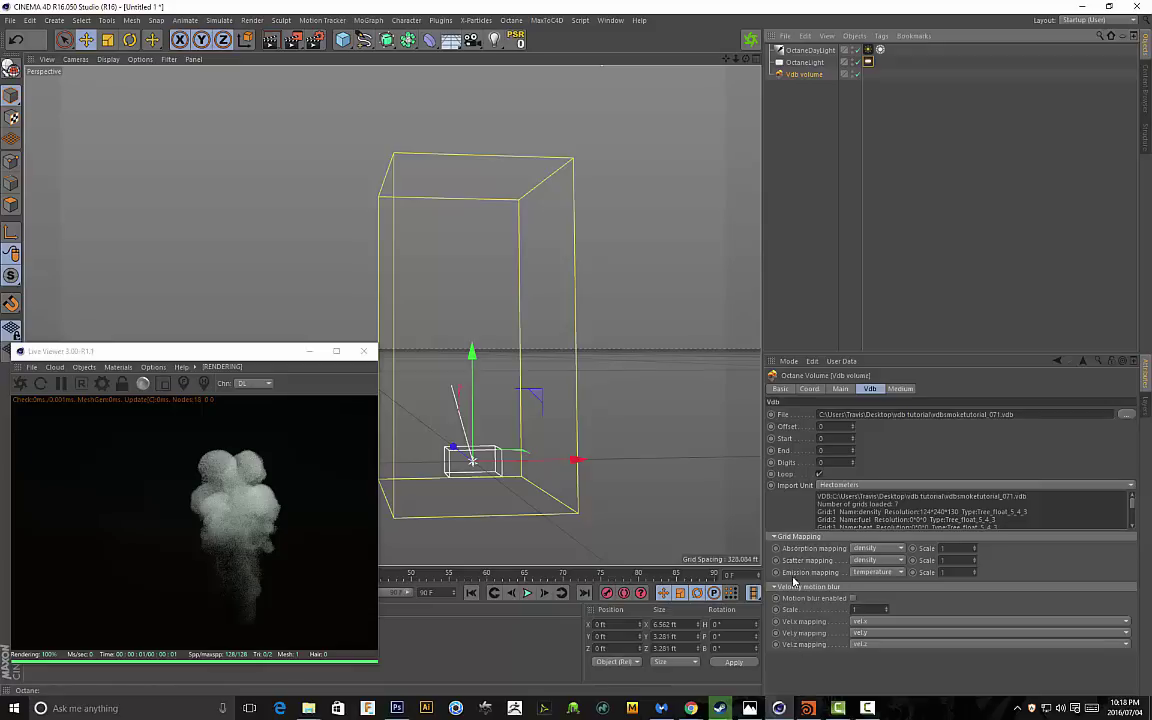
click(899, 389)
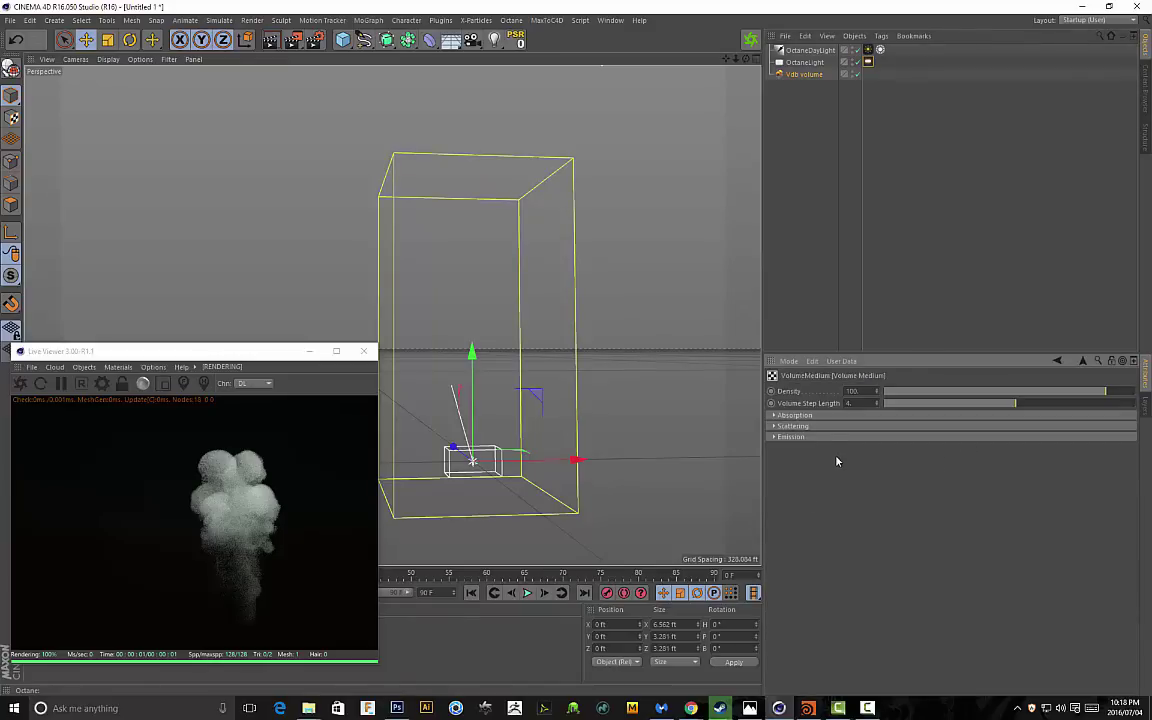
click(836, 456)
click(774, 501)
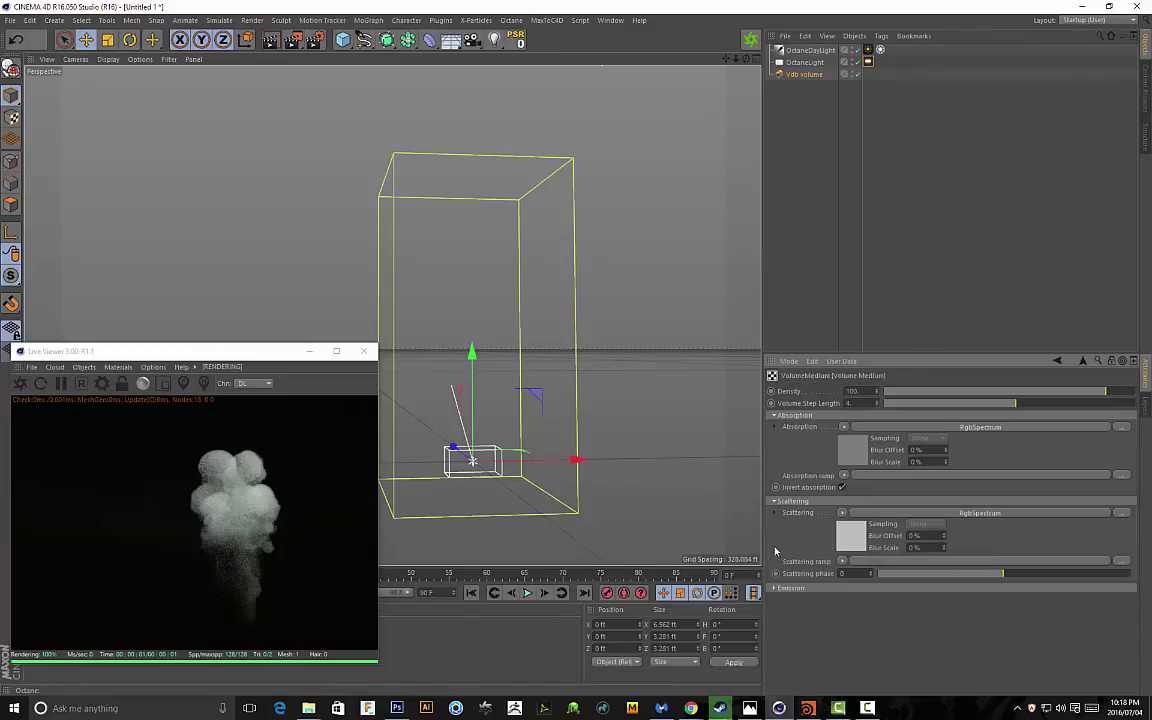
click(774, 588)
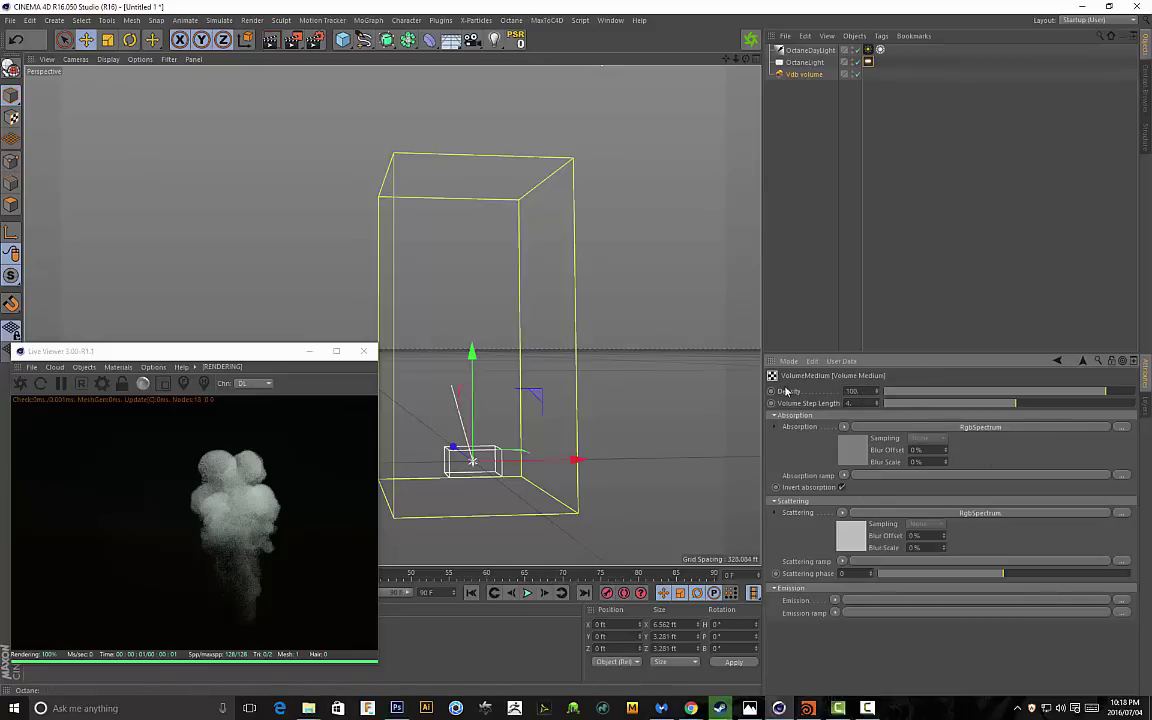
Try volume medium densities of about 0.07, 14.8 and 0.023 and compare the smoke from several angles
drag(1103, 395, 1005, 392)
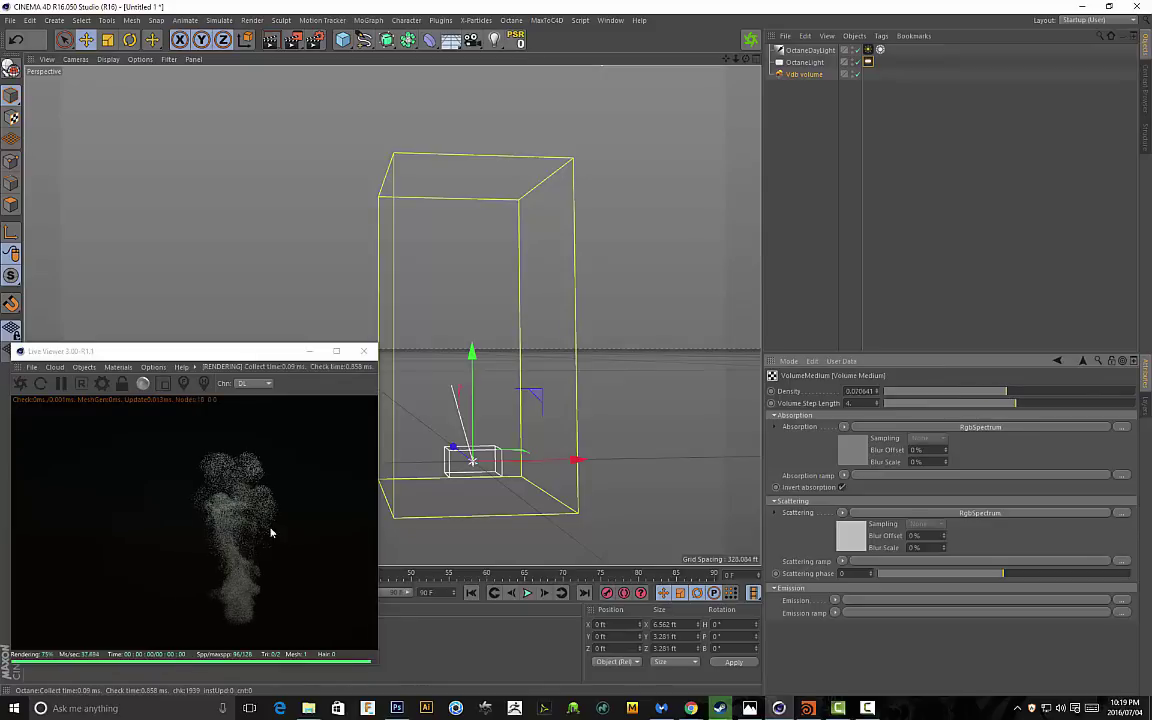
alt+right_drag(600, 475, 586, 379)
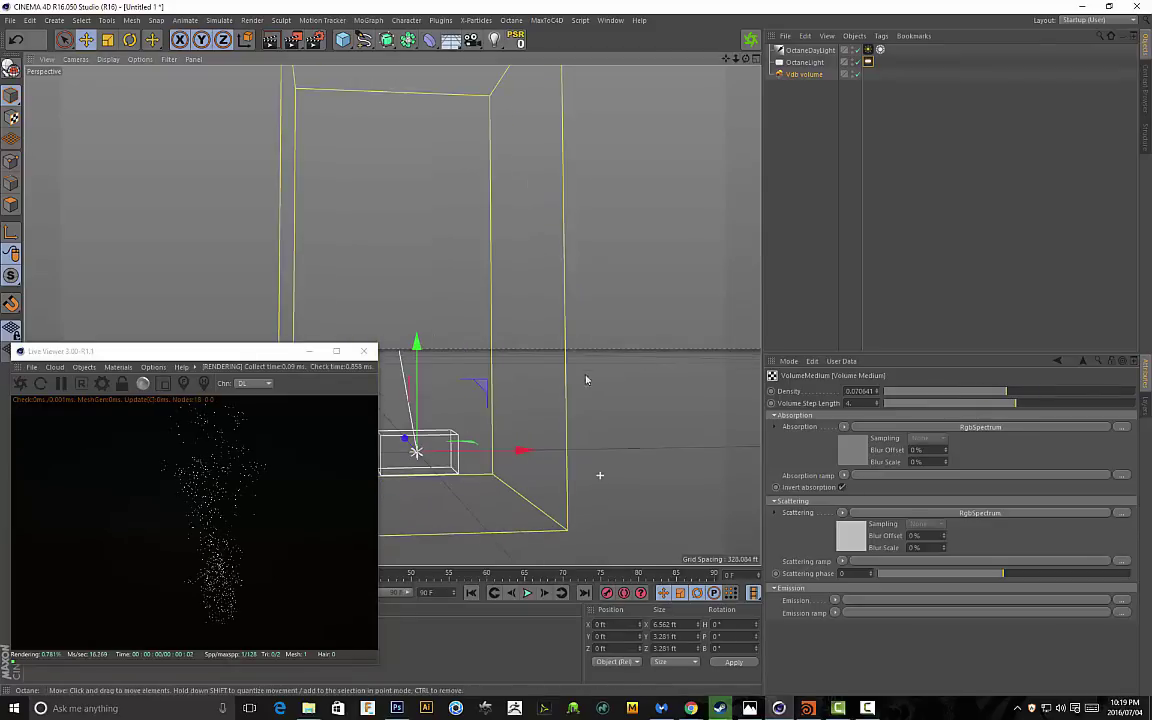
alt+middle_drag(592, 359, 523, 370)
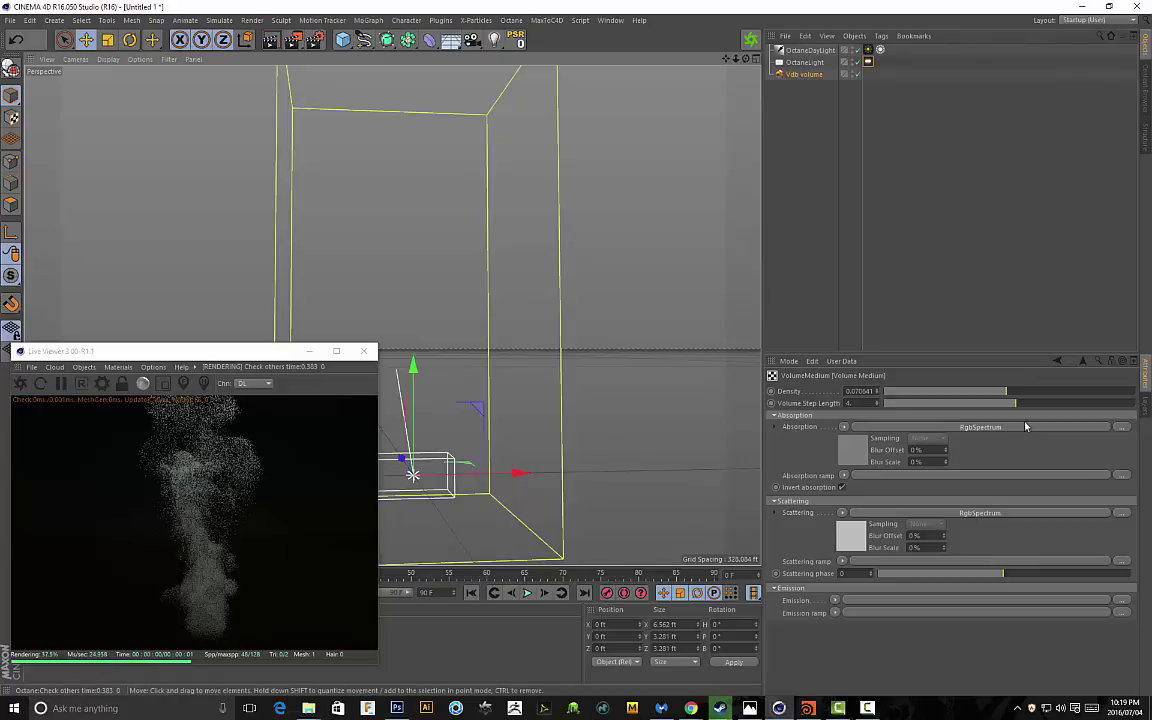
drag(1027, 392, 1080, 393)
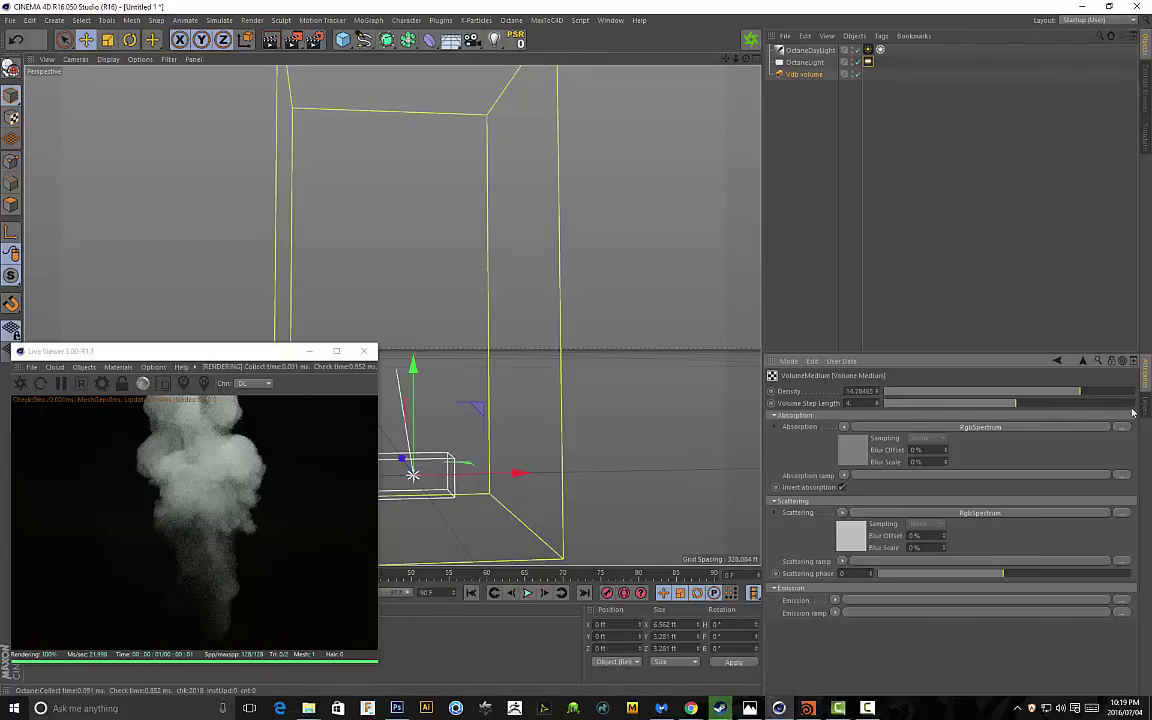
drag(1076, 392, 987, 395)
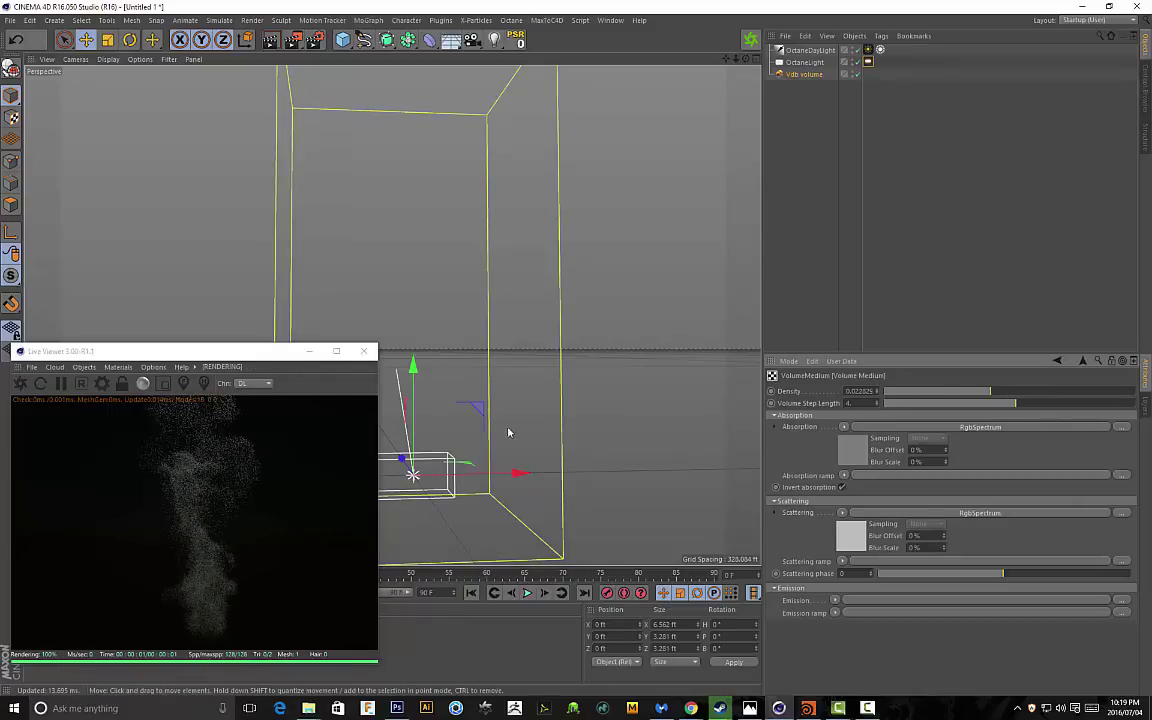
alt+middle_drag(511, 431, 545, 427)
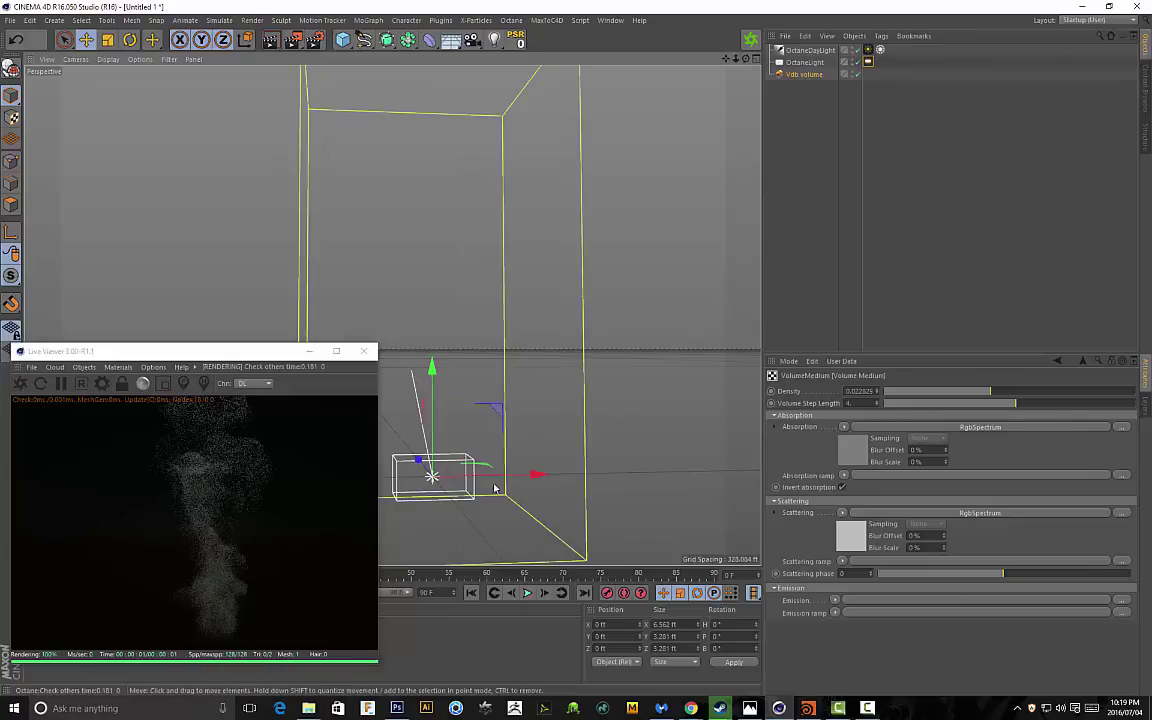
alt+drag(514, 354, 537, 360)
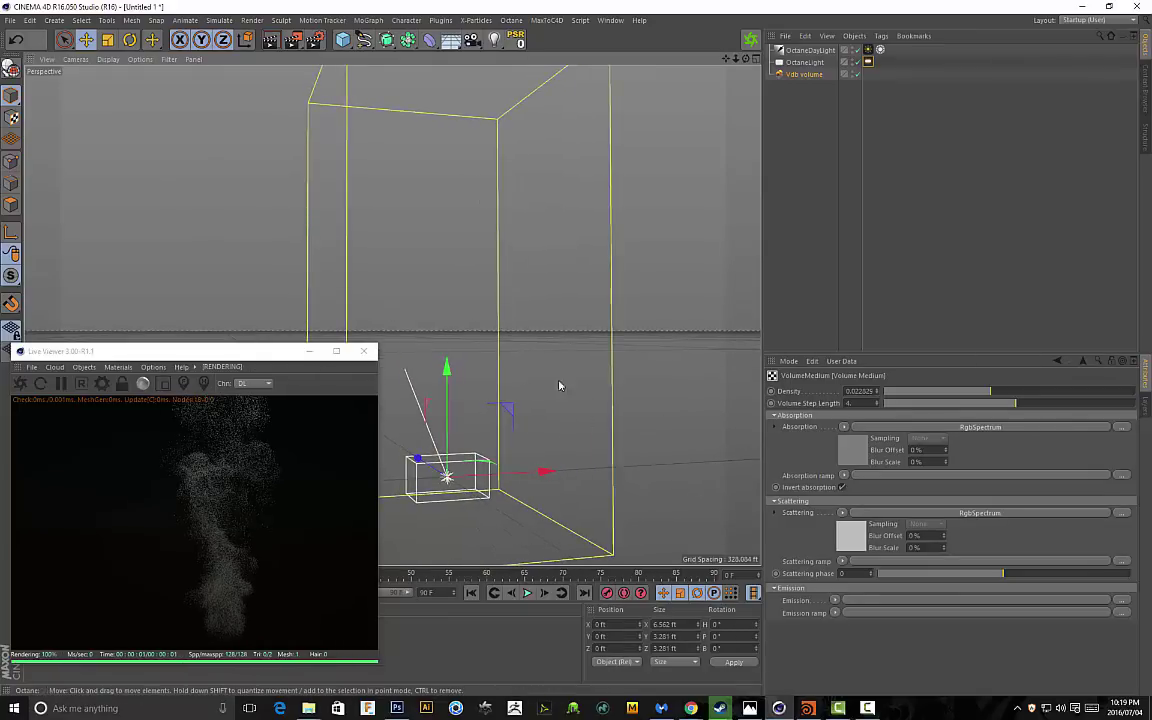
alt+drag(598, 381, 730, 234)
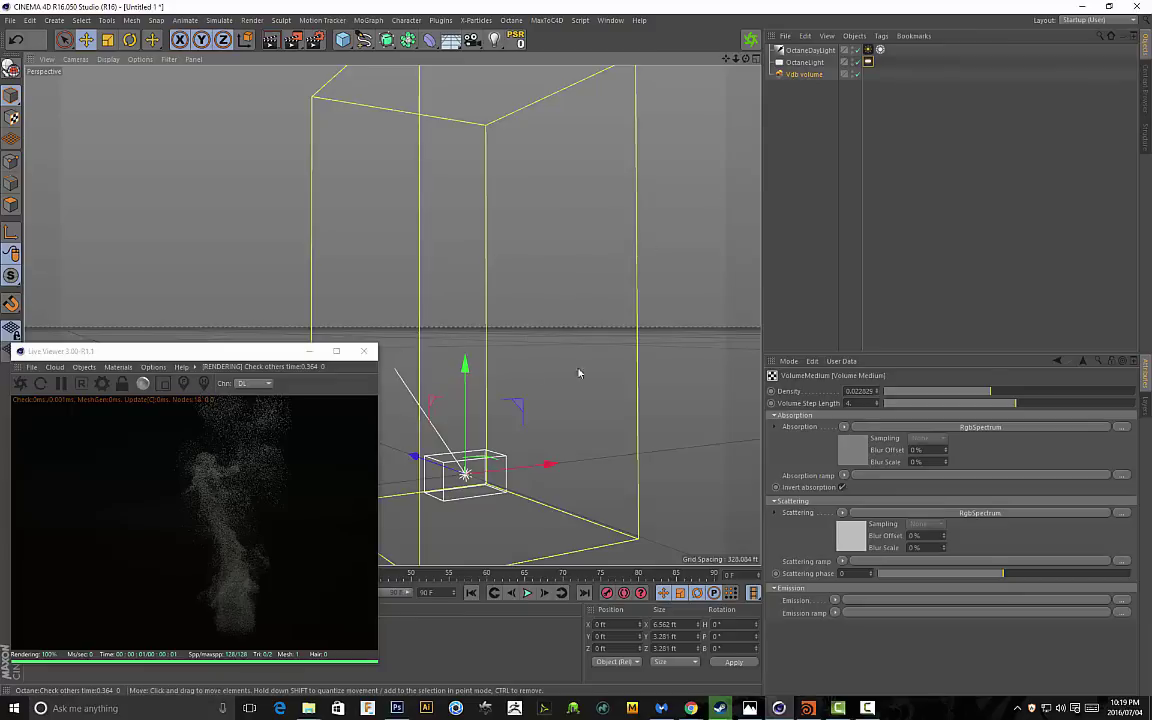
alt+drag(598, 367, 607, 390)
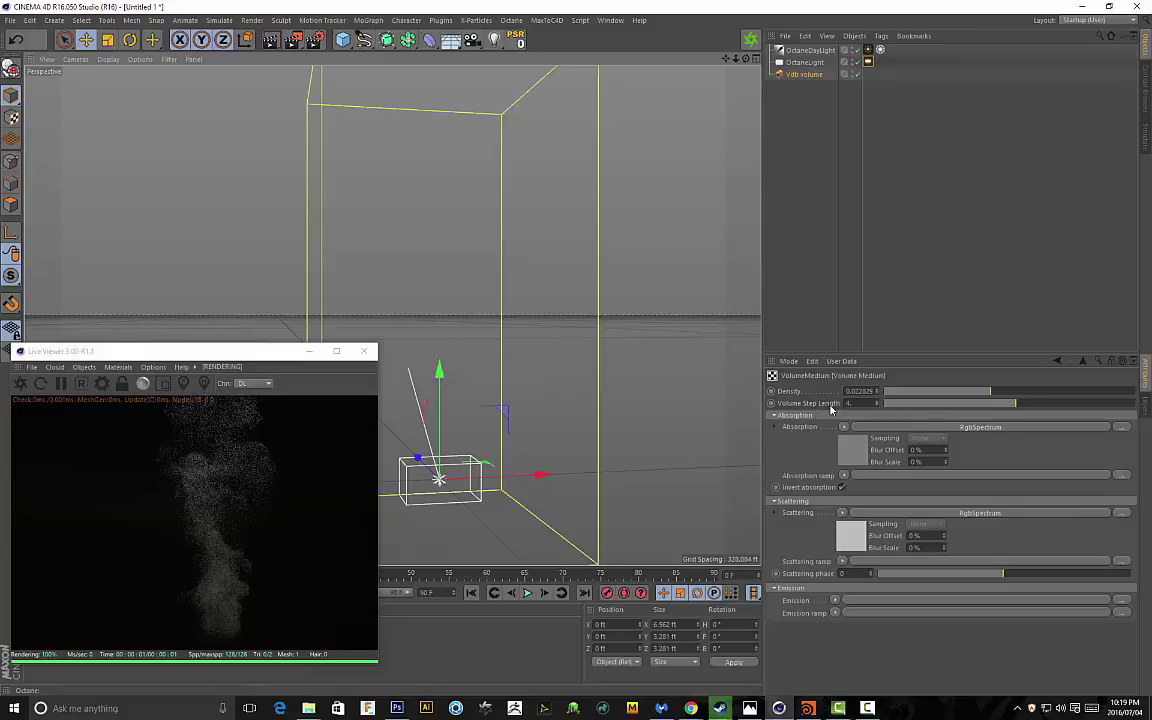
Lower the volume step length to about 0.75 and set the medium's density to about 0.176
drag(1015, 407, 985, 407)
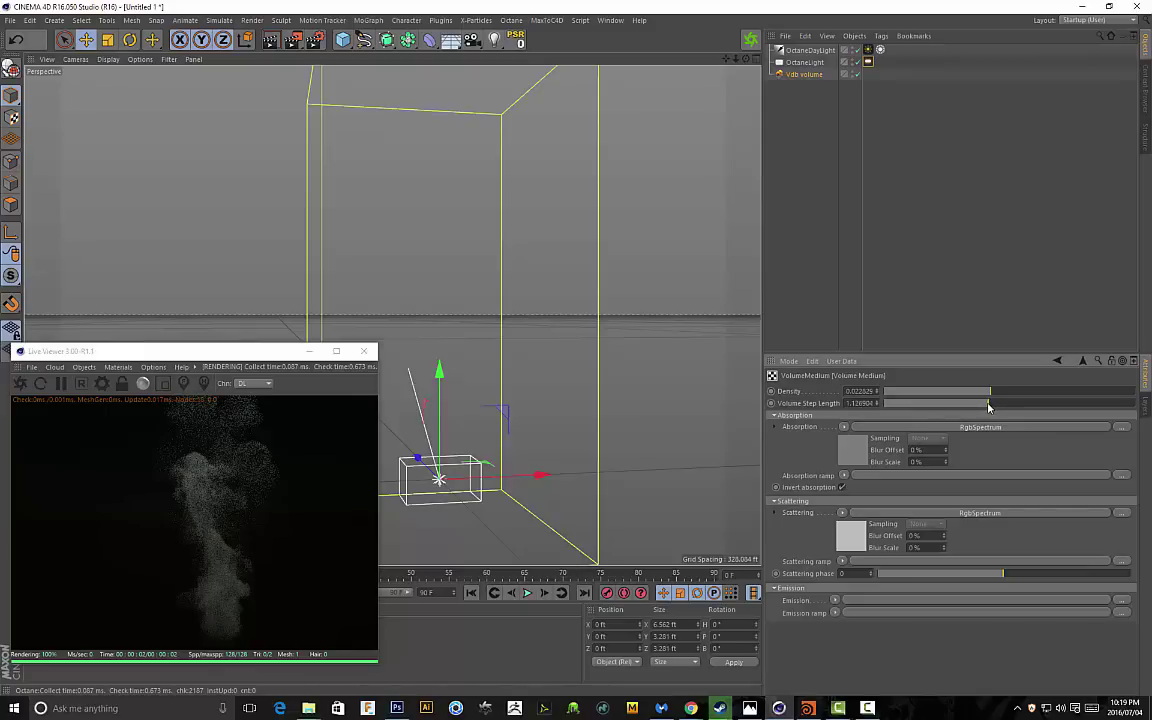
drag(988, 407, 984, 405)
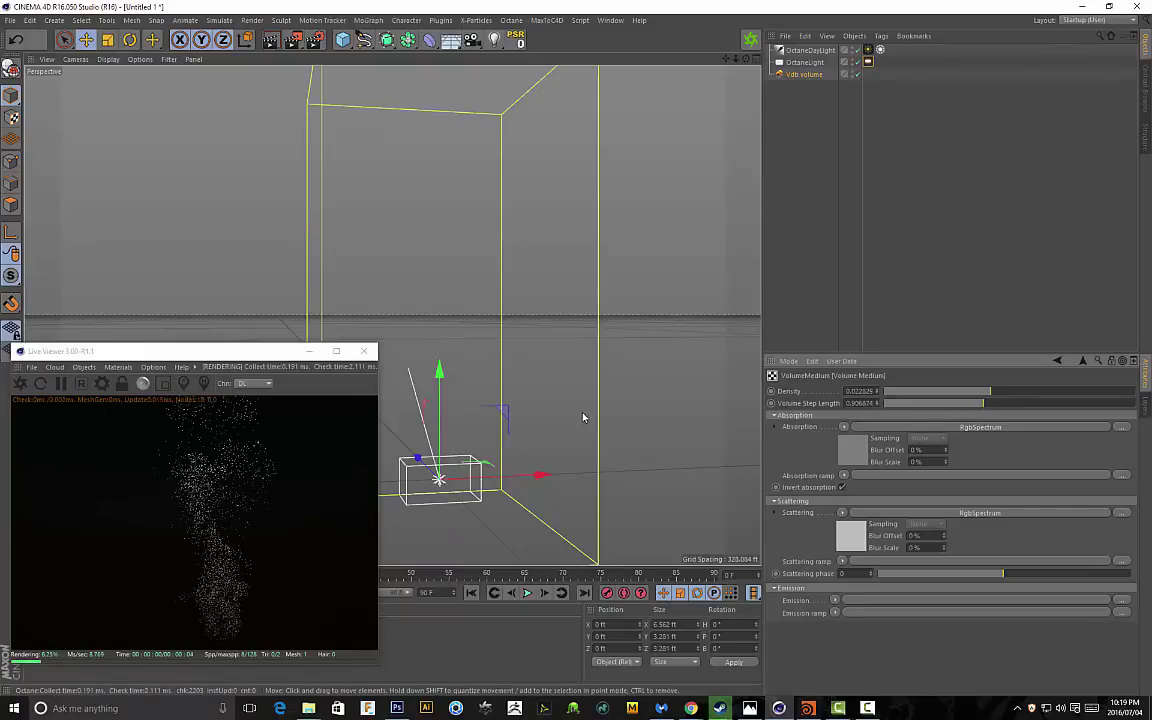
alt+drag(614, 377, 642, 385)
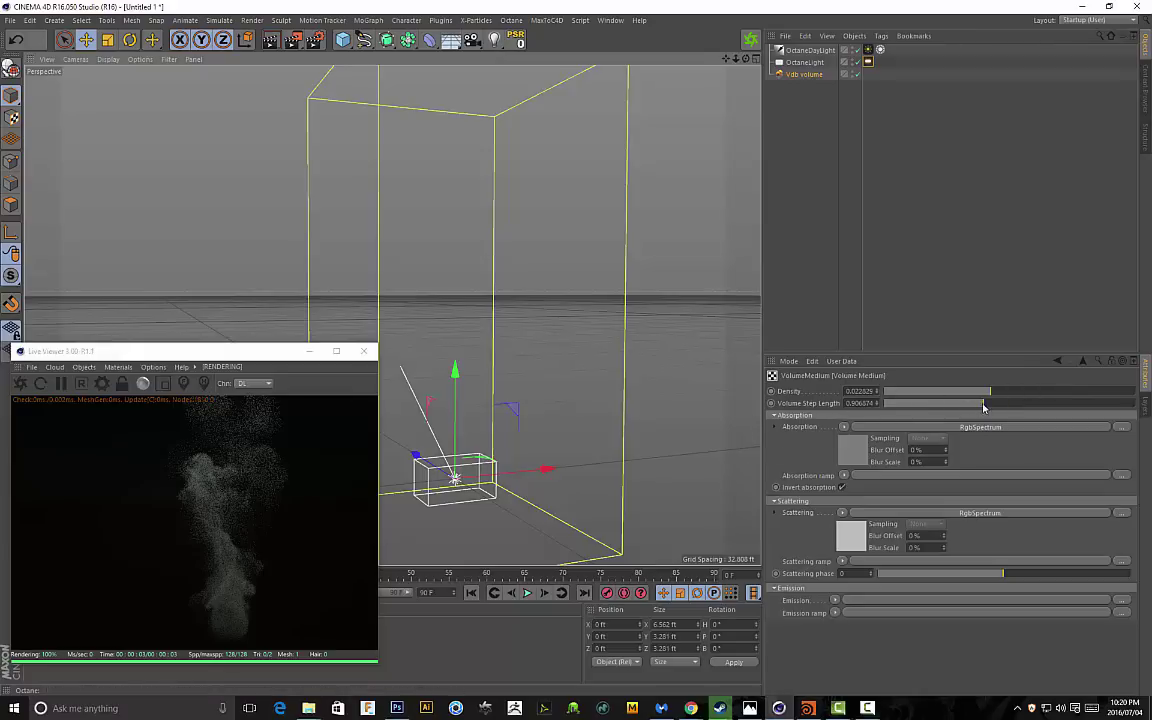
drag(985, 404, 980, 404)
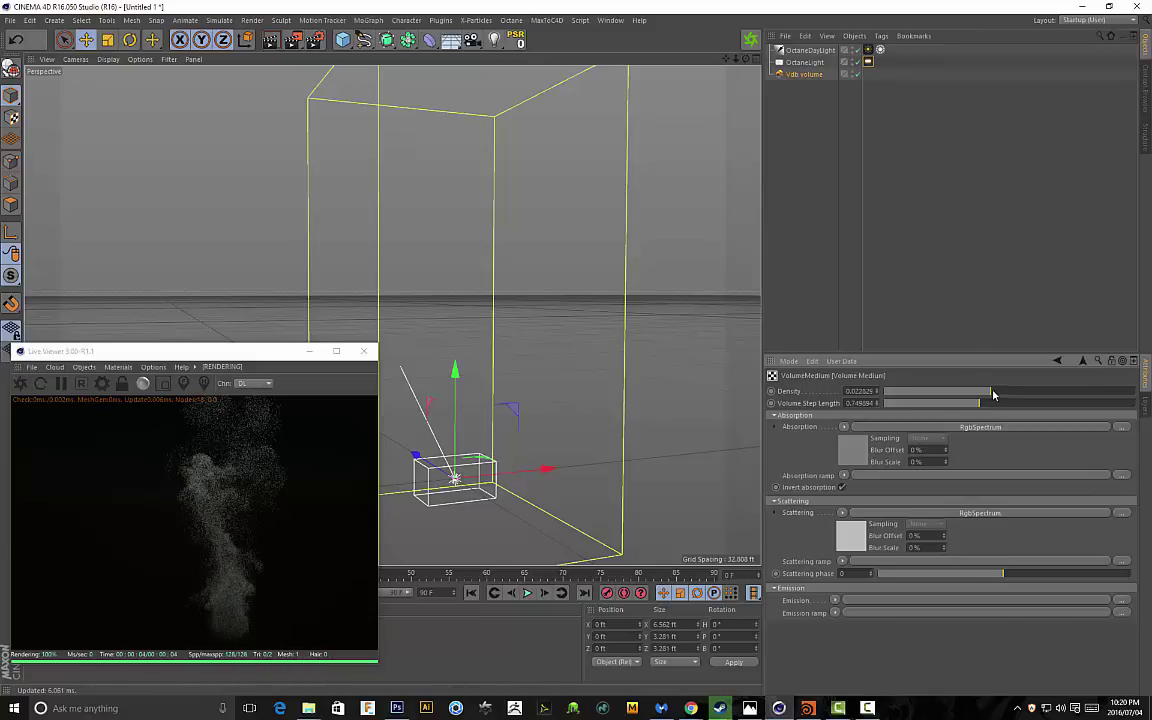
drag(988, 391, 1018, 391)
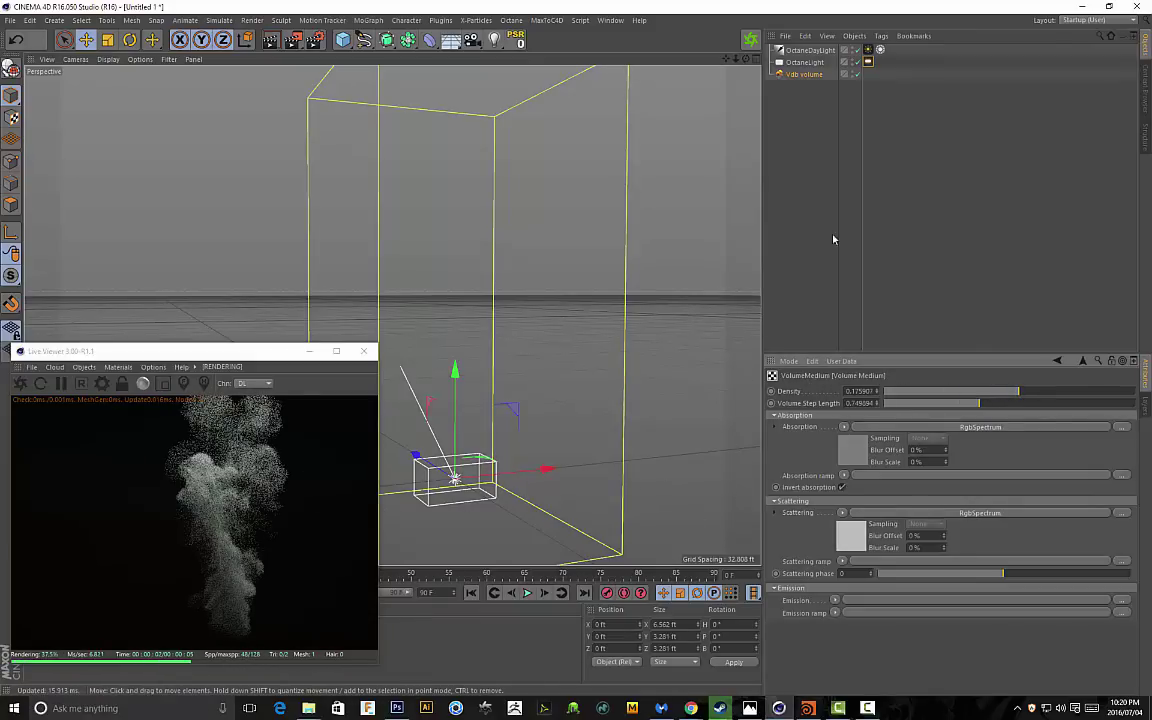
Set the medium's absorption colour to a red of about RGB 0.563, 0.044, 0.044
click(852, 451)
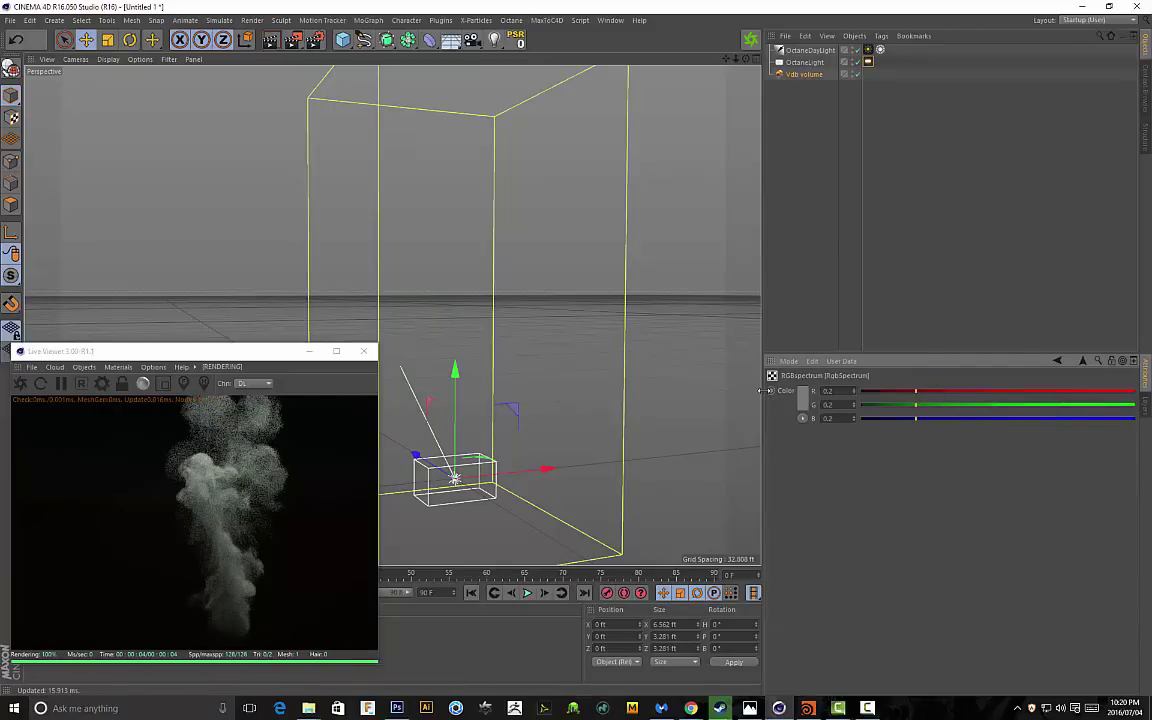
click(802, 391)
click(791, 378)
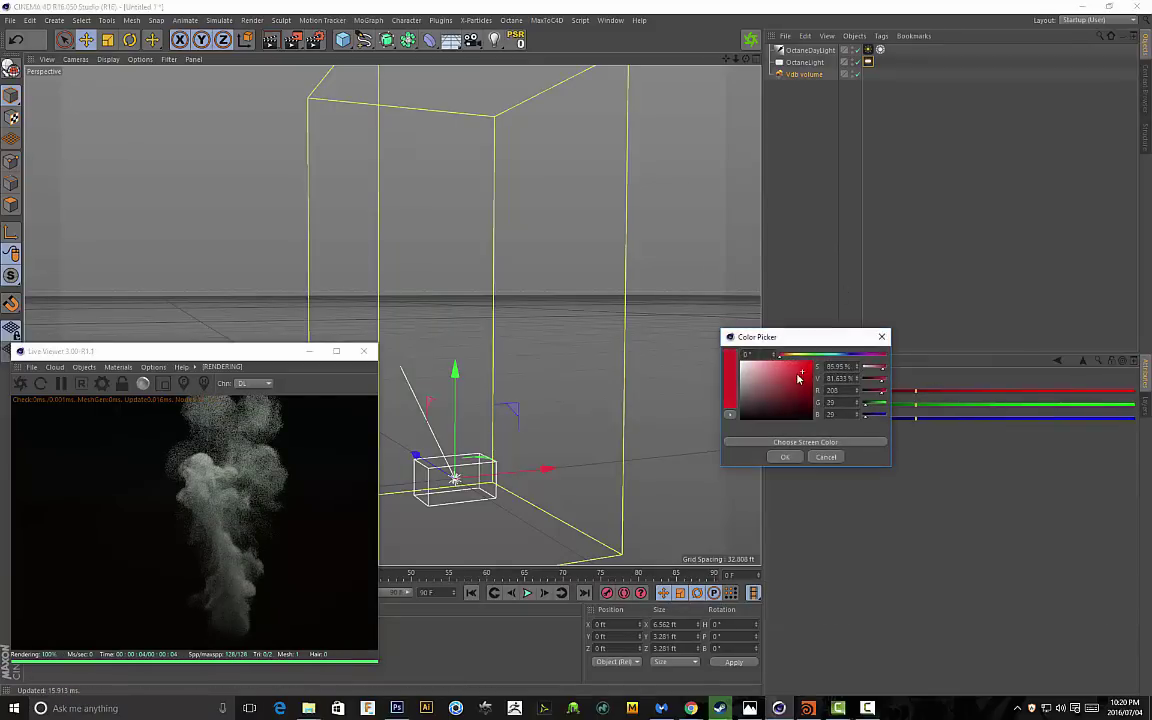
click(785, 456)
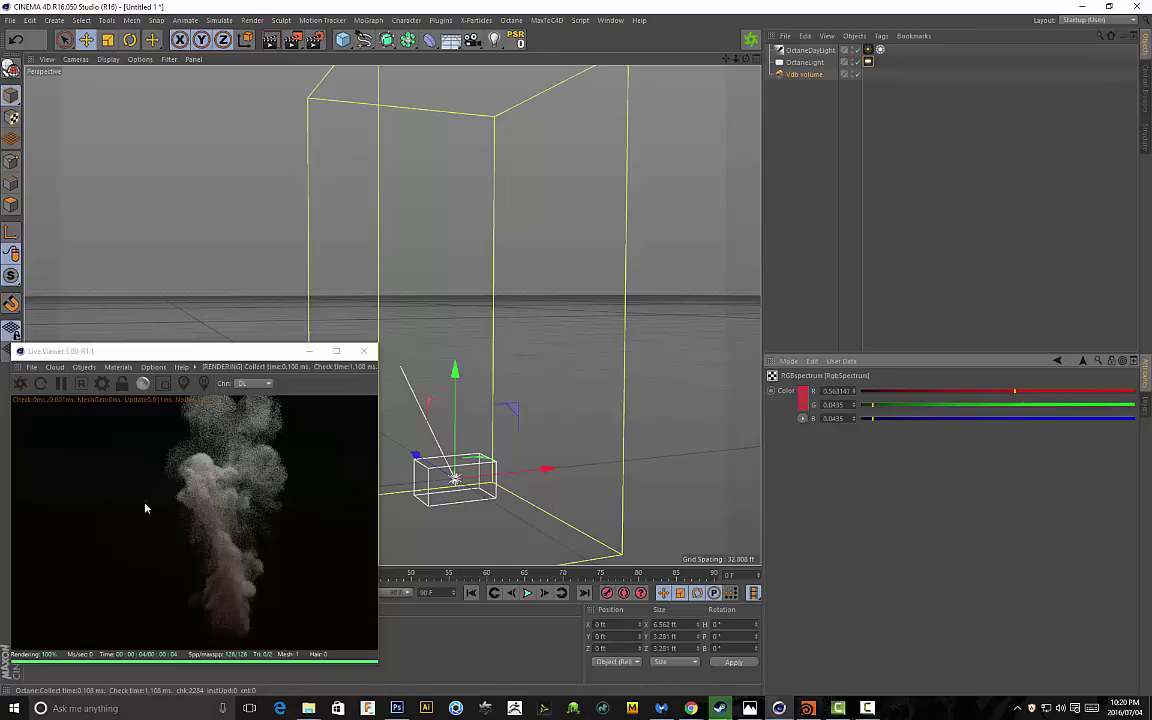
alt+drag(600, 383, 540, 373)
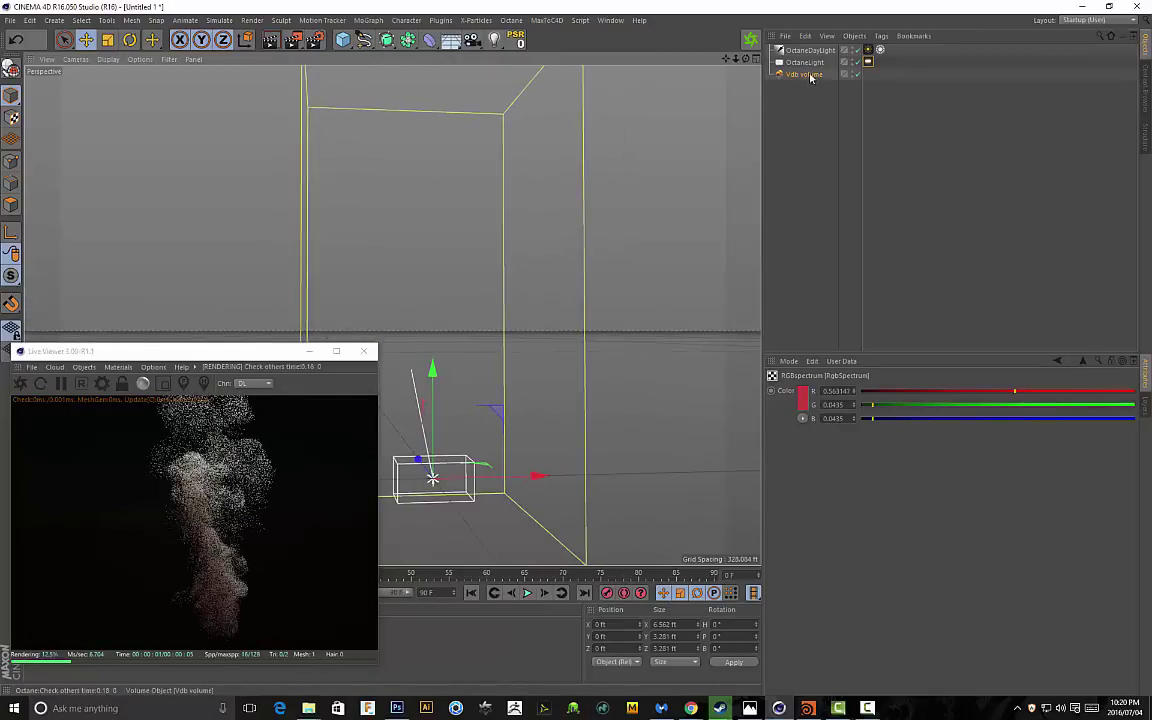
Set the VDB medium's scattering colour to a light blue of about RGB 0.091, 0.499, 0.705
click(799, 77)
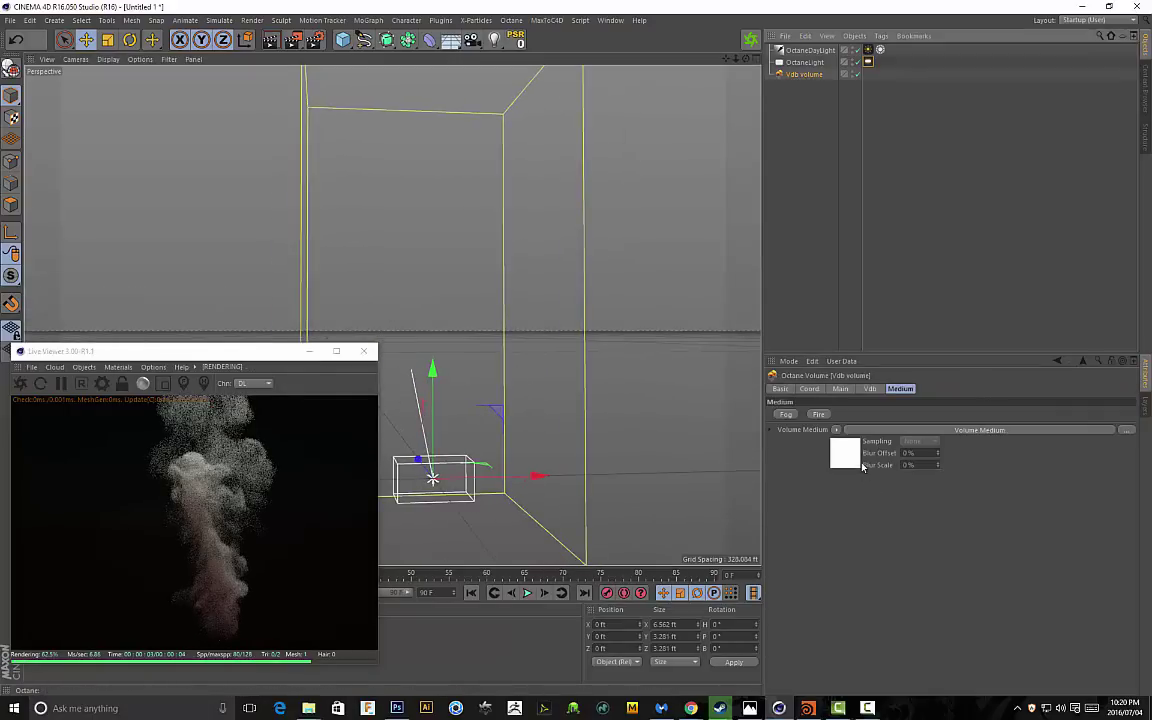
click(847, 458)
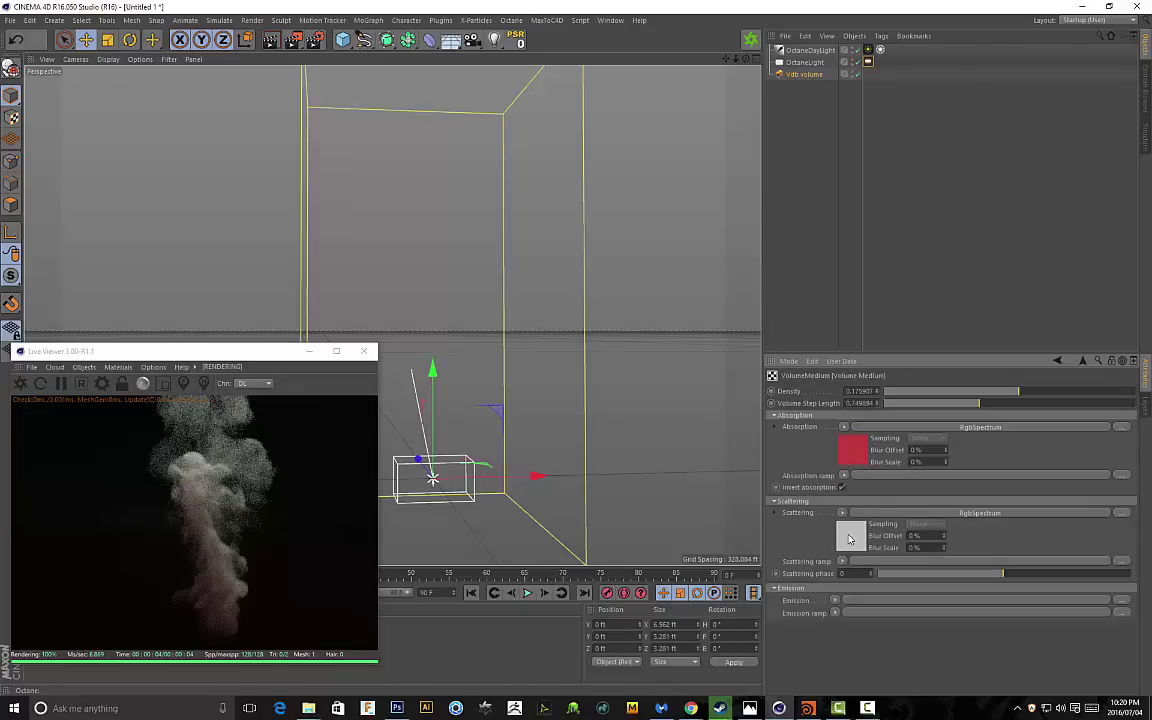
click(849, 539)
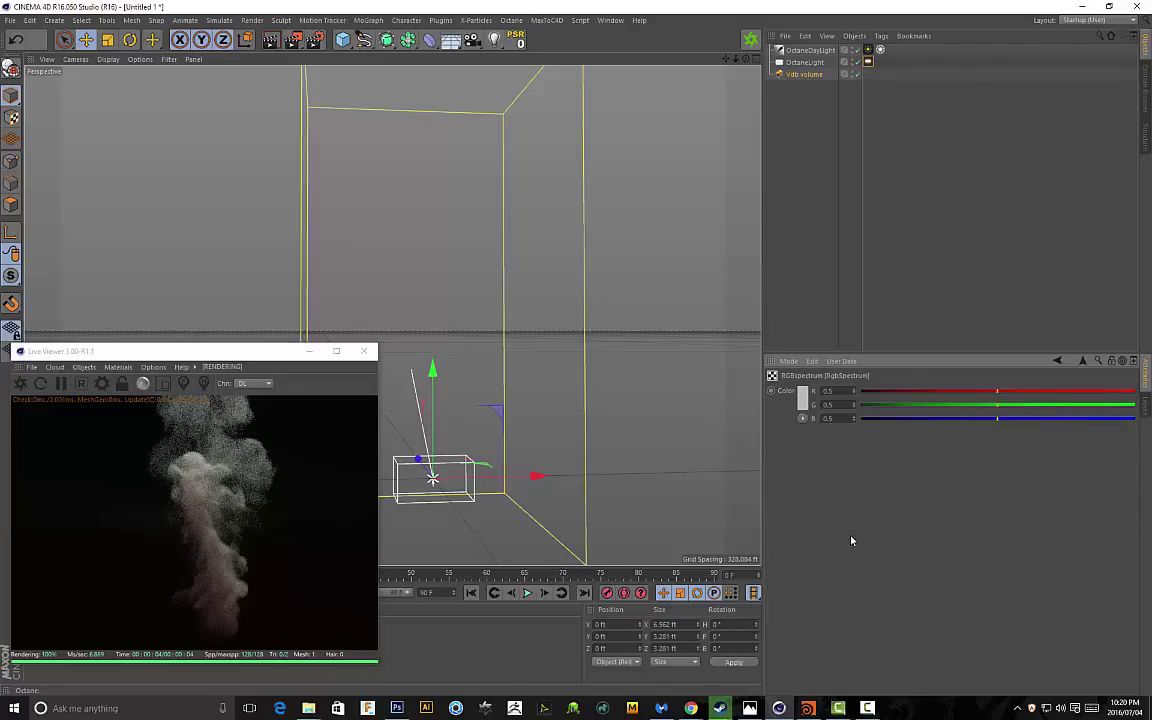
click(805, 402)
click(838, 361)
click(792, 378)
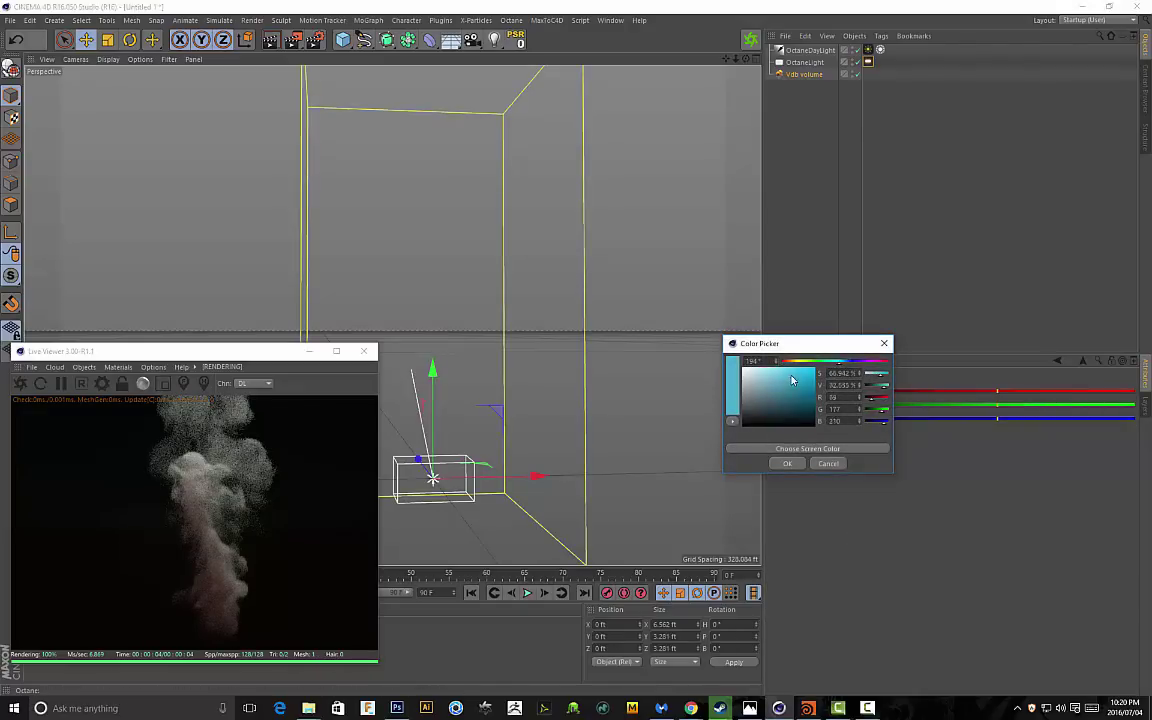
click(787, 463)
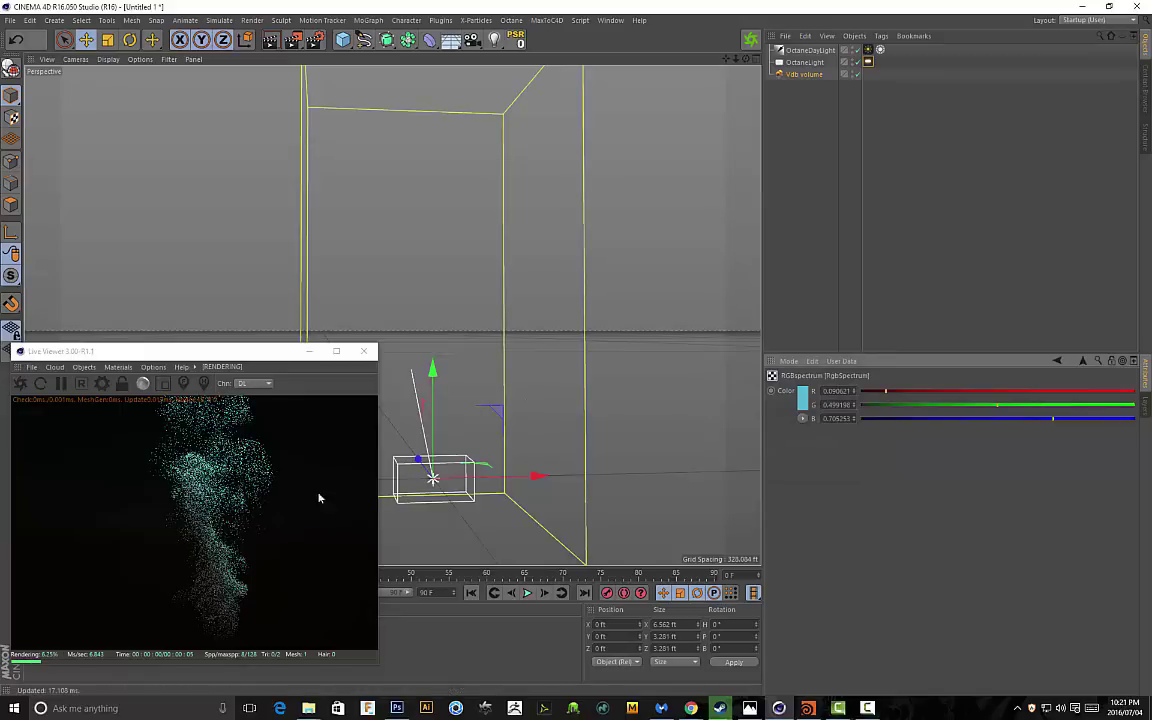
Set the VDB medium's scattering colour to a paler blue of about RGB 0.273, 0.596, 0.724
click(806, 404)
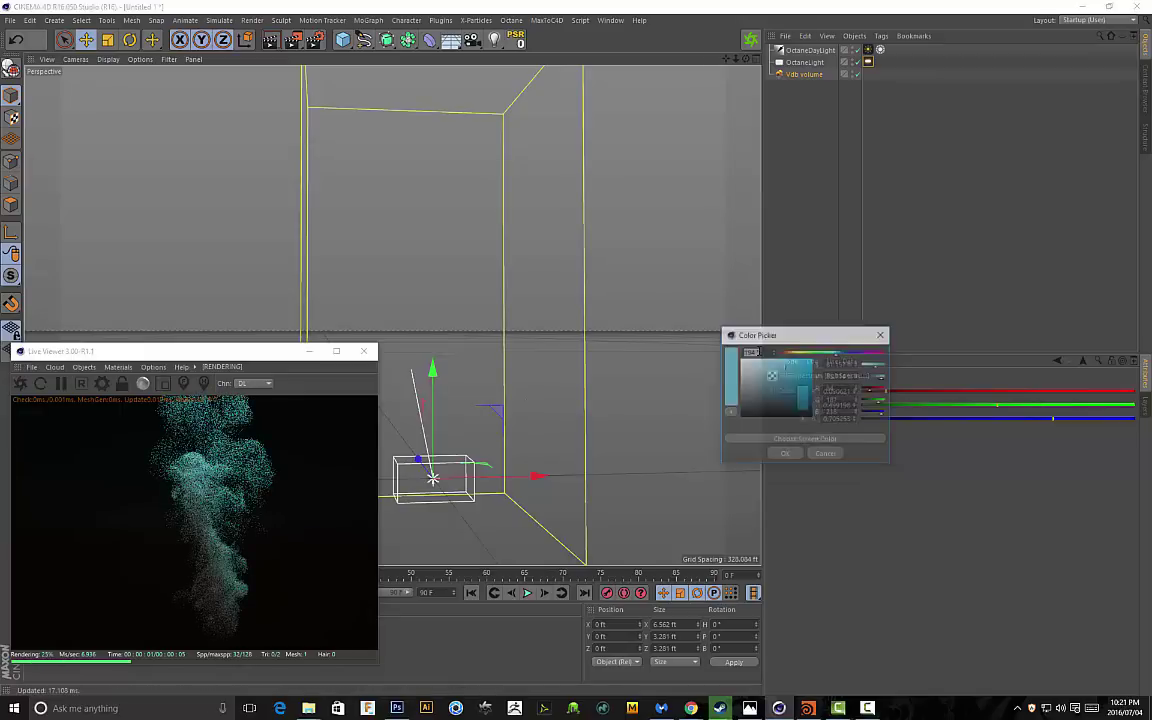
click(766, 368)
click(784, 456)
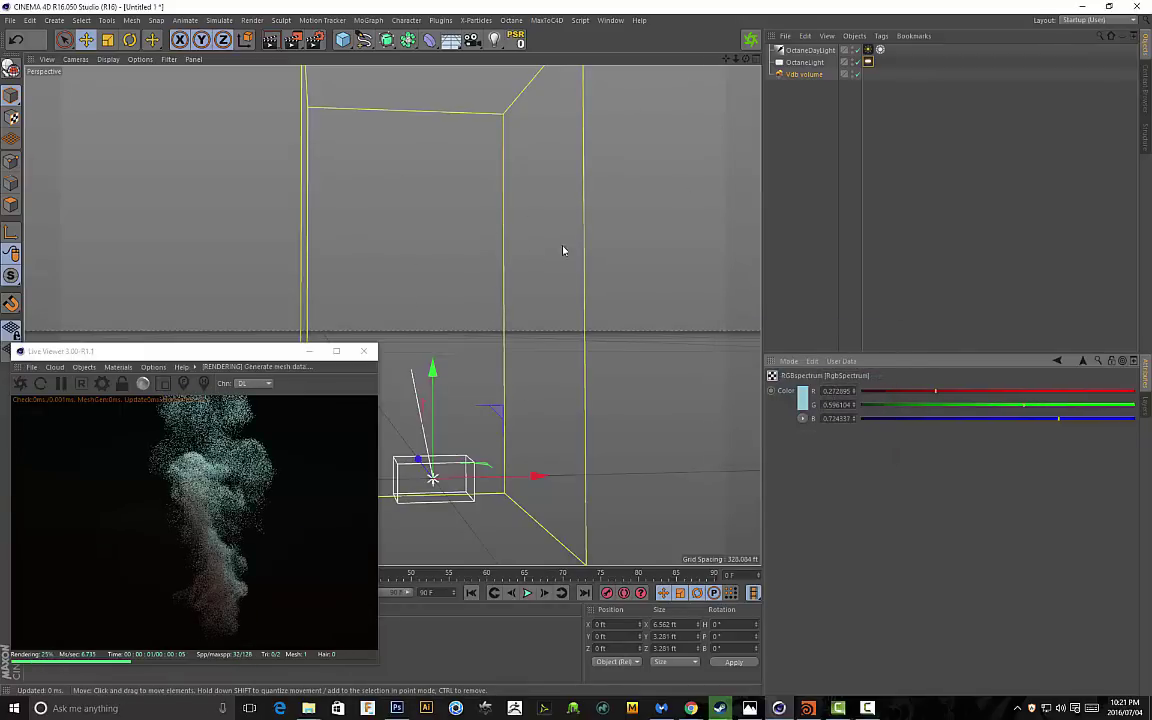
alt+drag(607, 246, 585, 240)
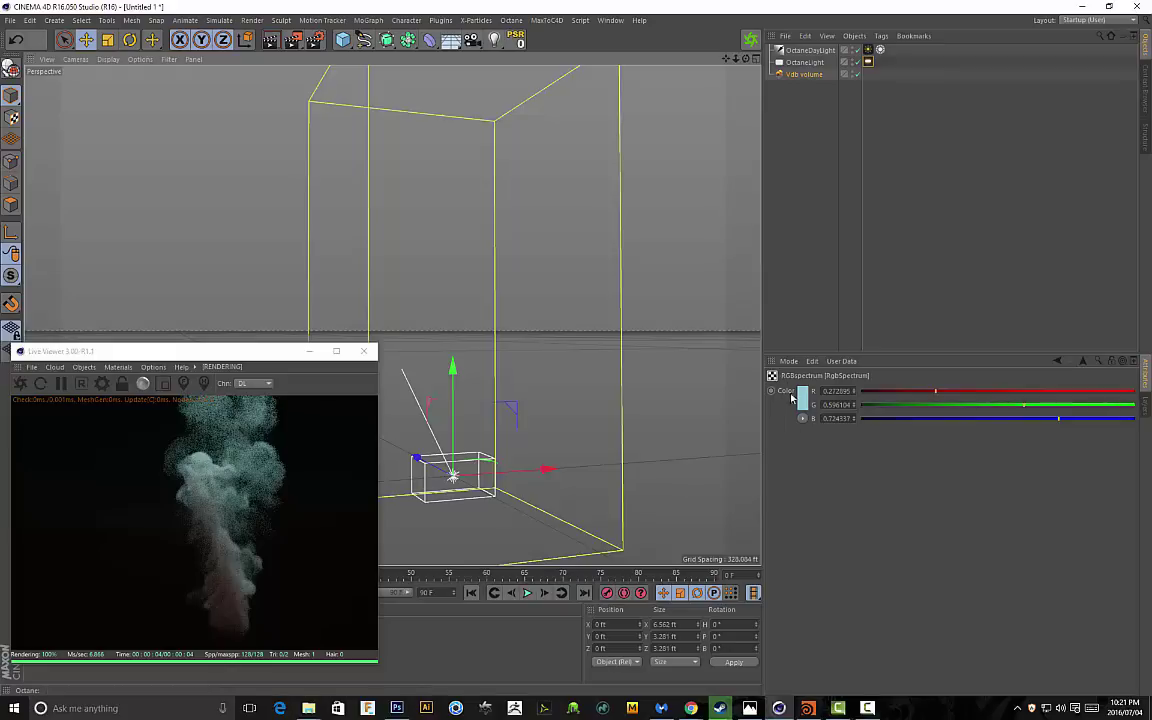
Open the VDB volume's medium settings and inspect the rendered smoke from slightly different angles
click(815, 75)
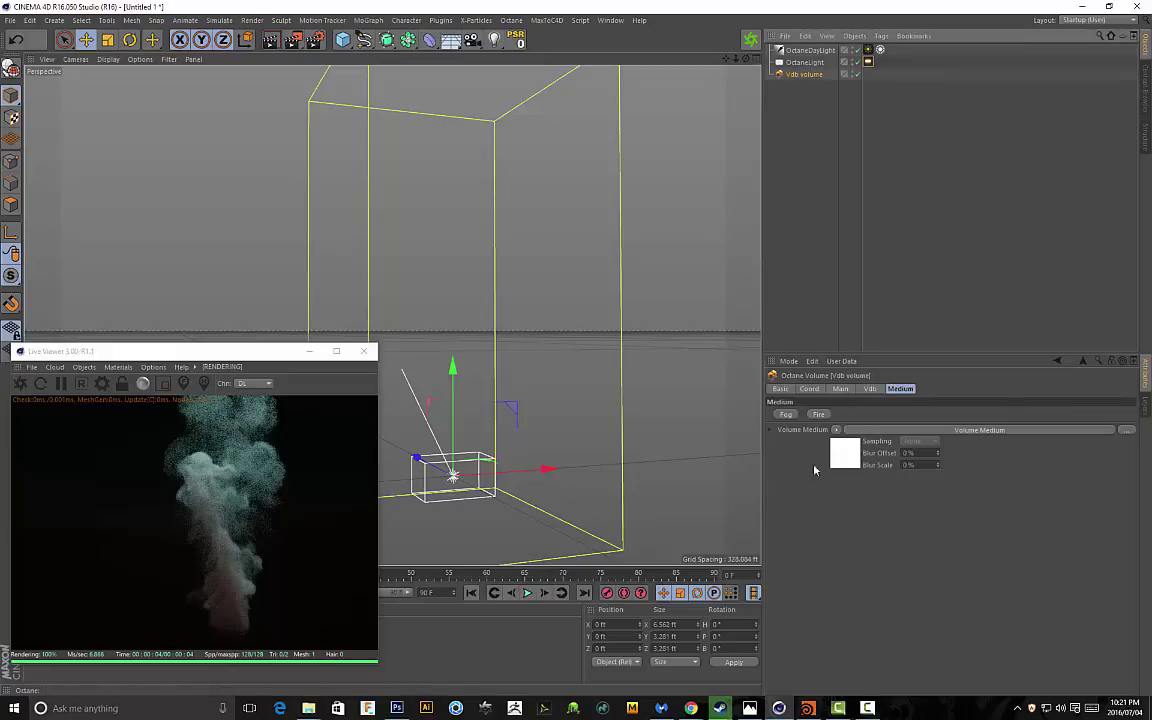
click(841, 465)
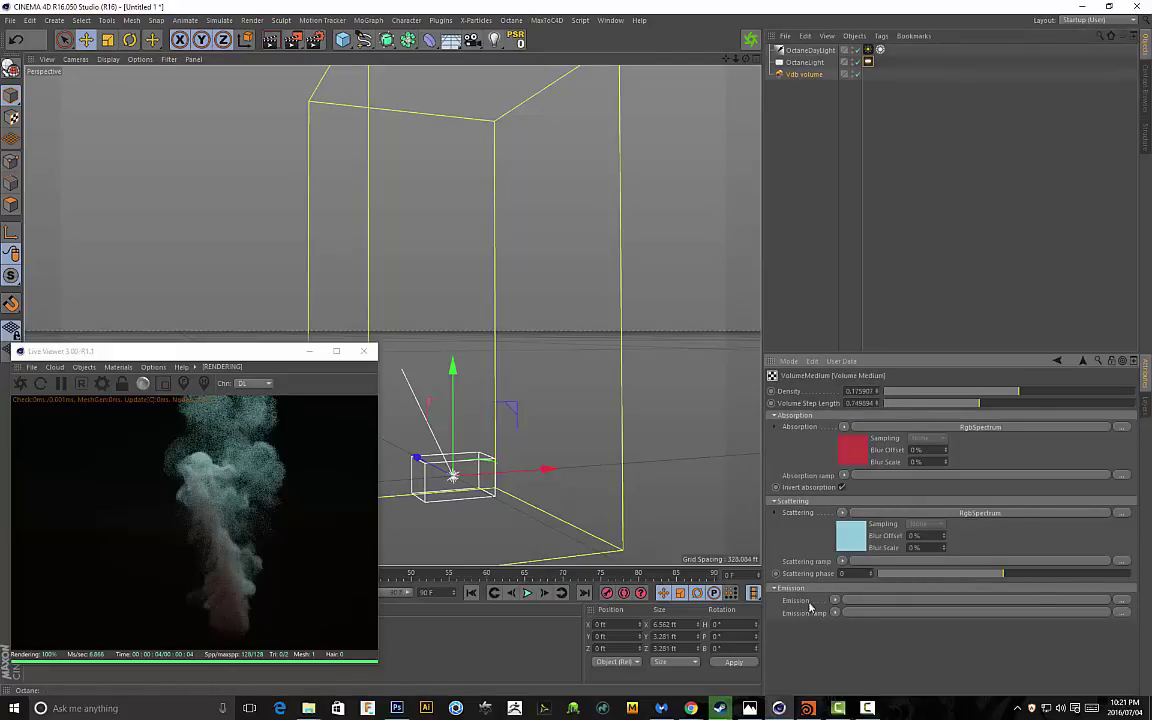
alt+drag(626, 375, 615, 388)
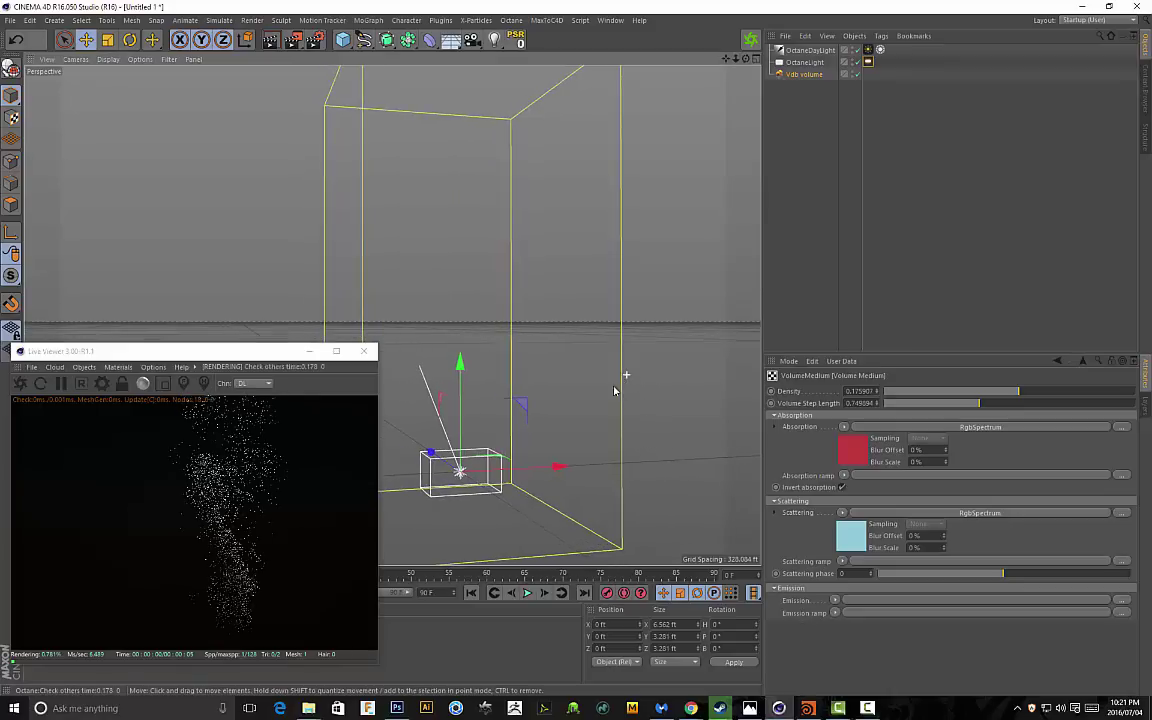
alt+middle_drag(598, 384, 581, 388)
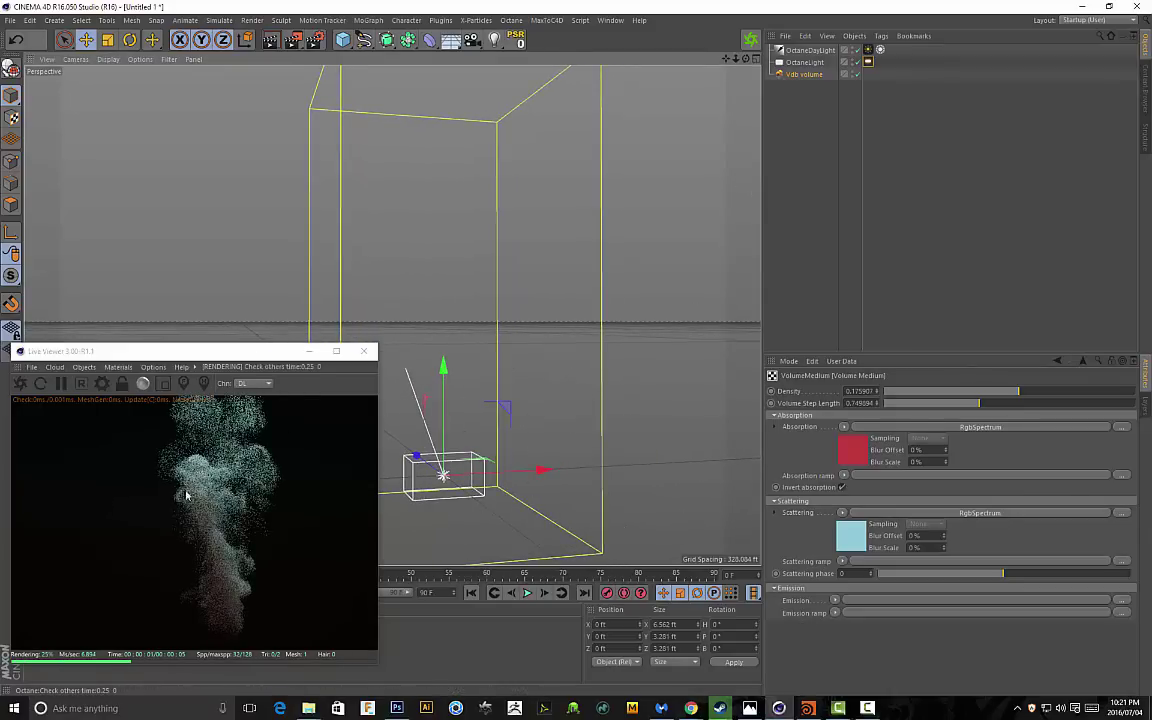
Move the Live Viewer clear of the timeline, turn the view to face the smoke, and enlarge the render window
drag(229, 352, 244, 127)
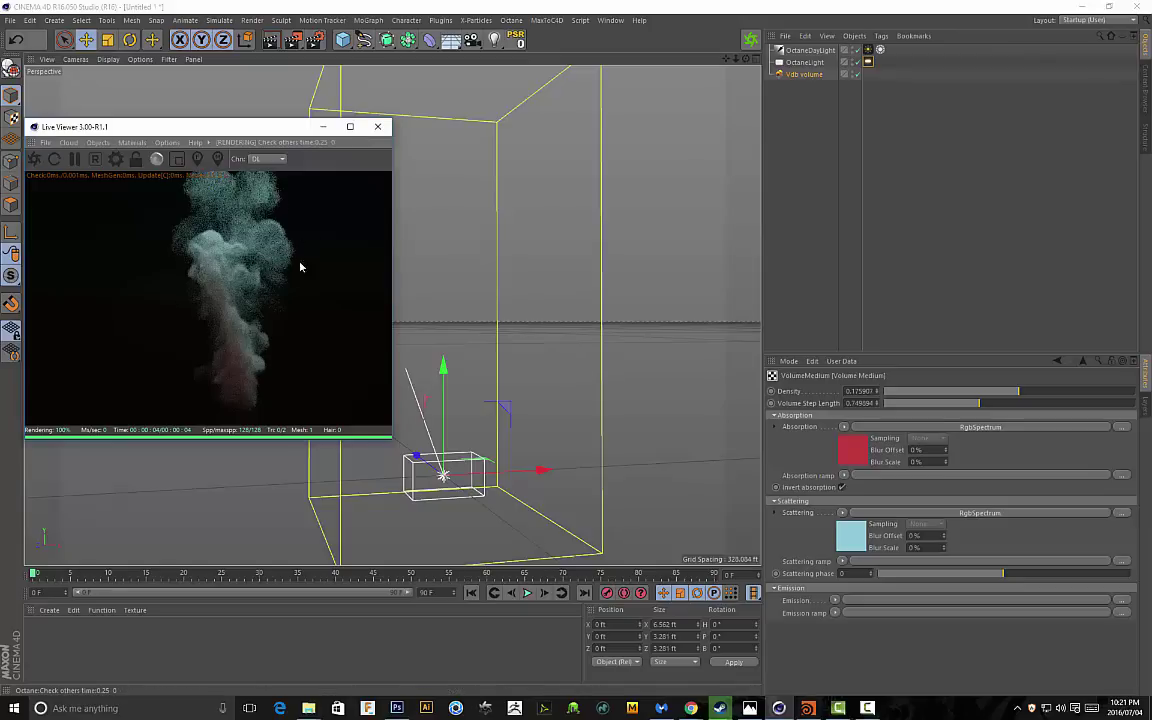
alt+drag(516, 301, 337, 283)
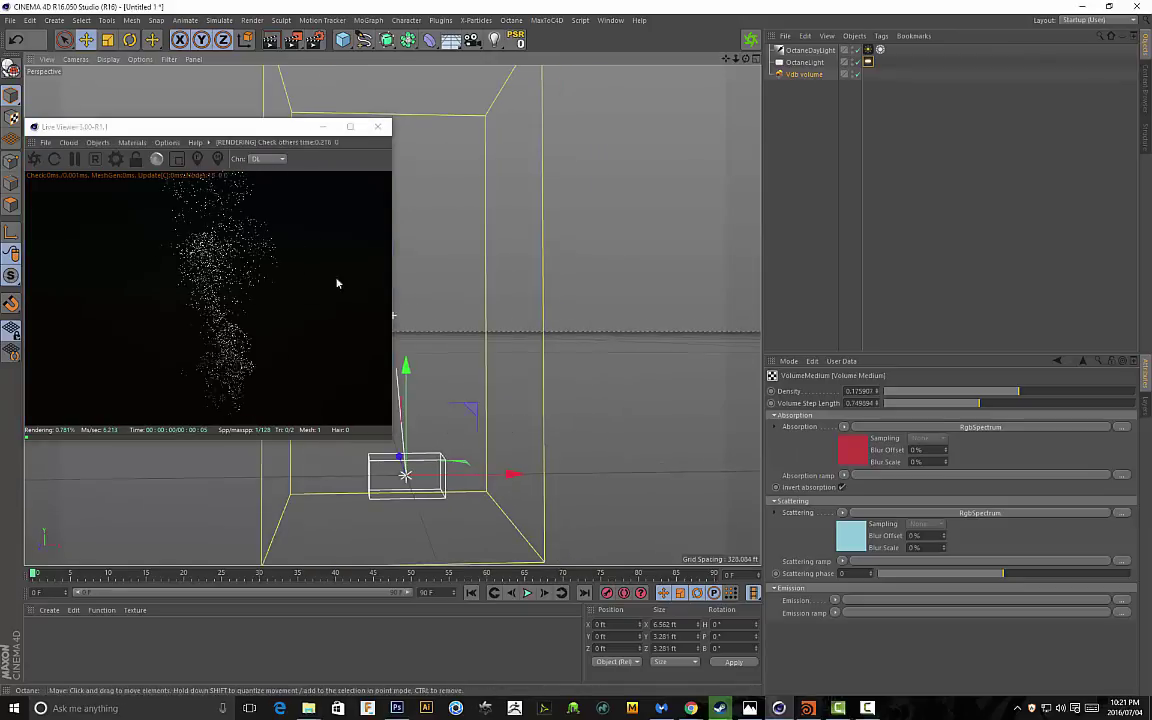
drag(392, 439, 555, 561)
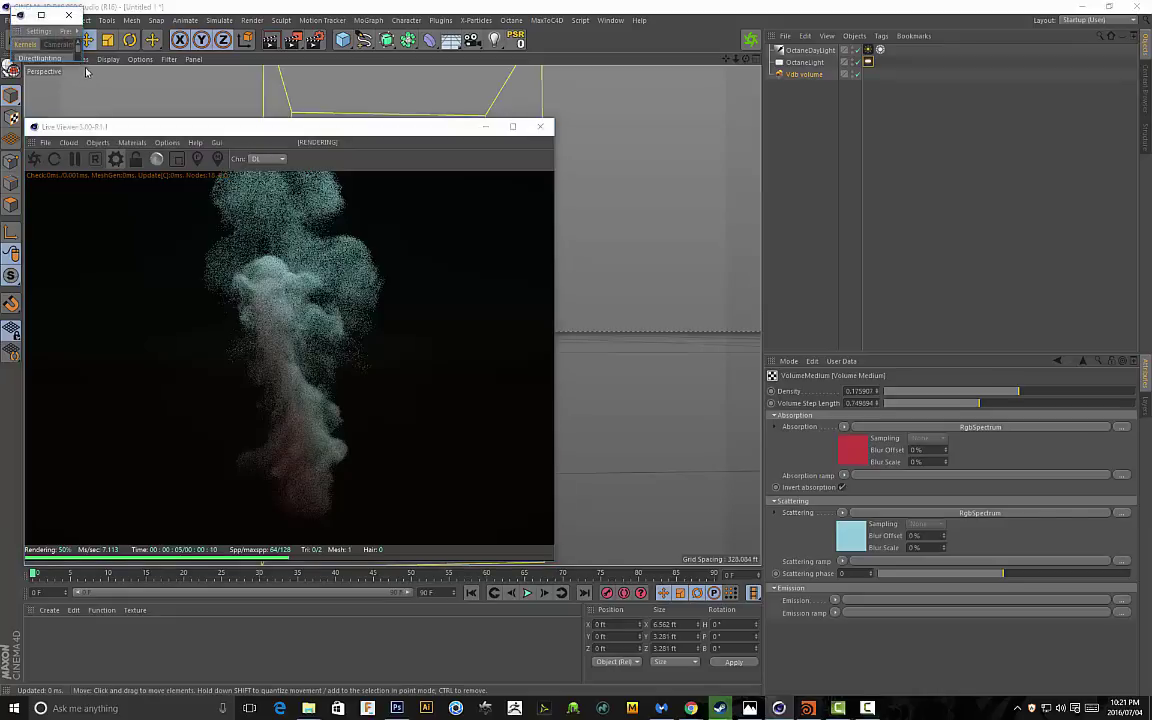
Set the Directlighting kernel's maximum samples to 16000 and place the Live Viewer below the Octane Settings window
click(115, 162)
drag(328, 261, 329, 256)
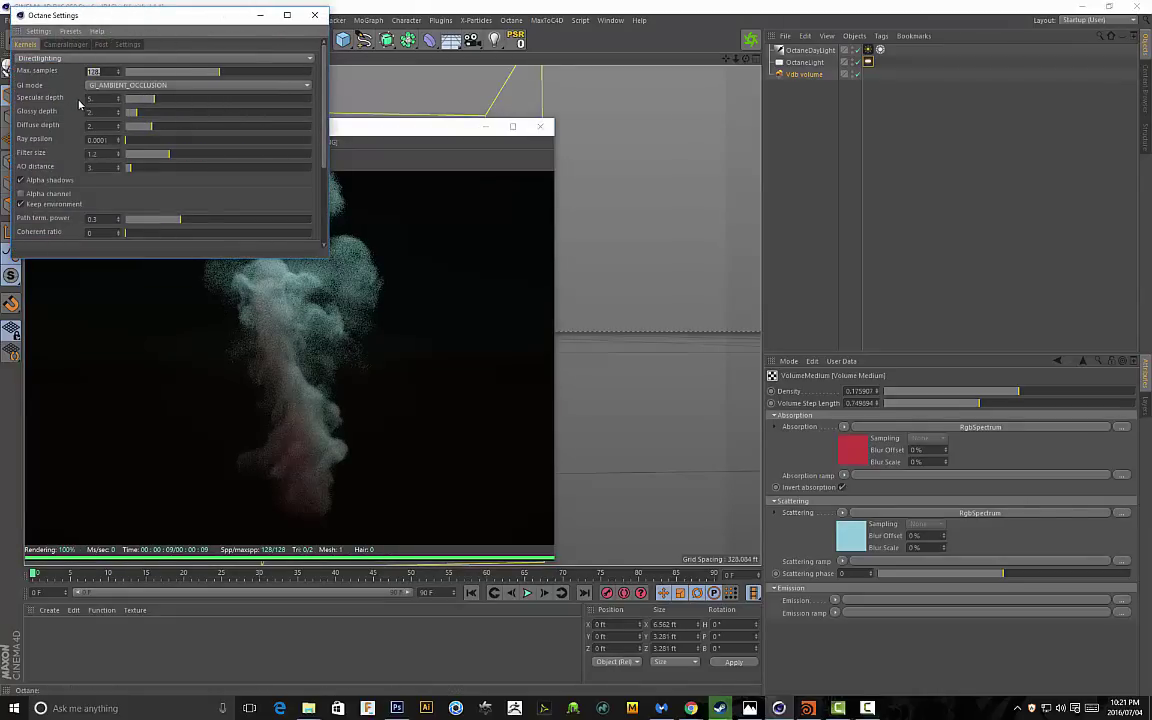
text(6000)
key(Return)
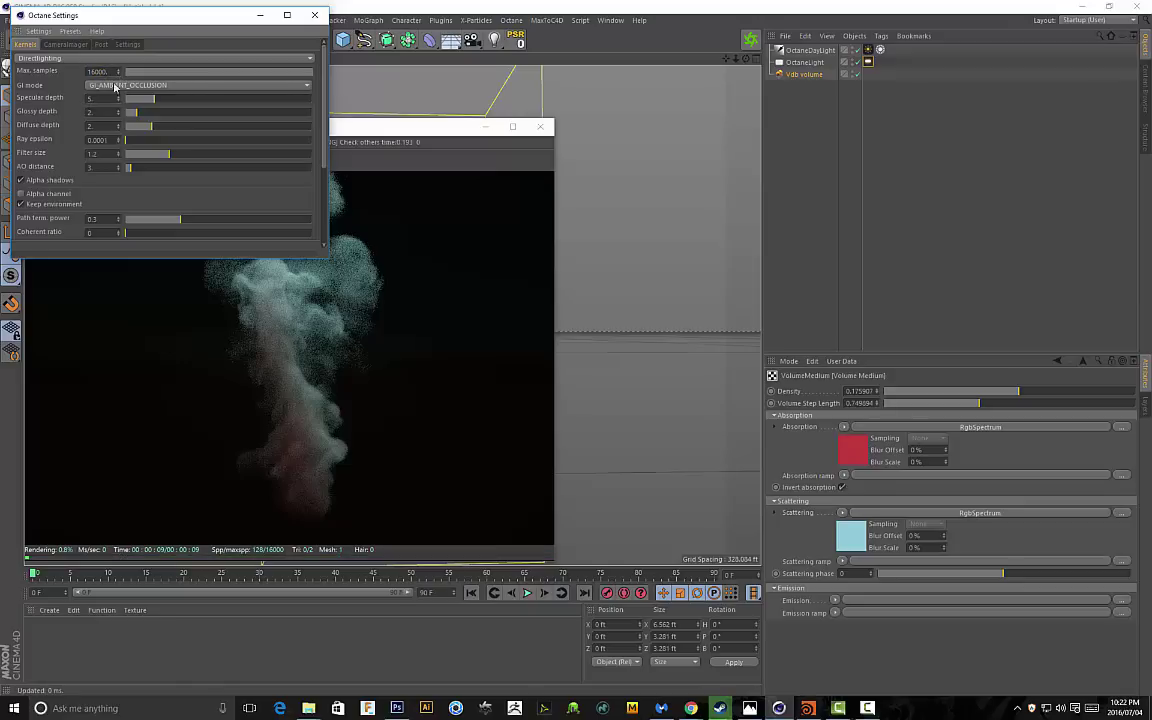
drag(349, 126, 387, 117)
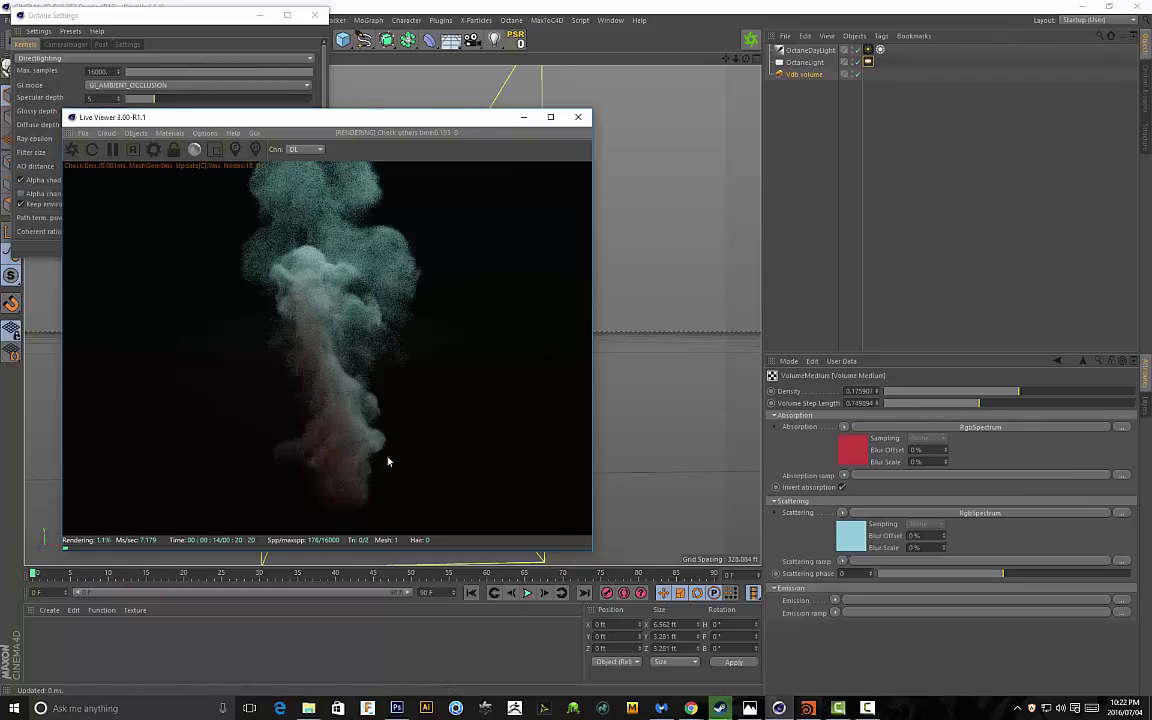
drag(301, 117, 236, 263)
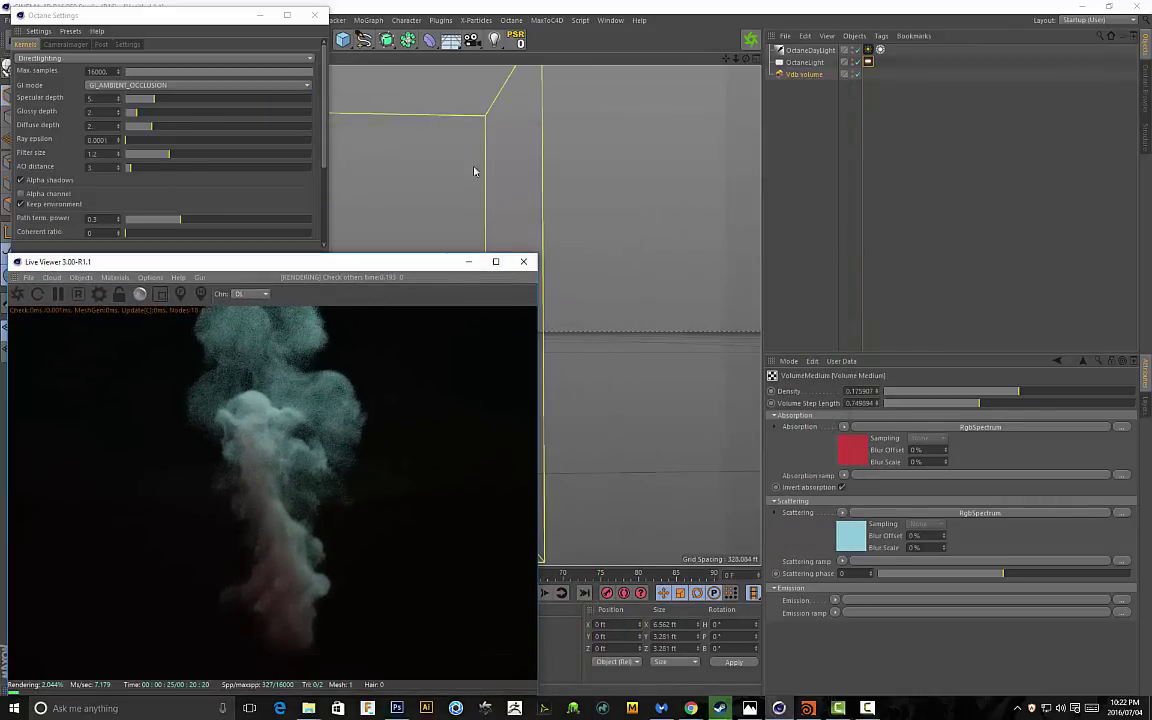